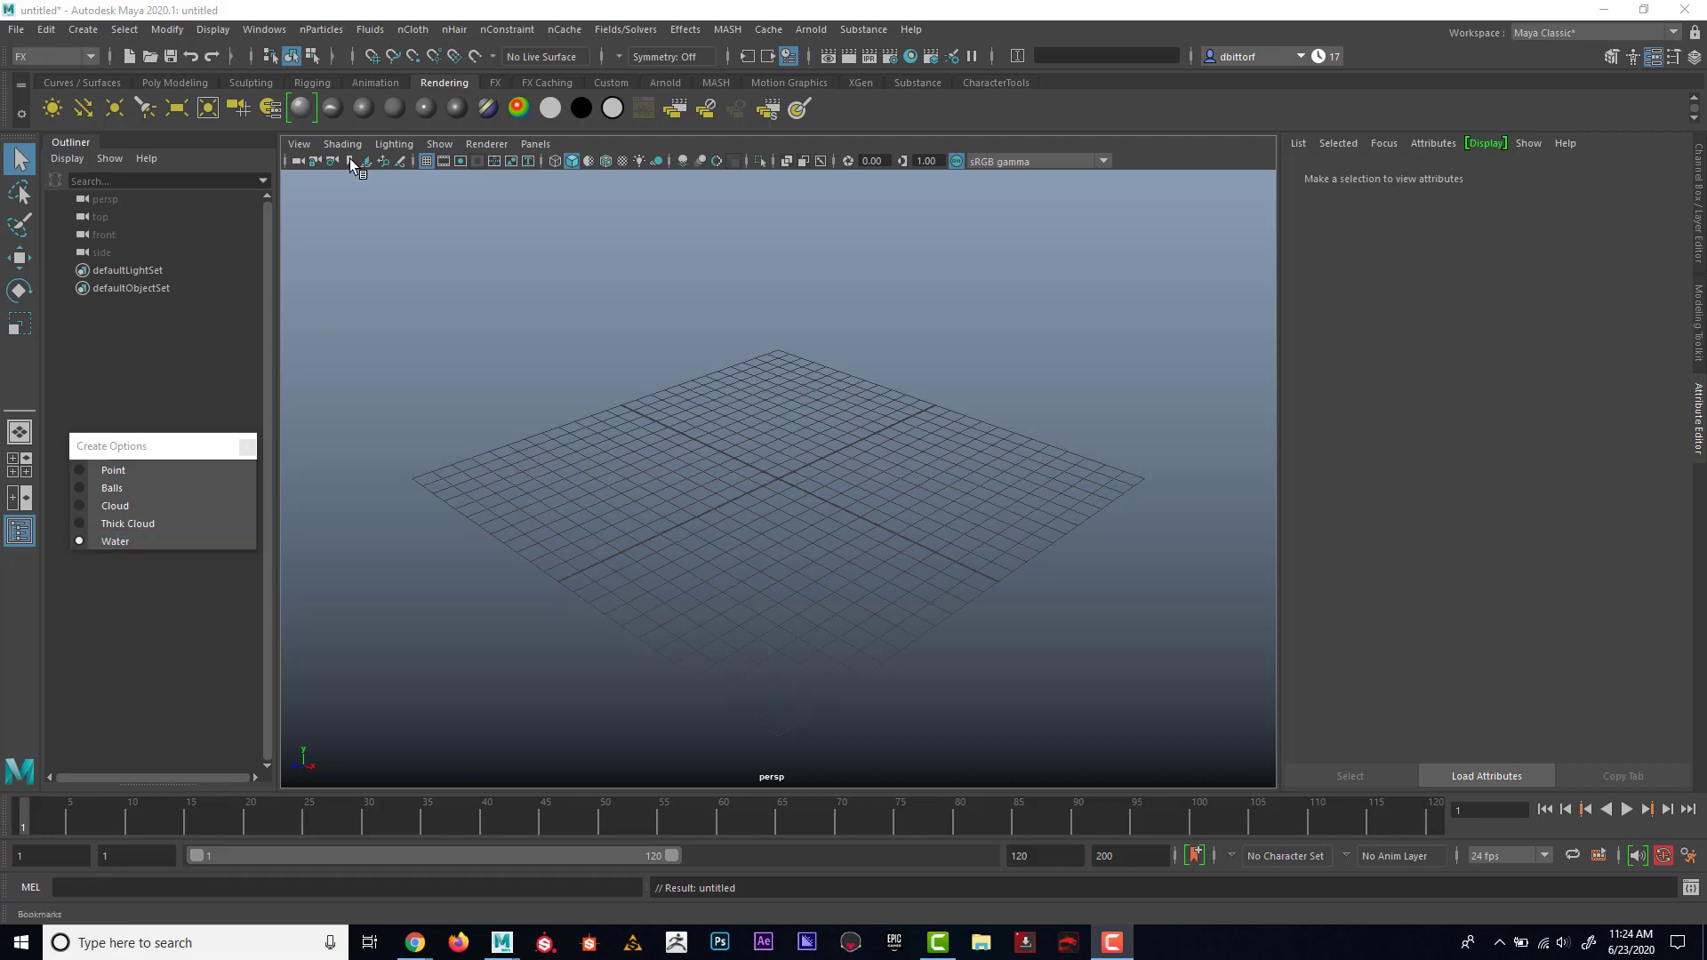
Create a polygon cube, pCube1, in the scene
left_click(254, 32)
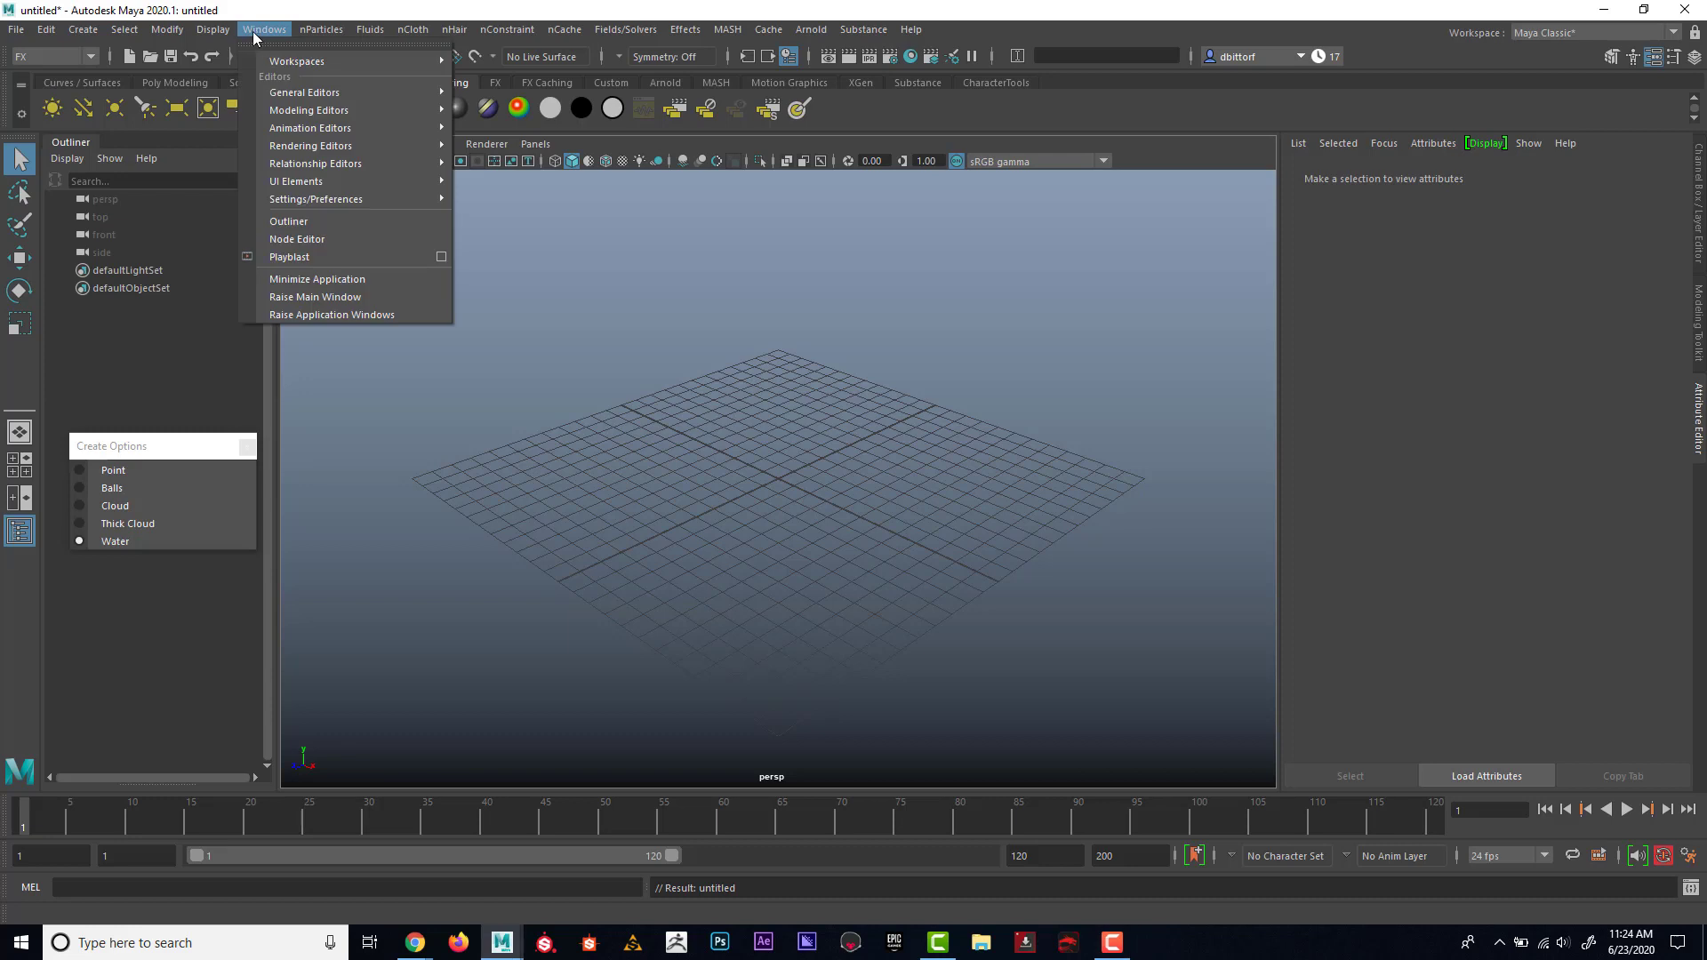
mouse_move(83, 30)
mouse_move(157, 91)
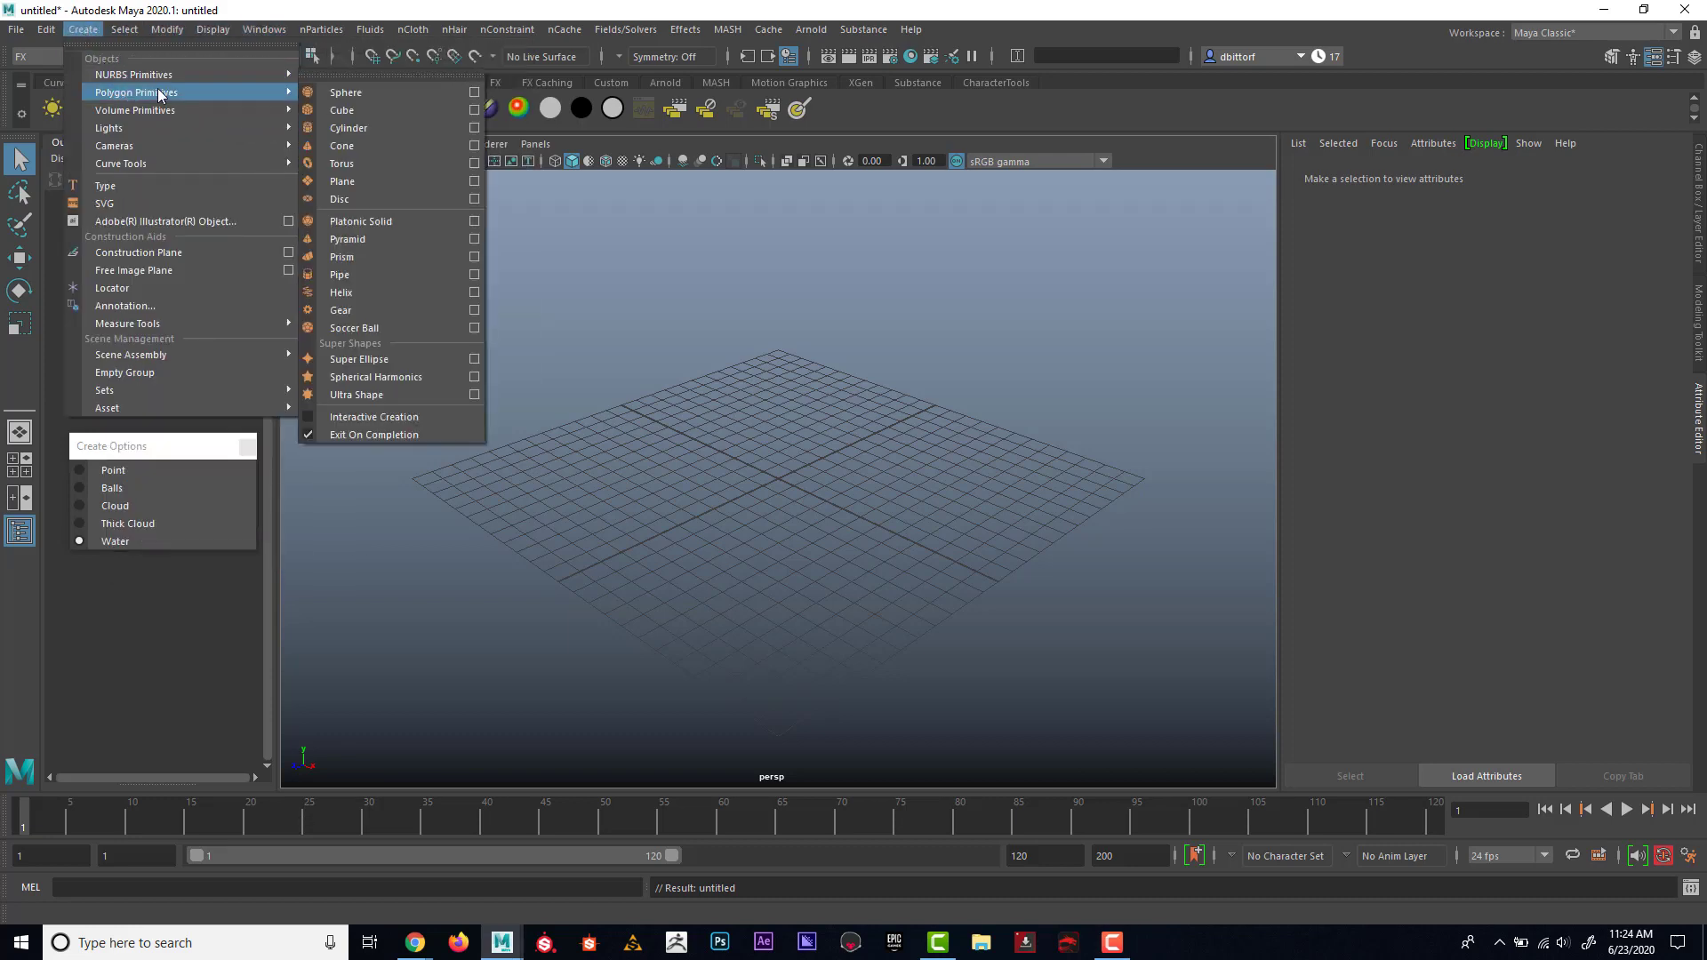
left_click(360, 110)
Scale the cube up about 11.5 times uniformly and raise it along Y
left_click(19, 325)
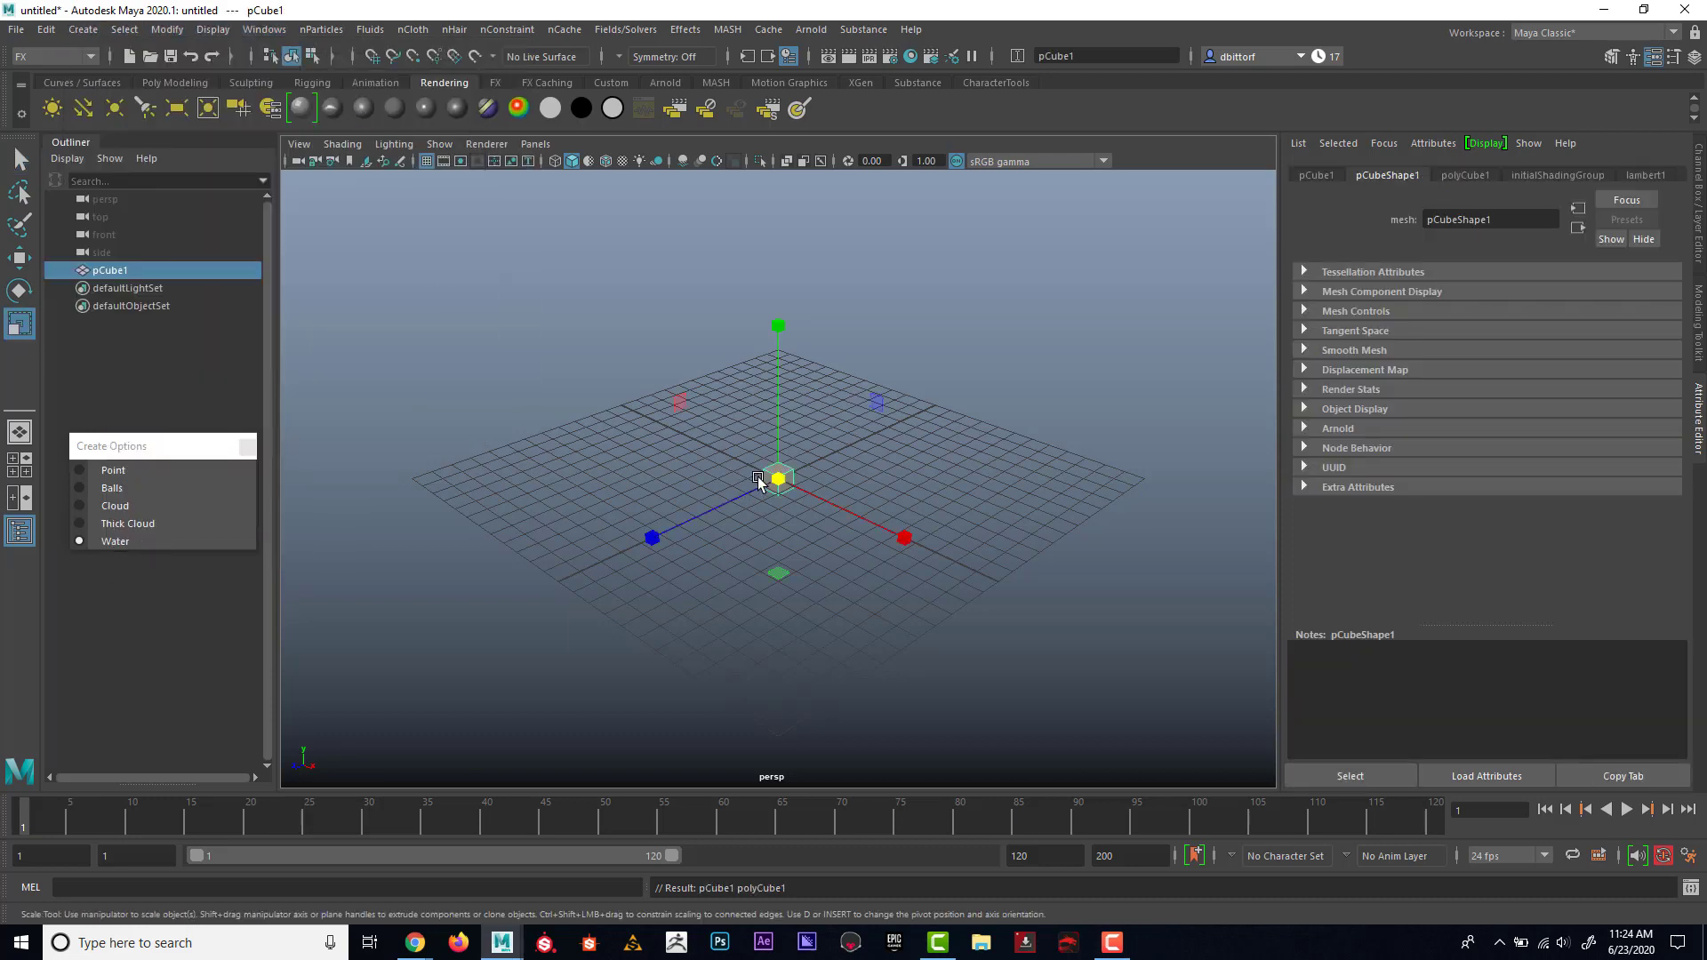
left_click_drag(778, 480, 937, 513)
key("w")
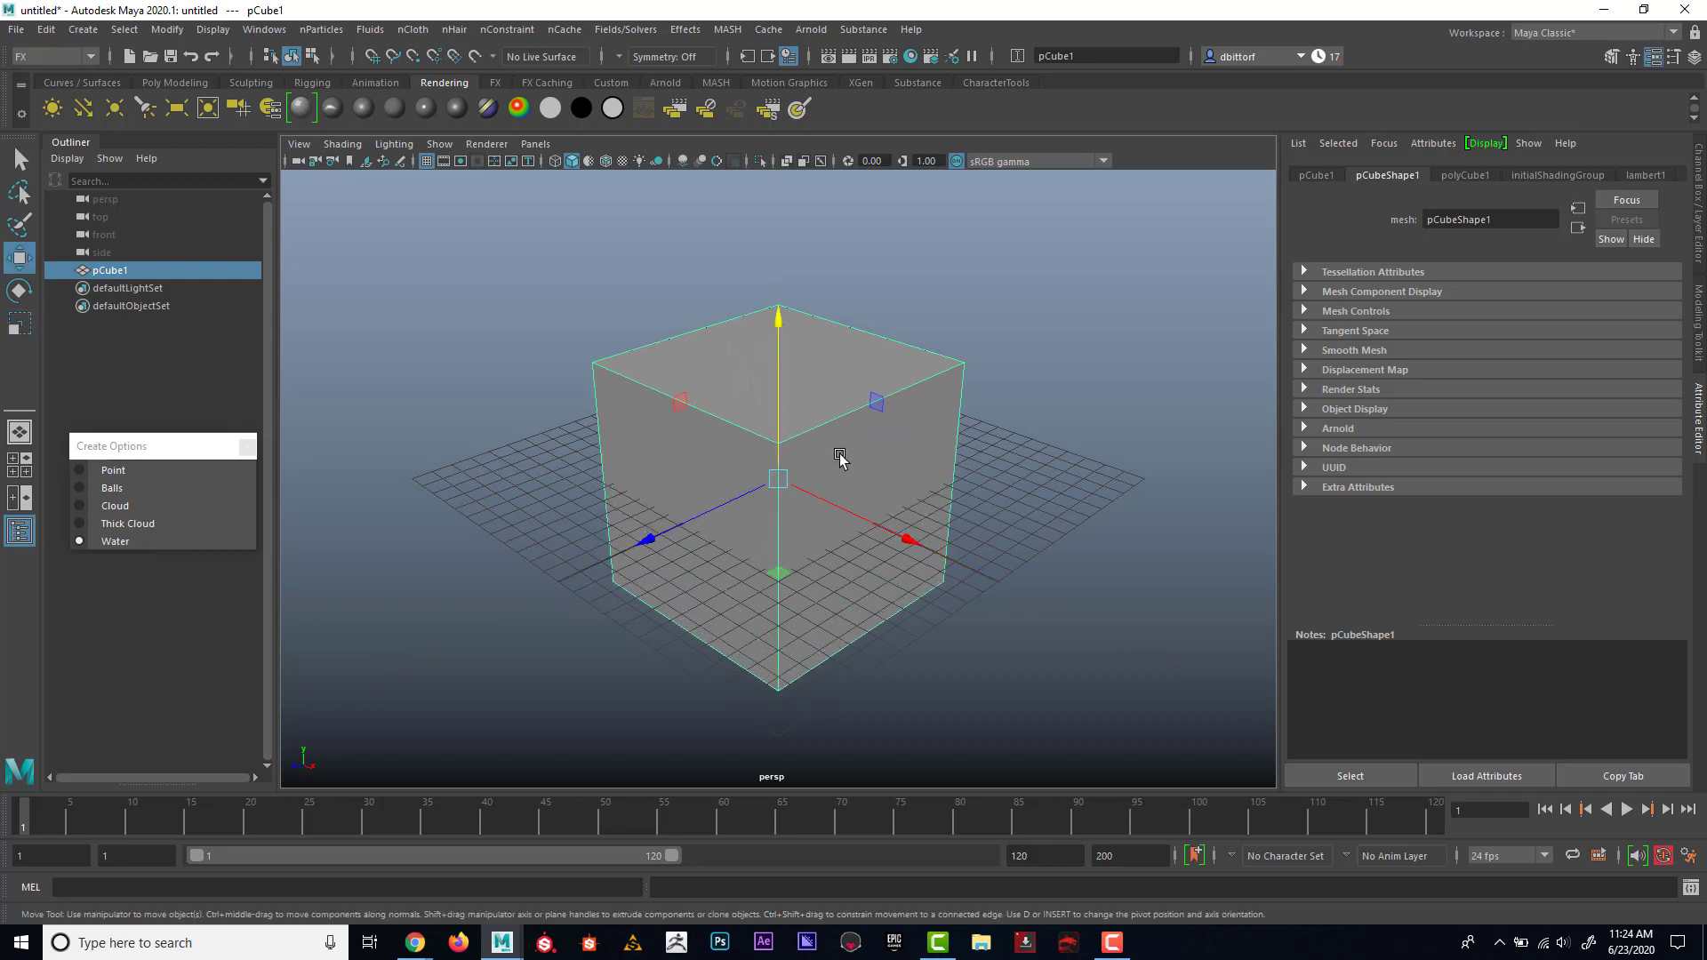
left_click_drag(773, 351, 778, 246)
Frame the cube and switch the viewport to X-Ray shading
key("f")
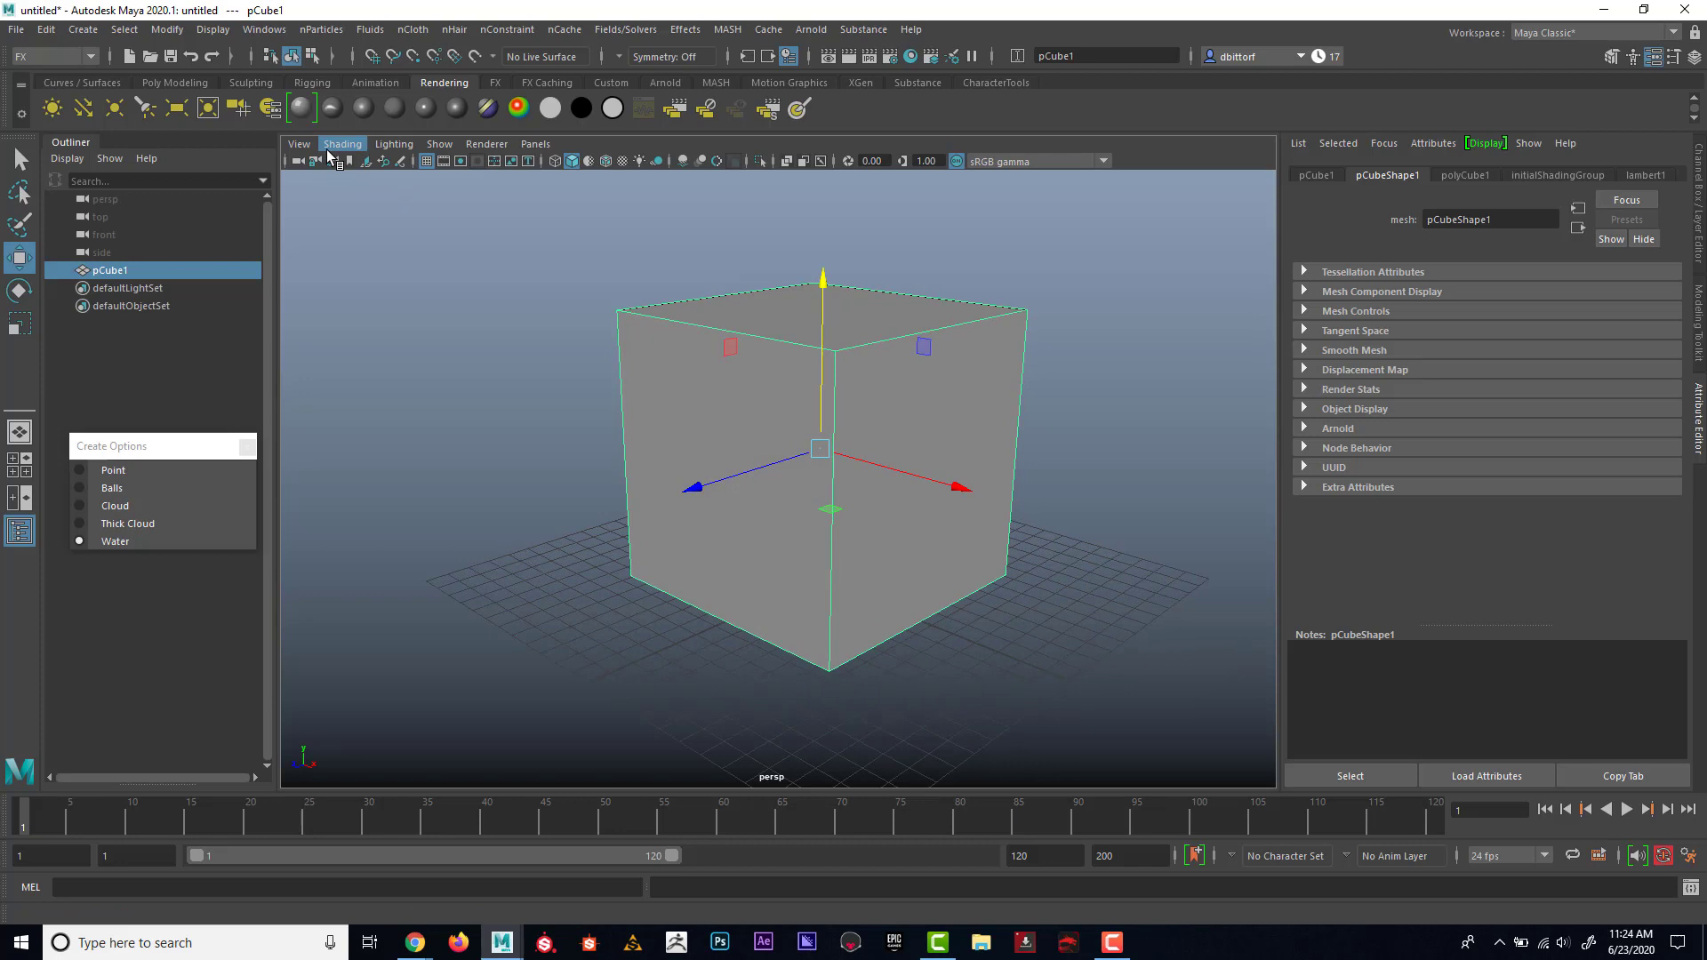
left_click(330, 145)
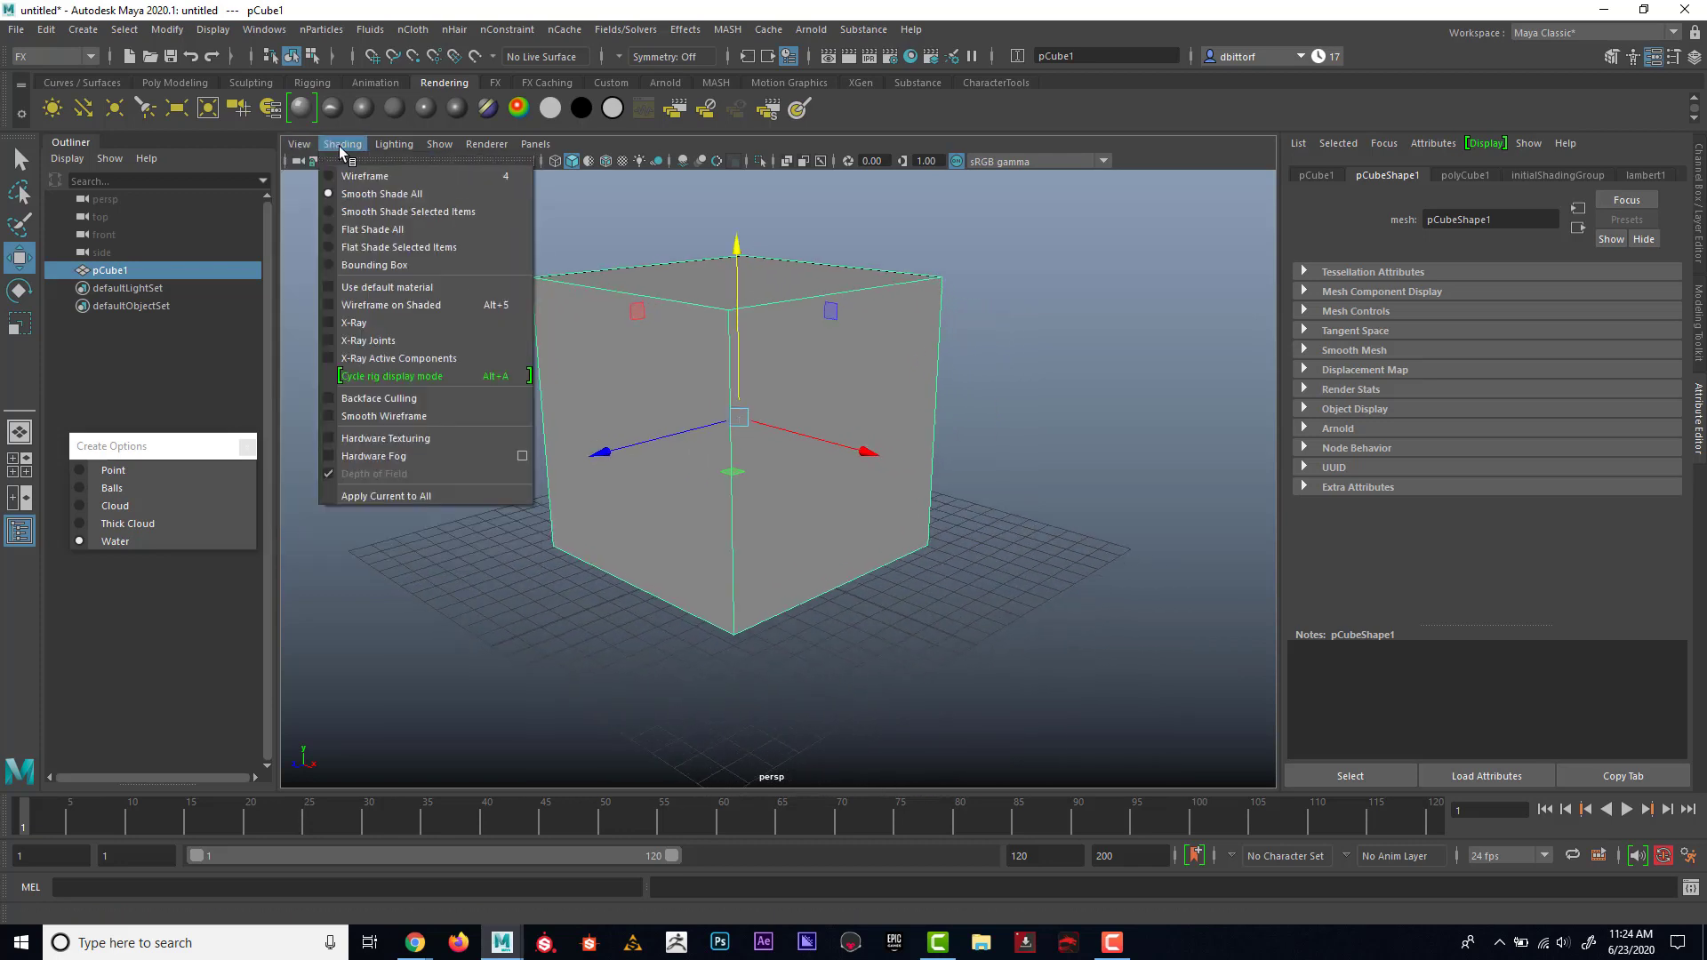
left_click(380, 322)
Orbit around the see-through cube, reselect it, and check the nParticles Water create options
left_click_drag(520, 391, 423, 285, "alt")
left_click(423, 286)
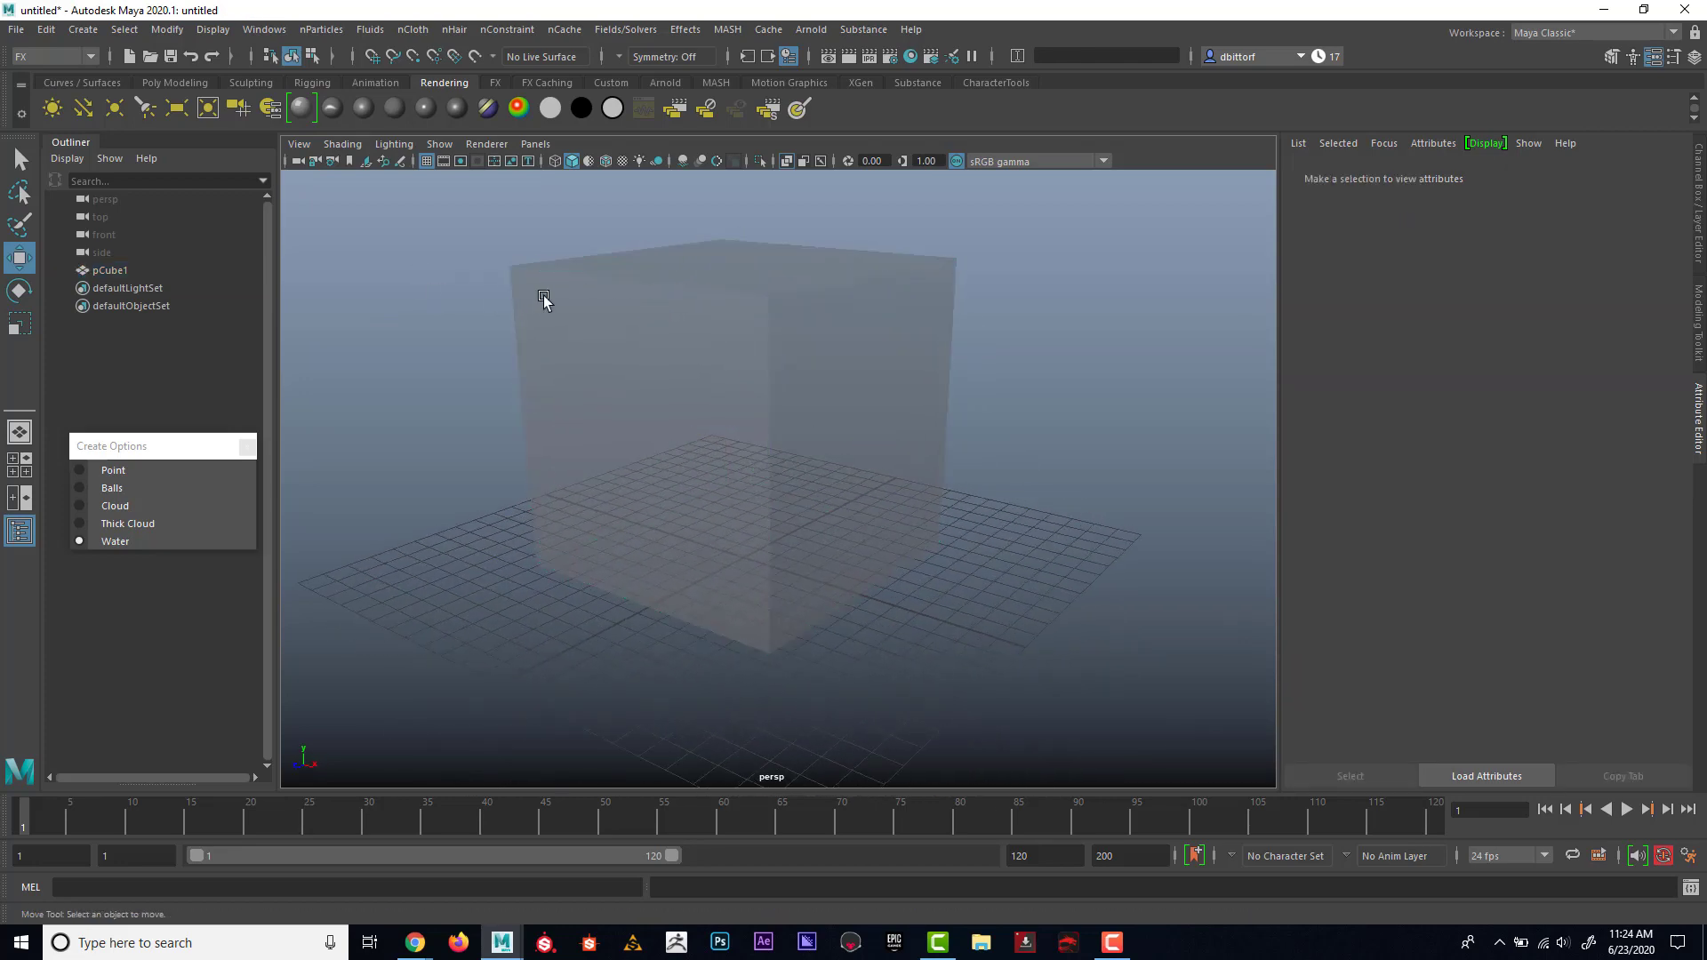
left_click(544, 297)
mouse_move(545, 297)
left_mouse_down("alt")
mouse_move(563, 350)
mouse_move(565, 315)
left_mouse_up("alt")
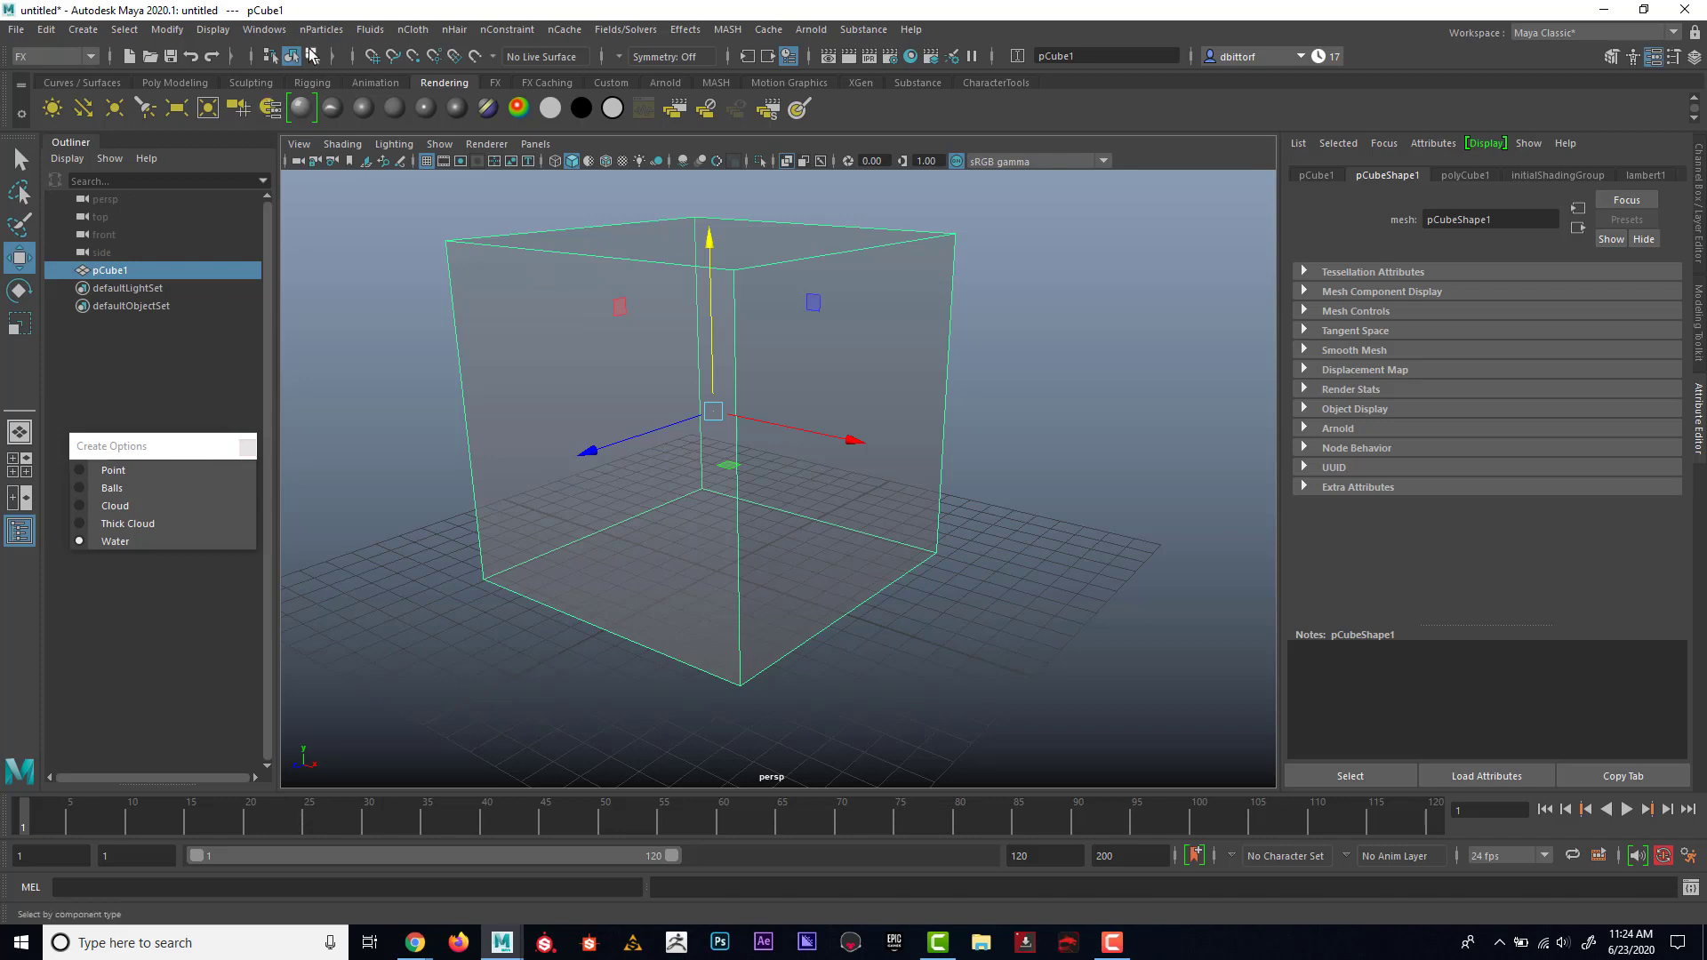
left_click(321, 29)
mouse_move(447, 216)
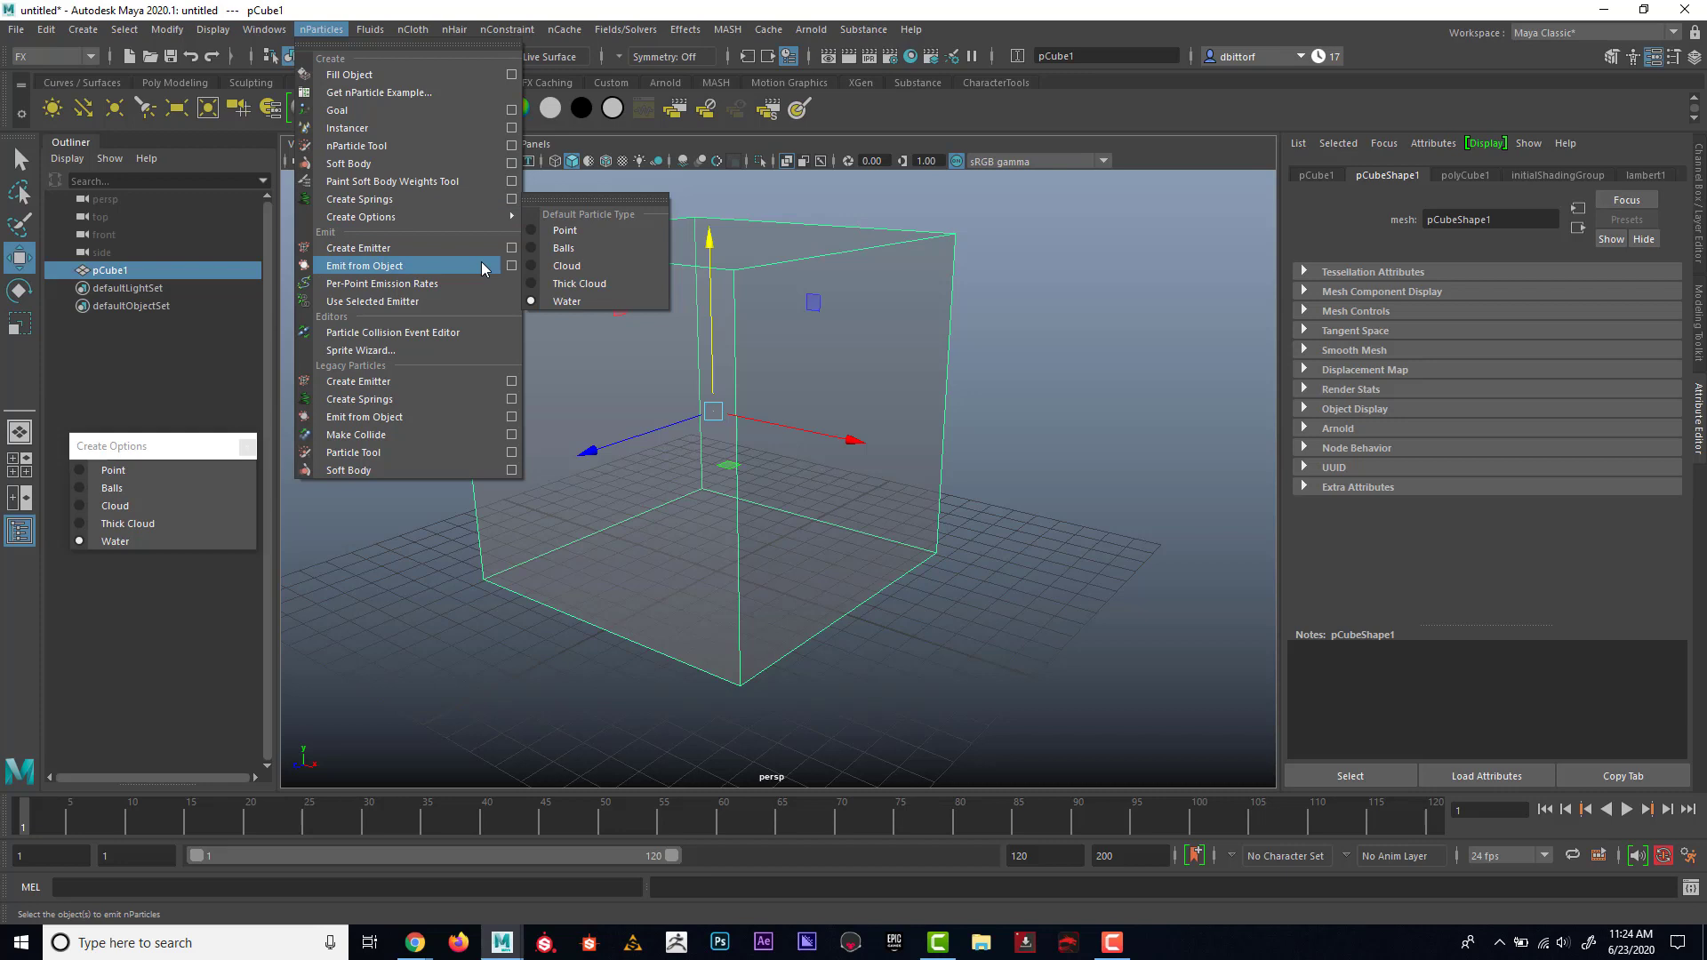
Fill the cube with water nParticles, test playback, and rewind to frame 1
left_click(390, 80)
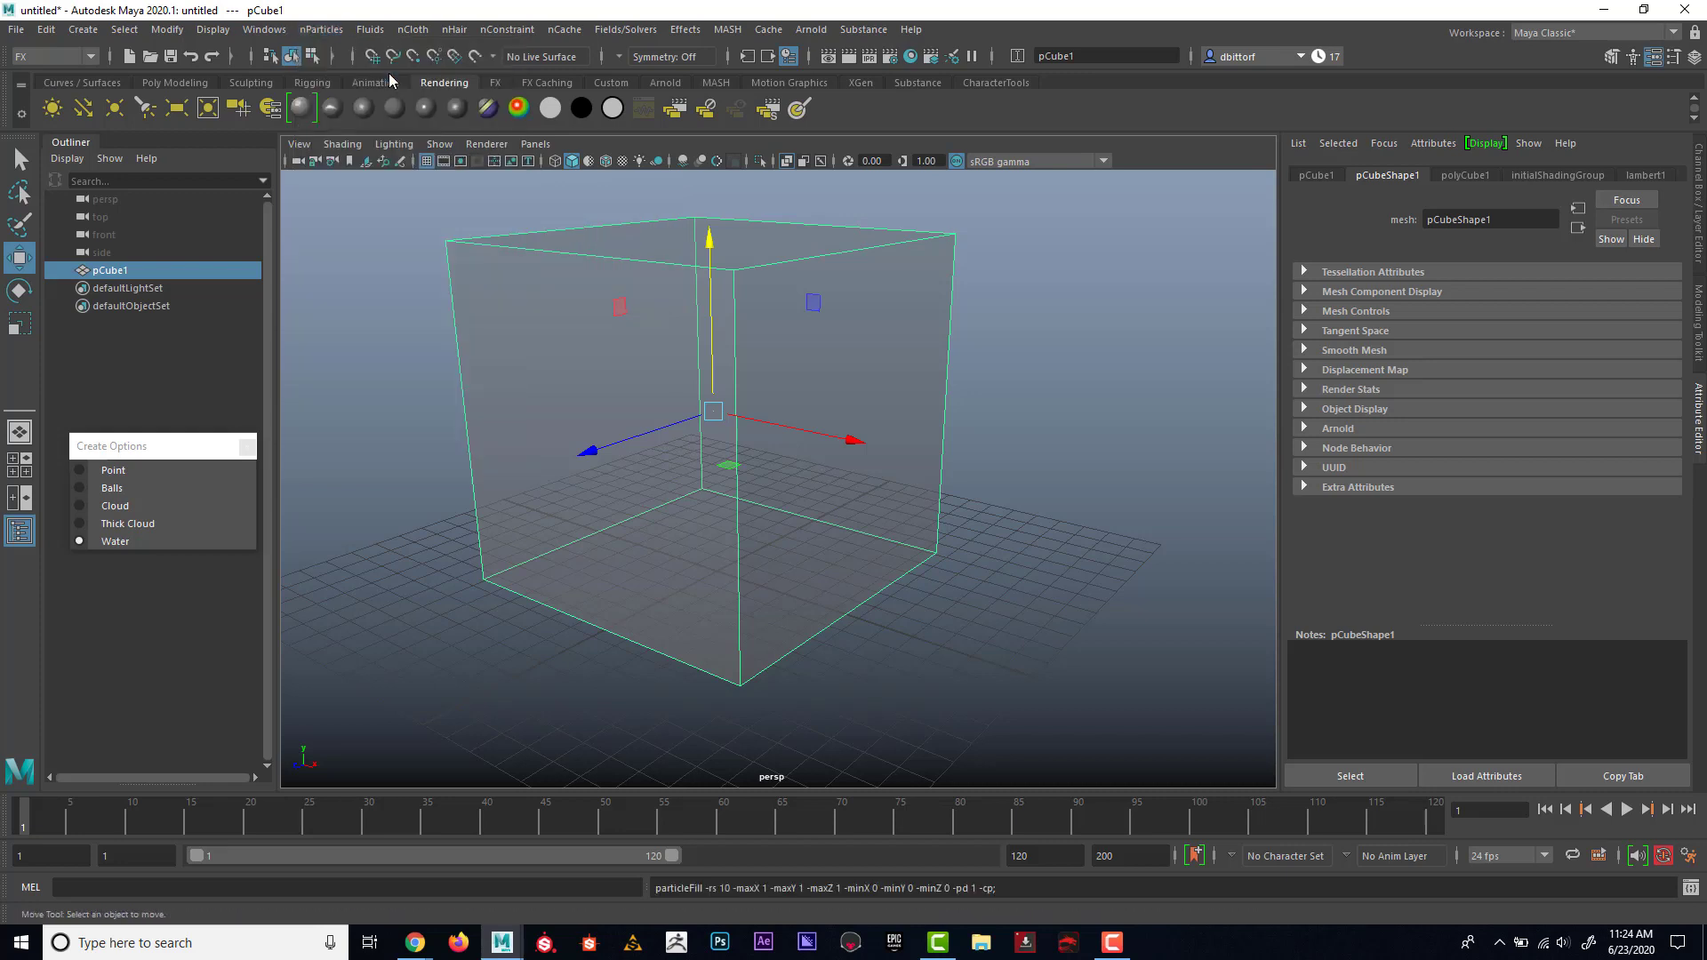
left_click_drag(622, 383, 887, 526, "alt")
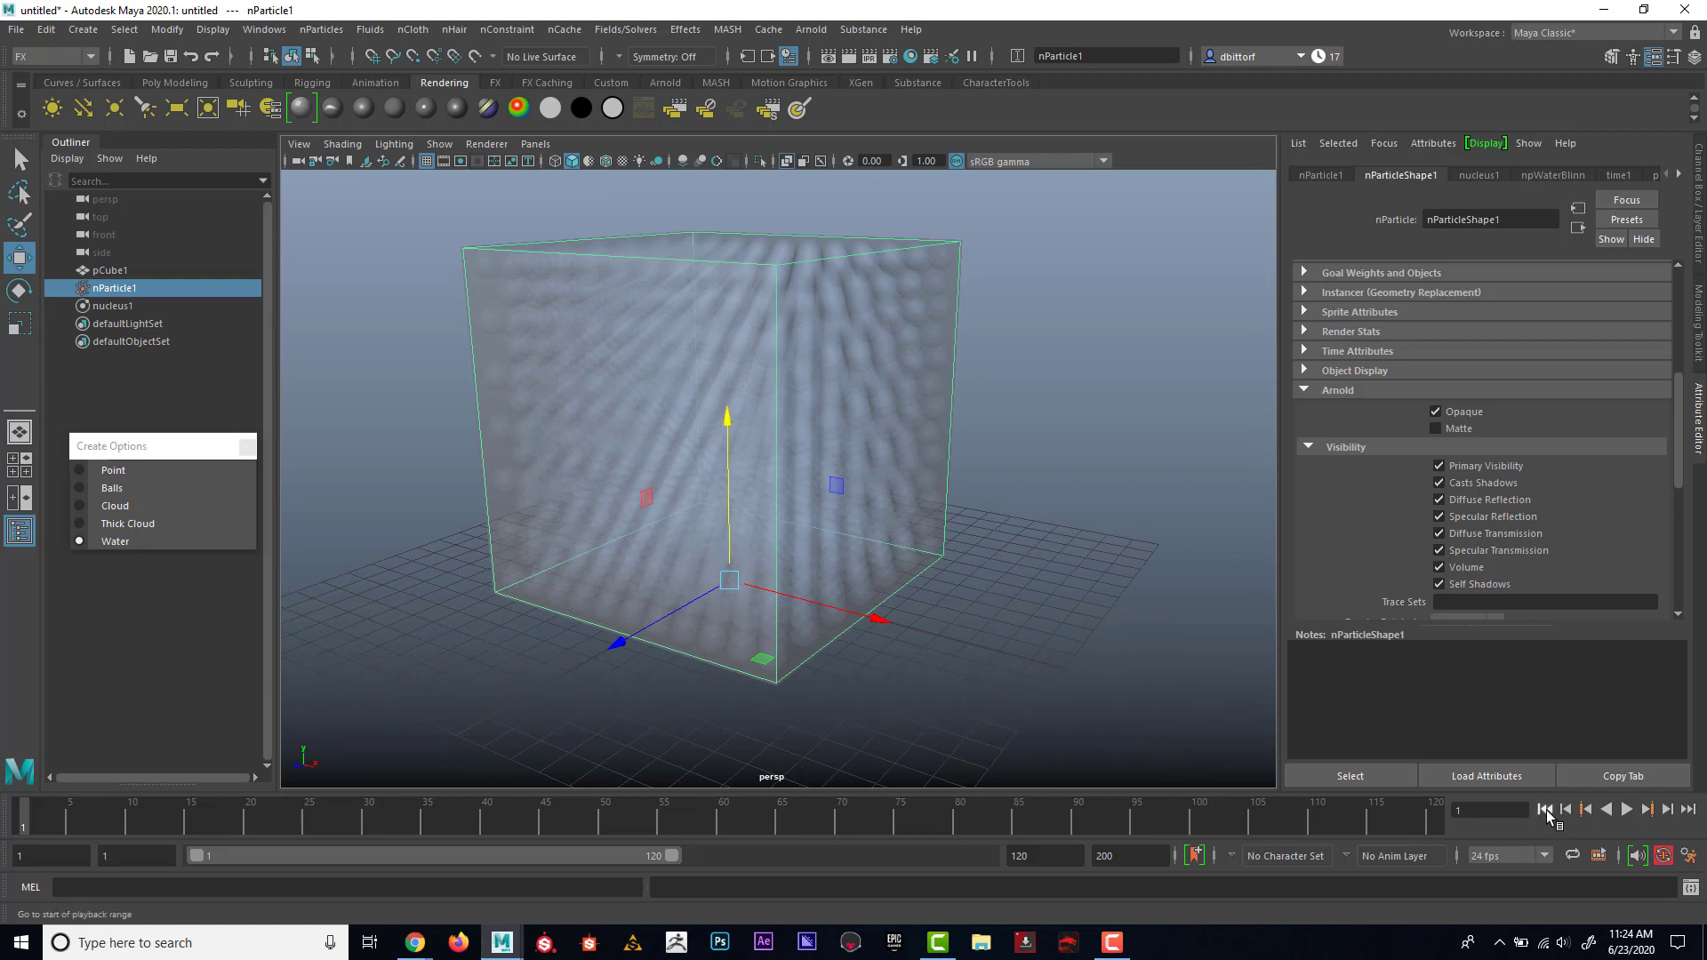
left_click(1628, 810)
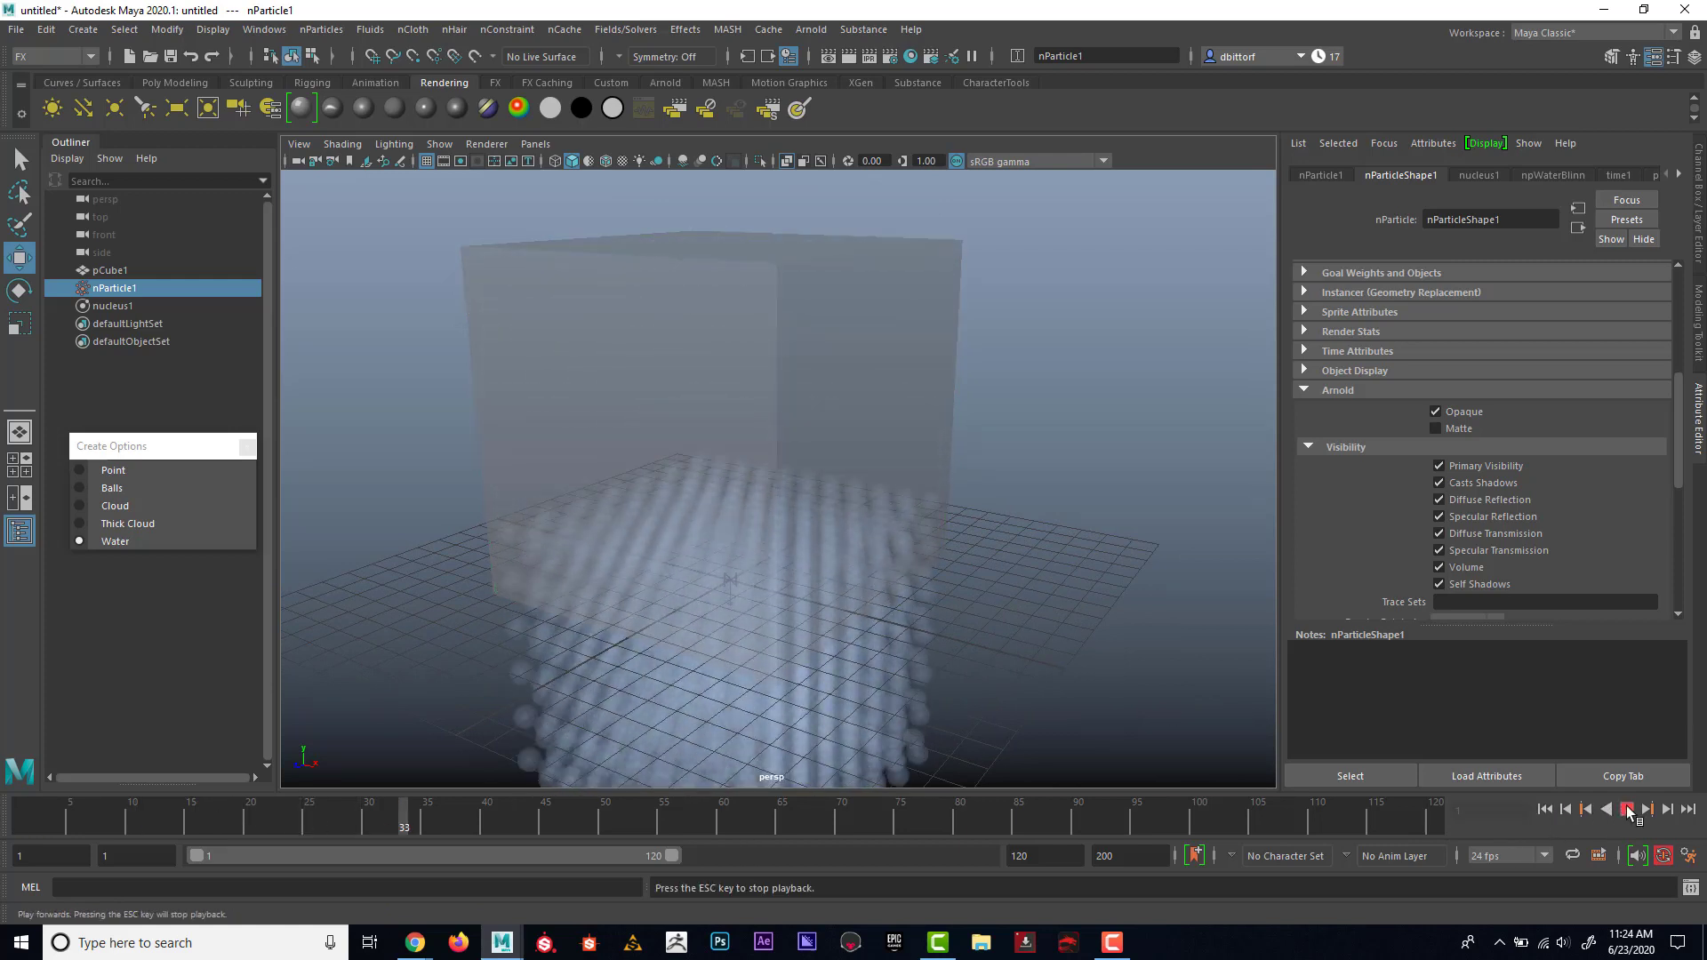
left_click(1544, 809)
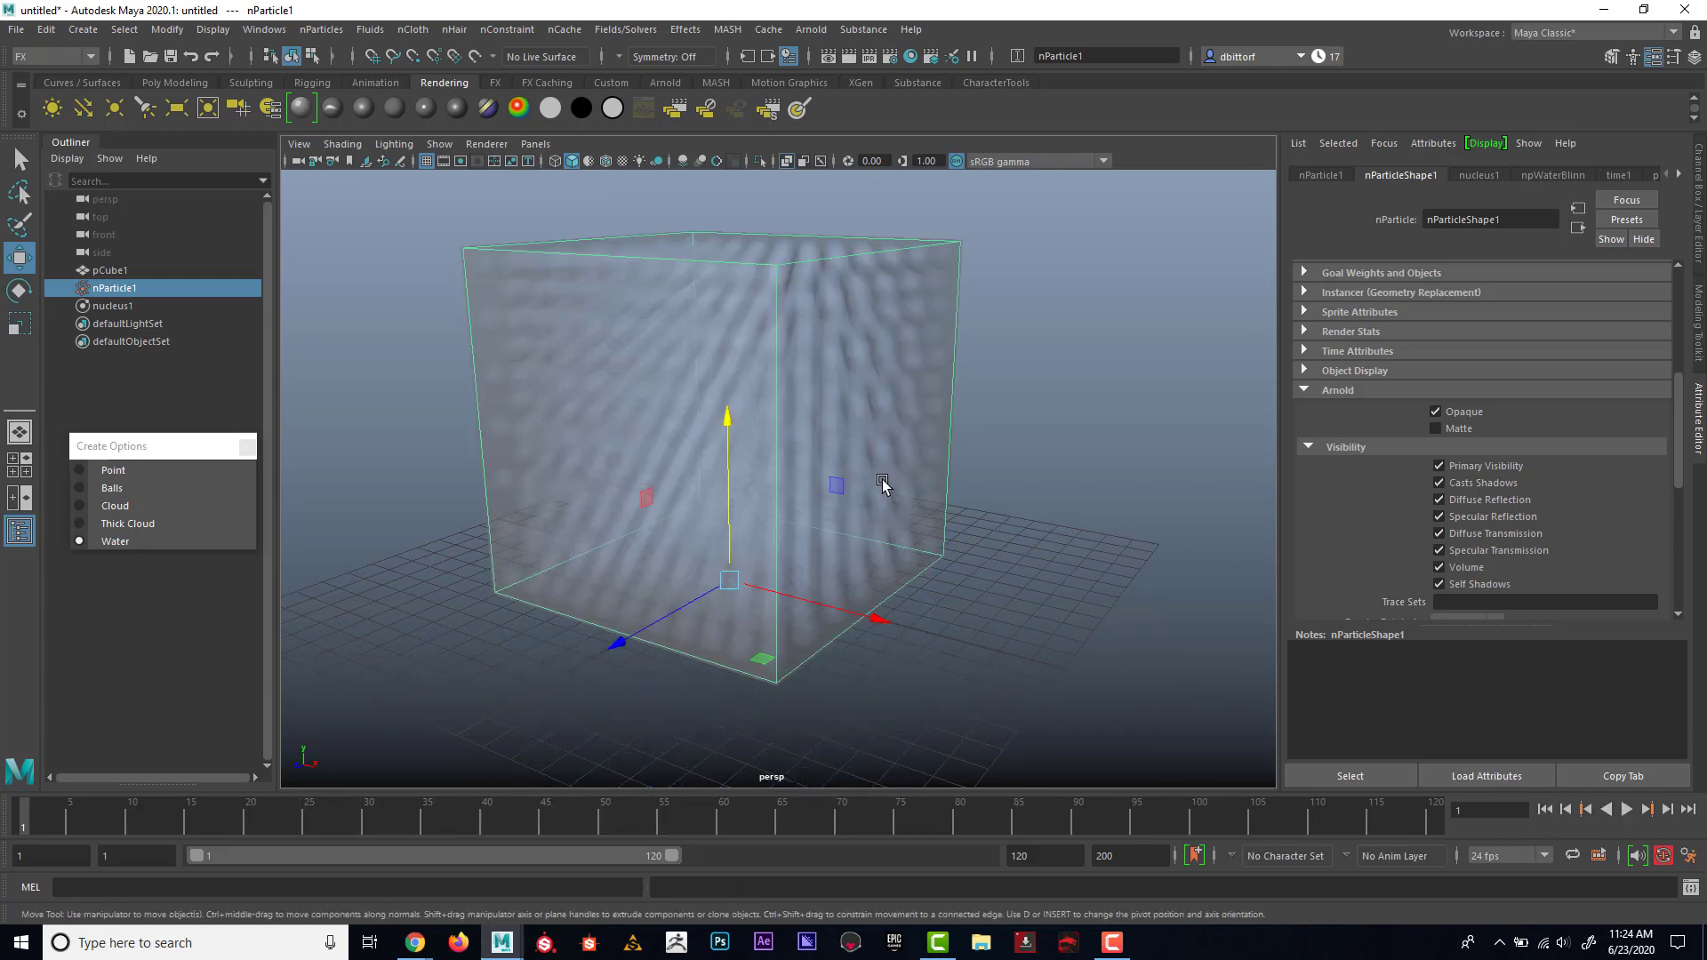
mouse_move(883, 481)
left_mouse_down("alt")
mouse_move(872, 465)
mouse_move(915, 487)
left_mouse_up("alt")
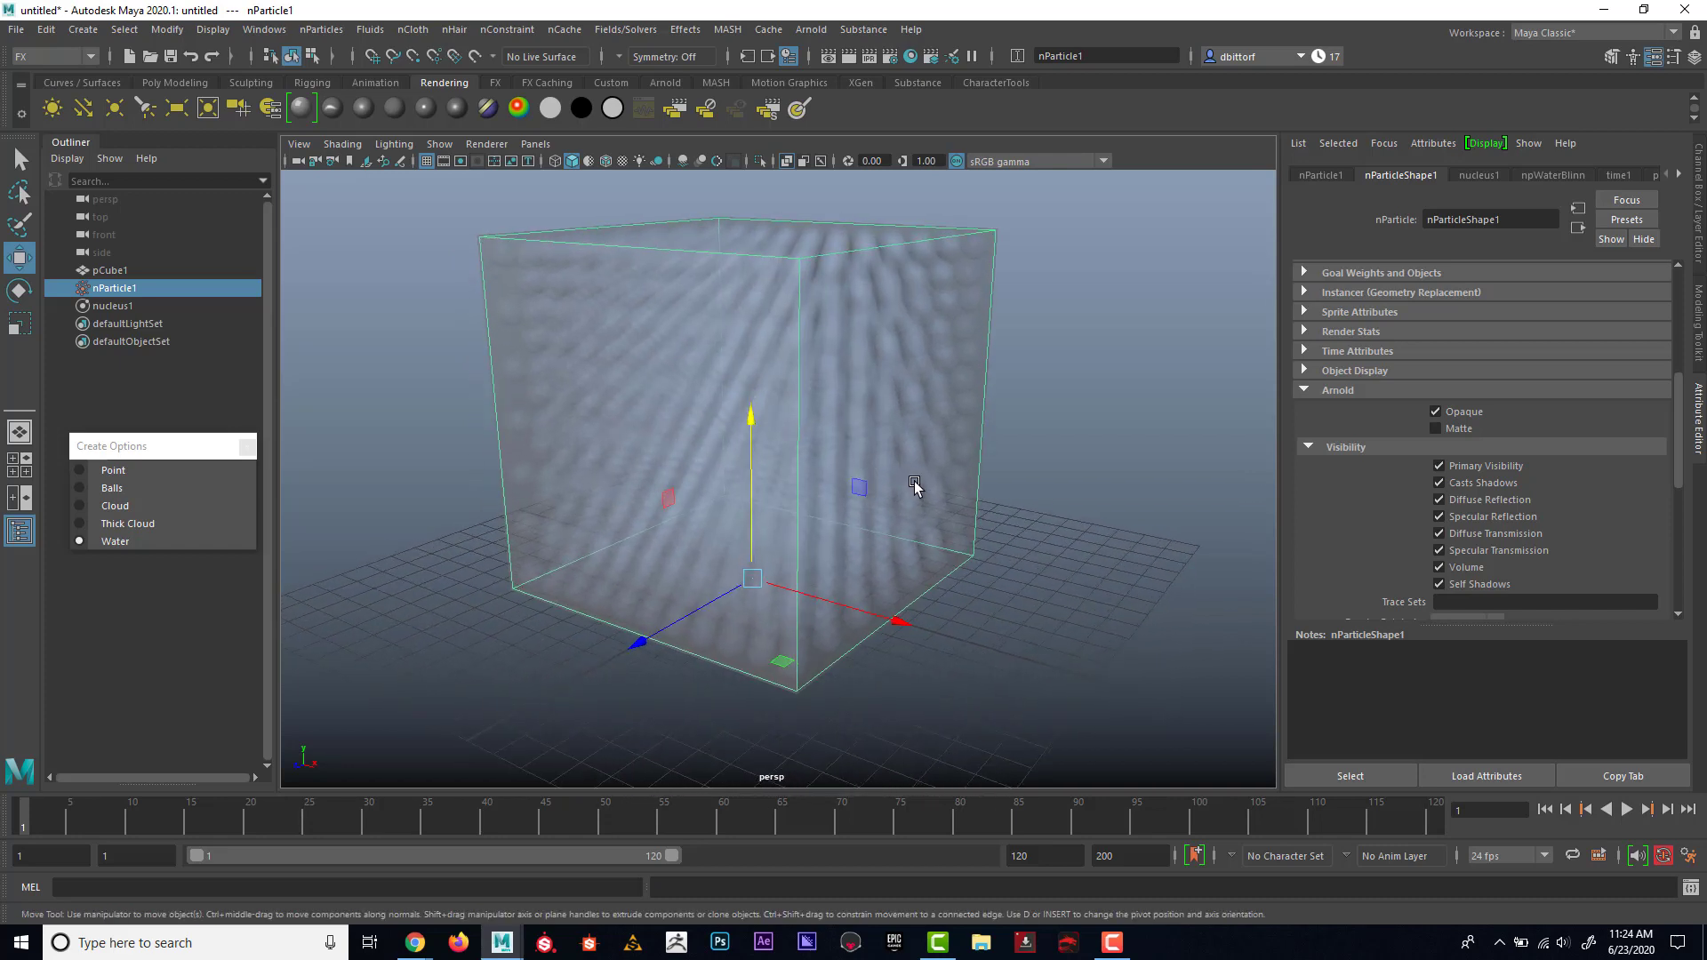
Select pCube1, then nParticle1, then pCube1 again in the Outliner
left_click(127, 270)
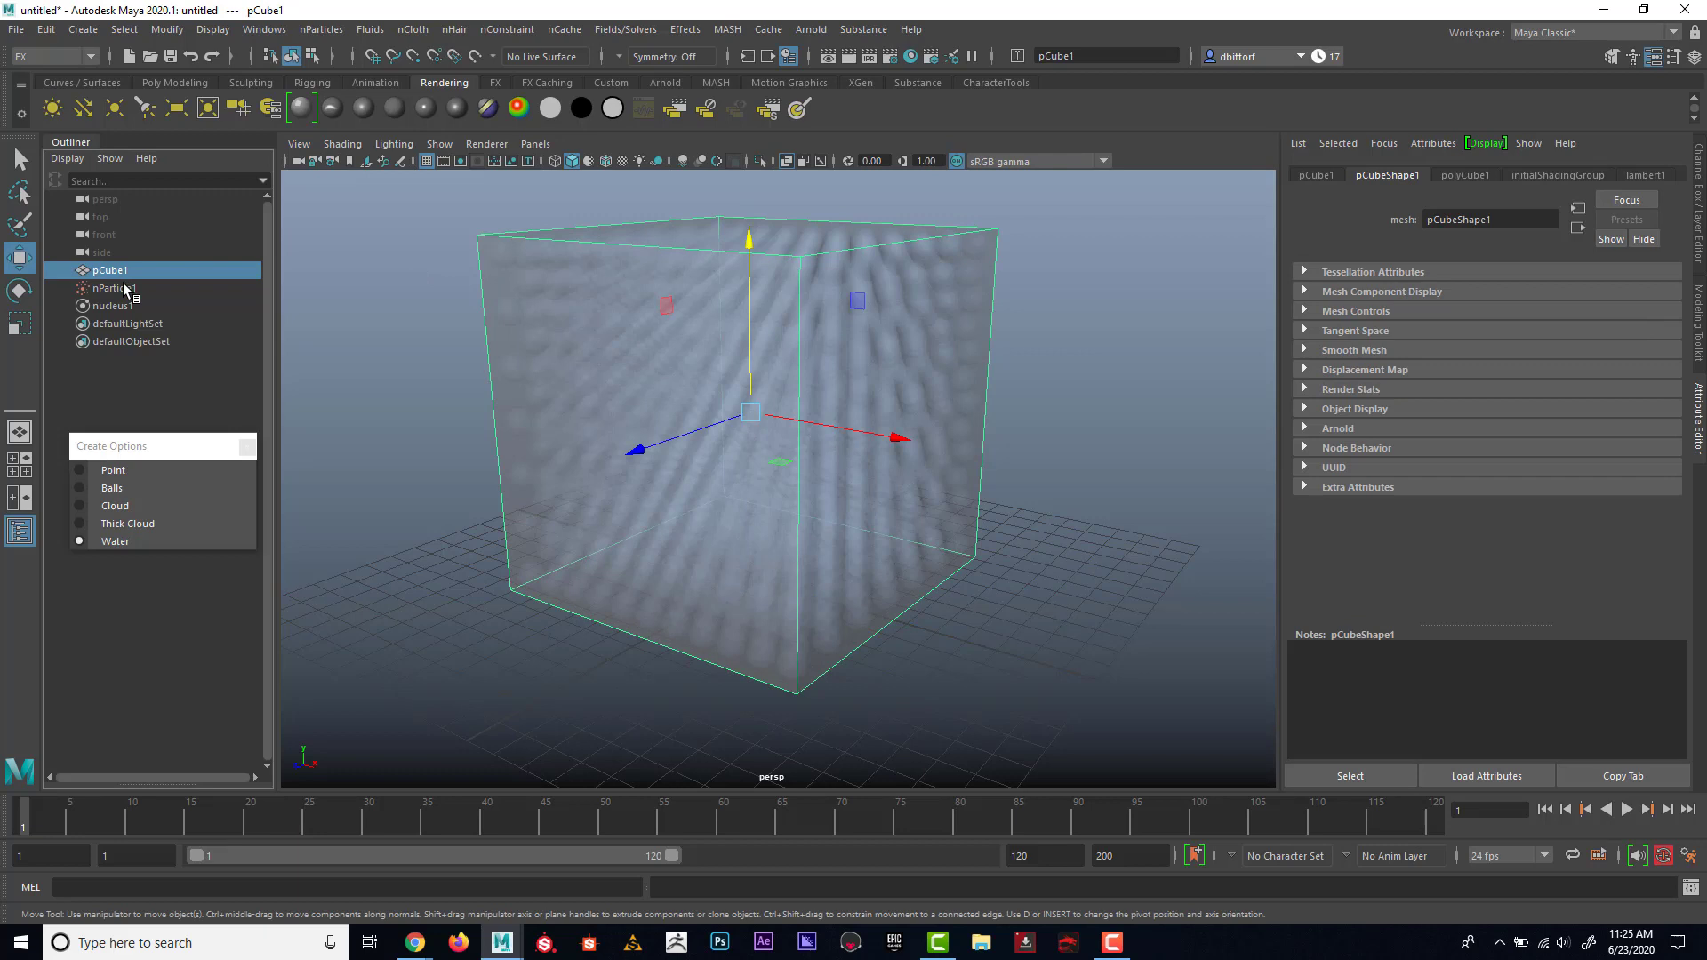
left_click(125, 292)
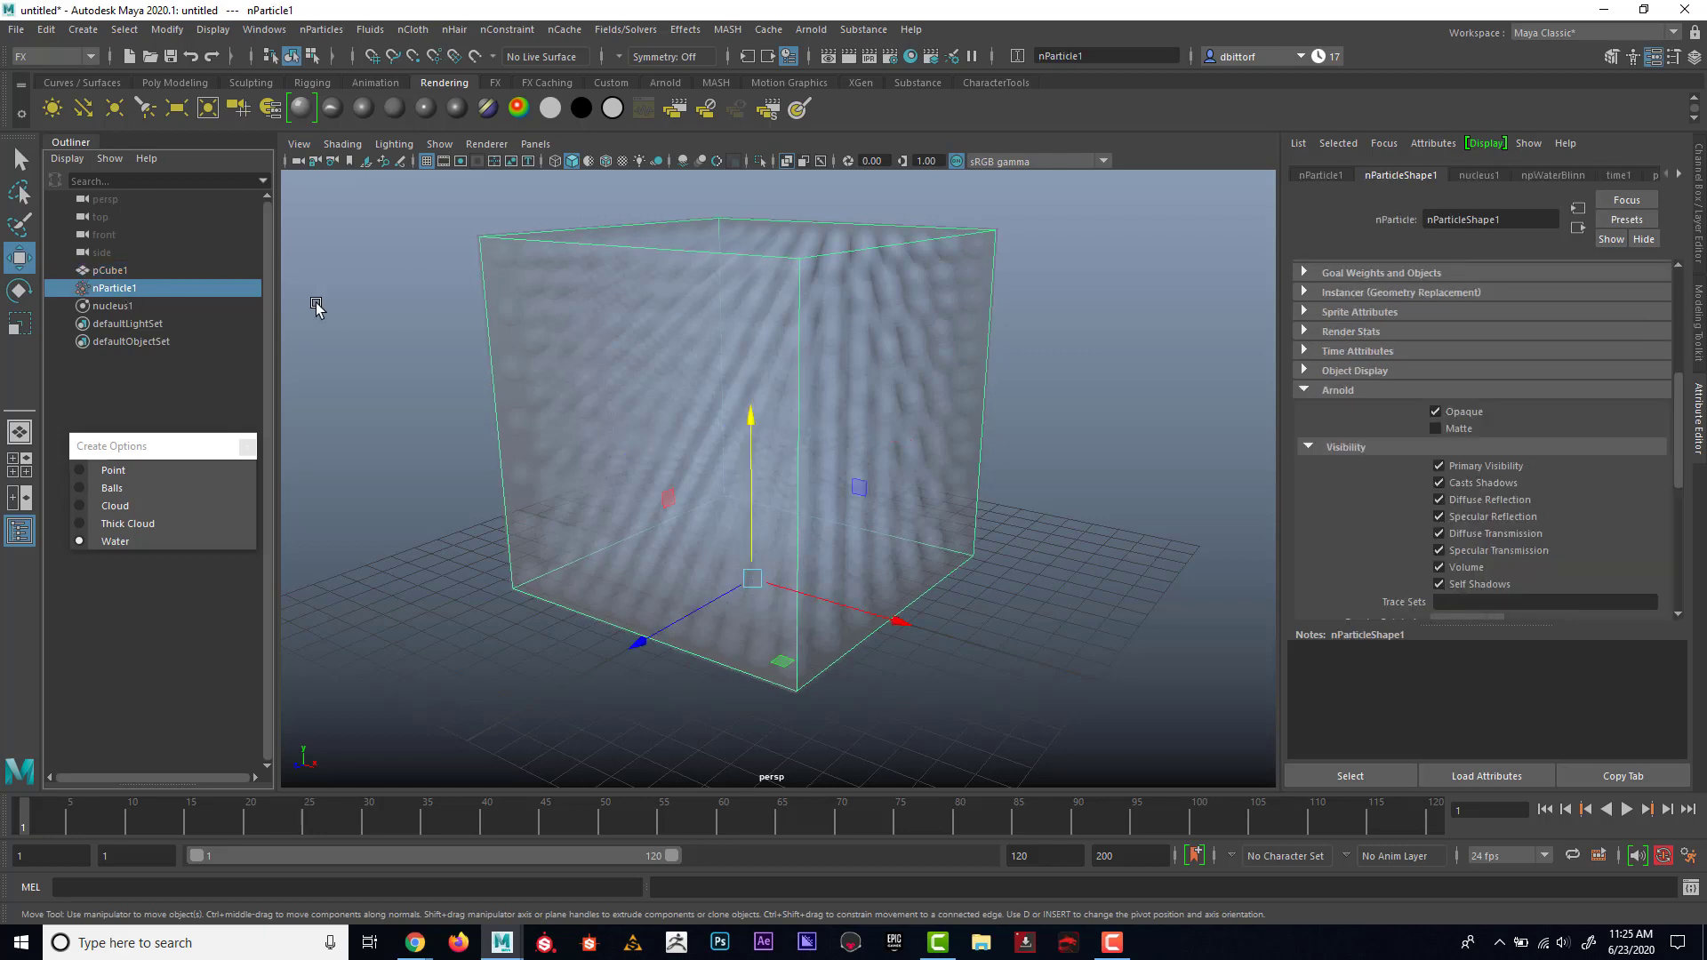
left_click(124, 270)
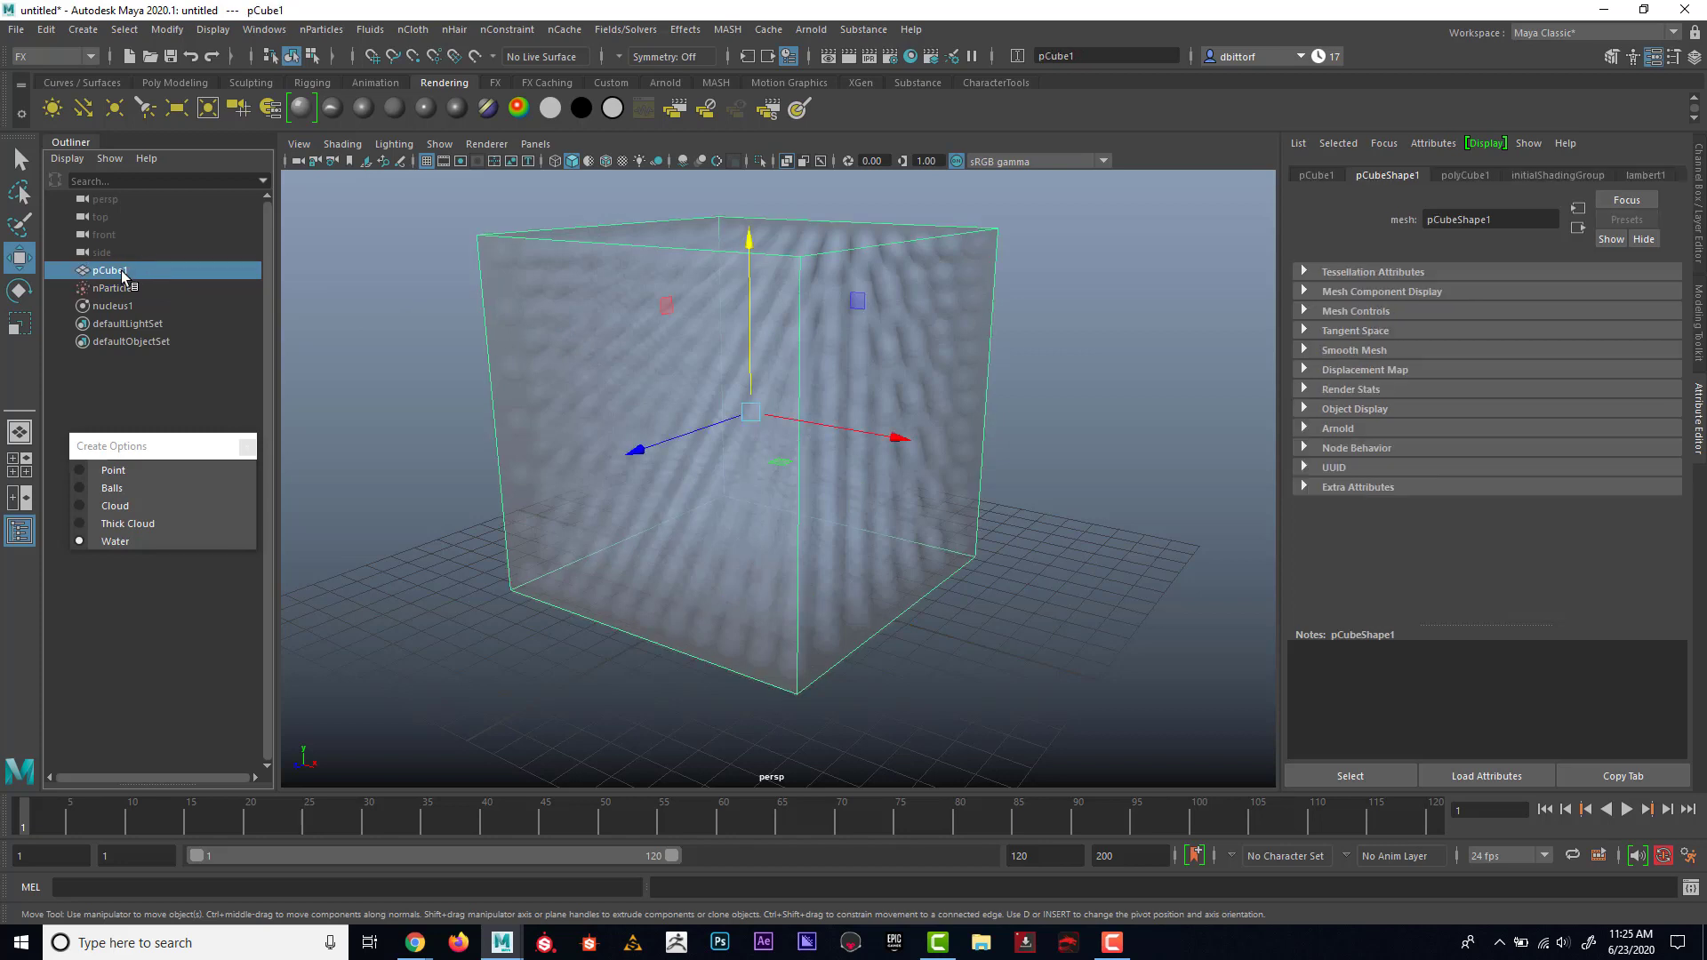
Make pCube1 a passive collider (nRigid1) and play to frame 120 so water settles
left_click(402, 35)
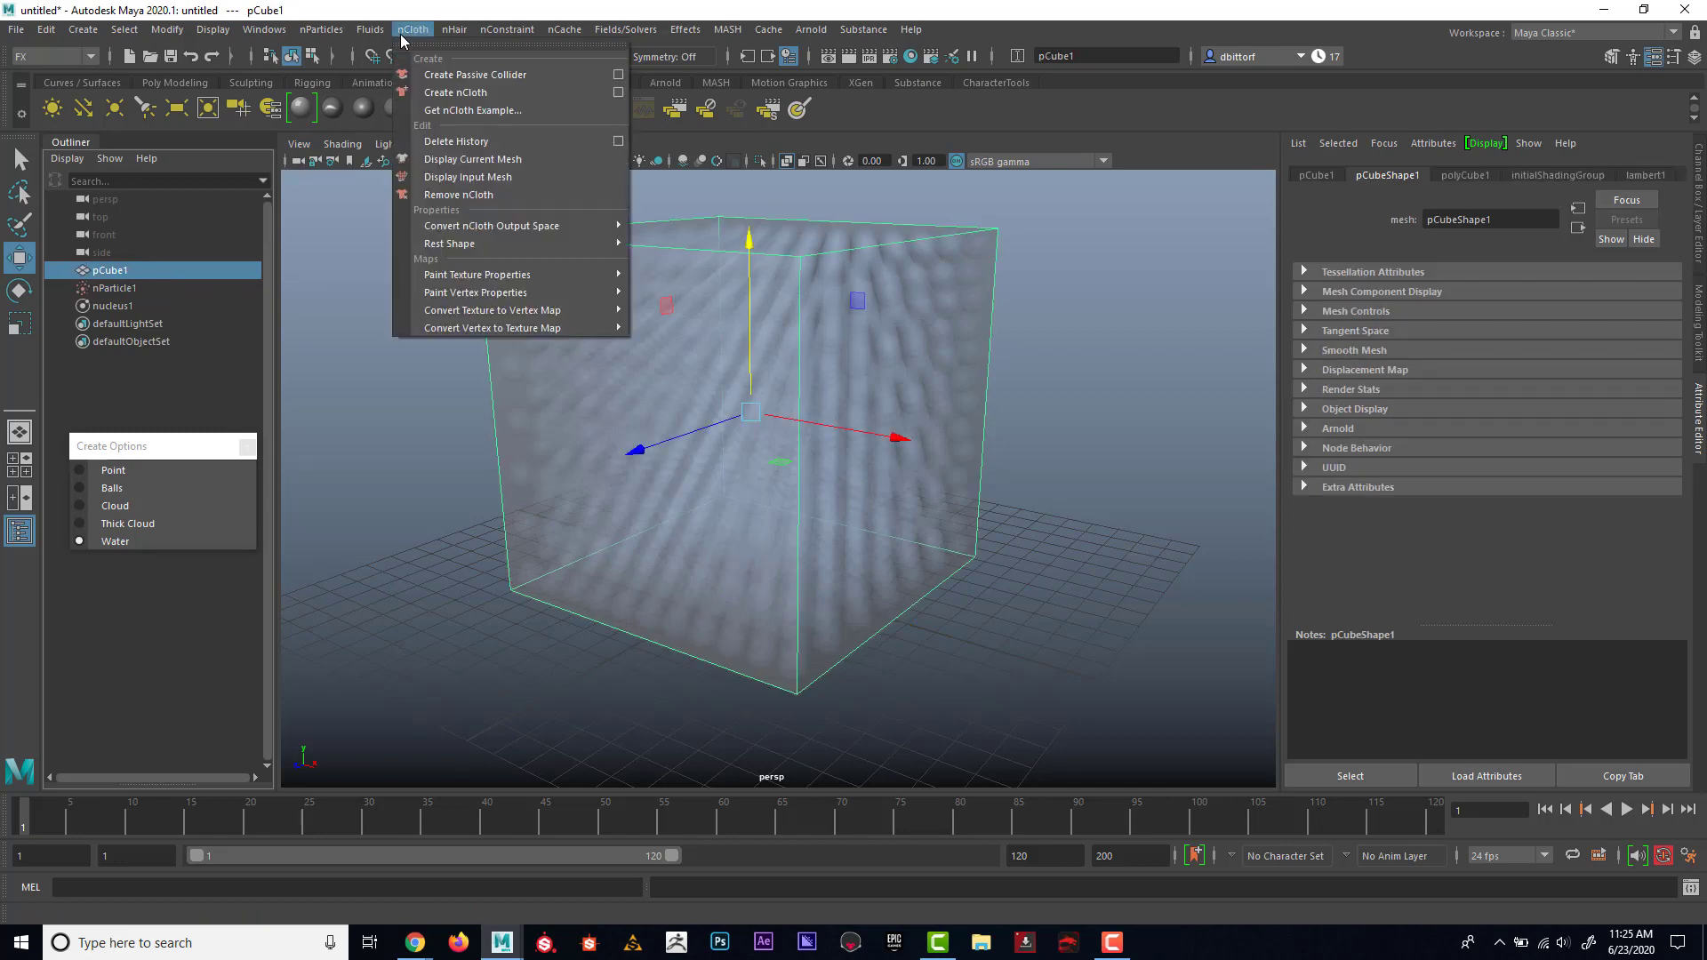
left_click(436, 78)
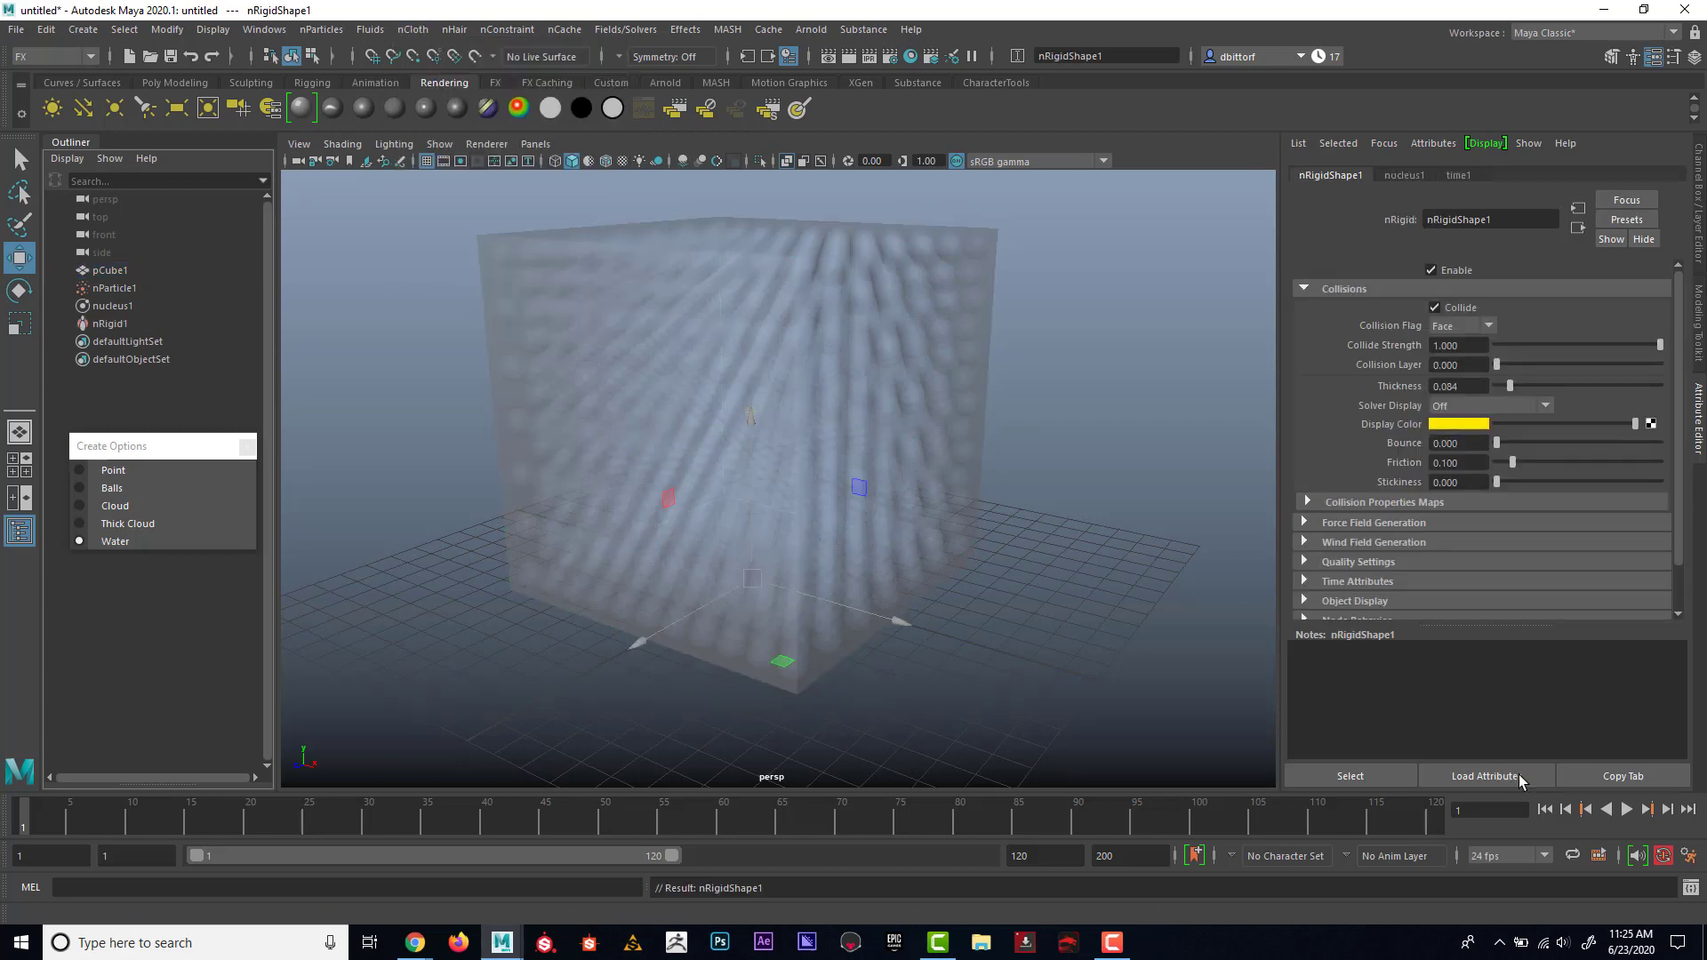
left_click(1627, 810)
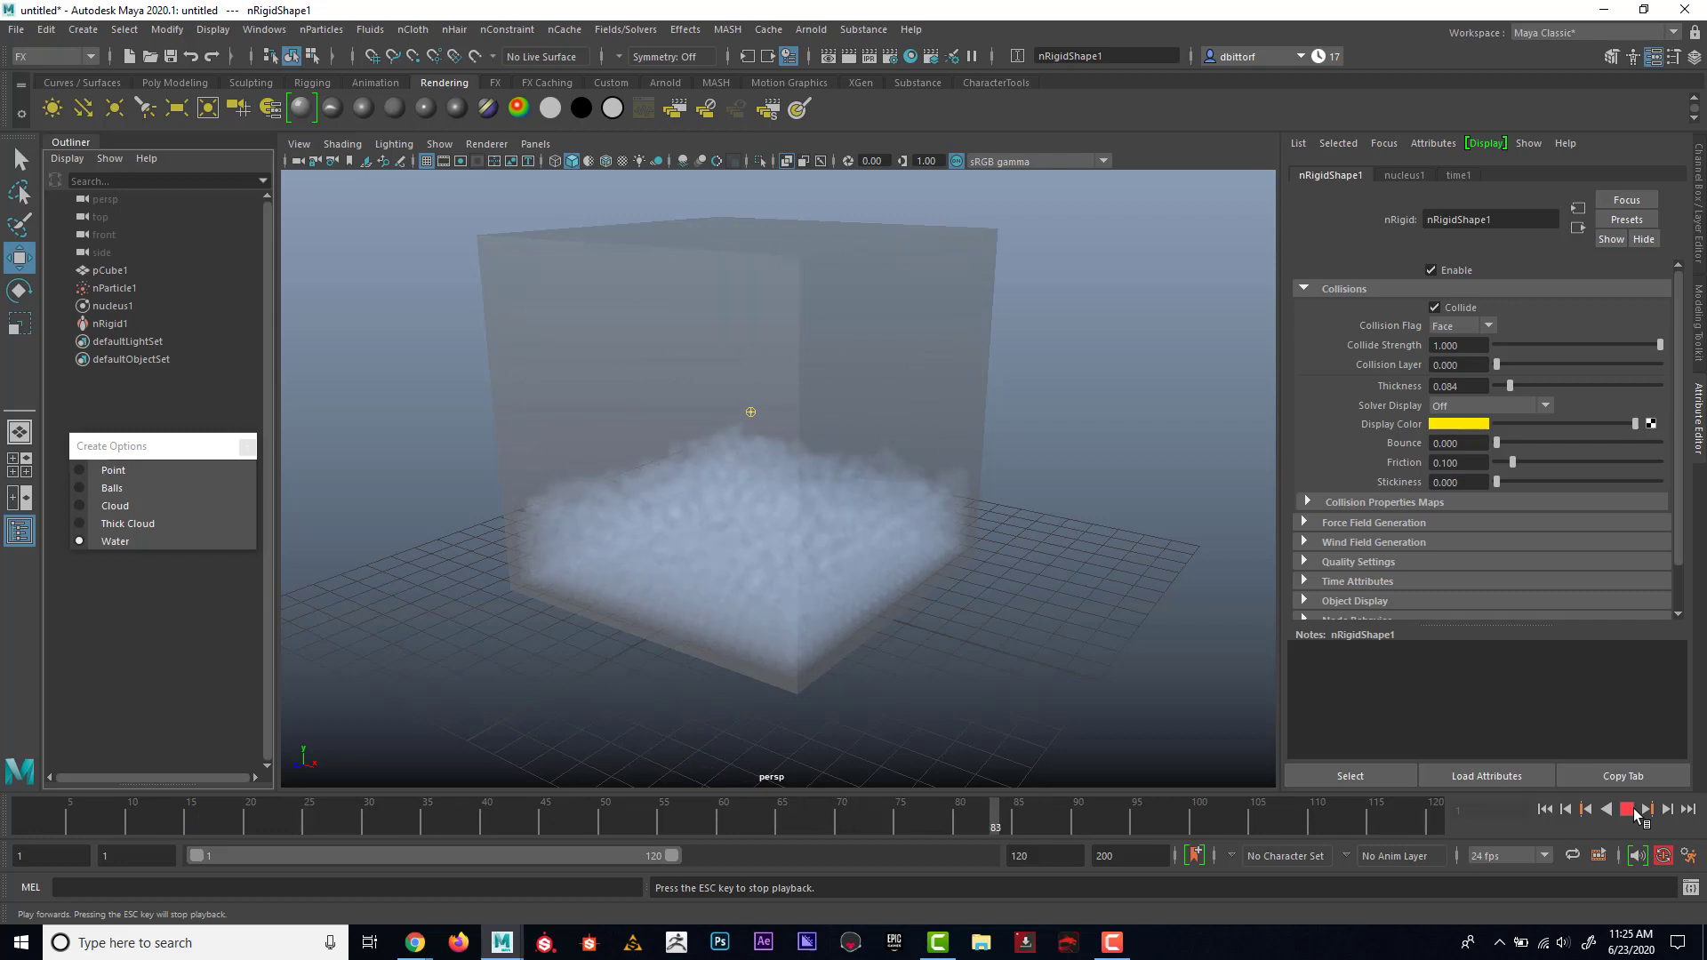
left_click(1634, 811)
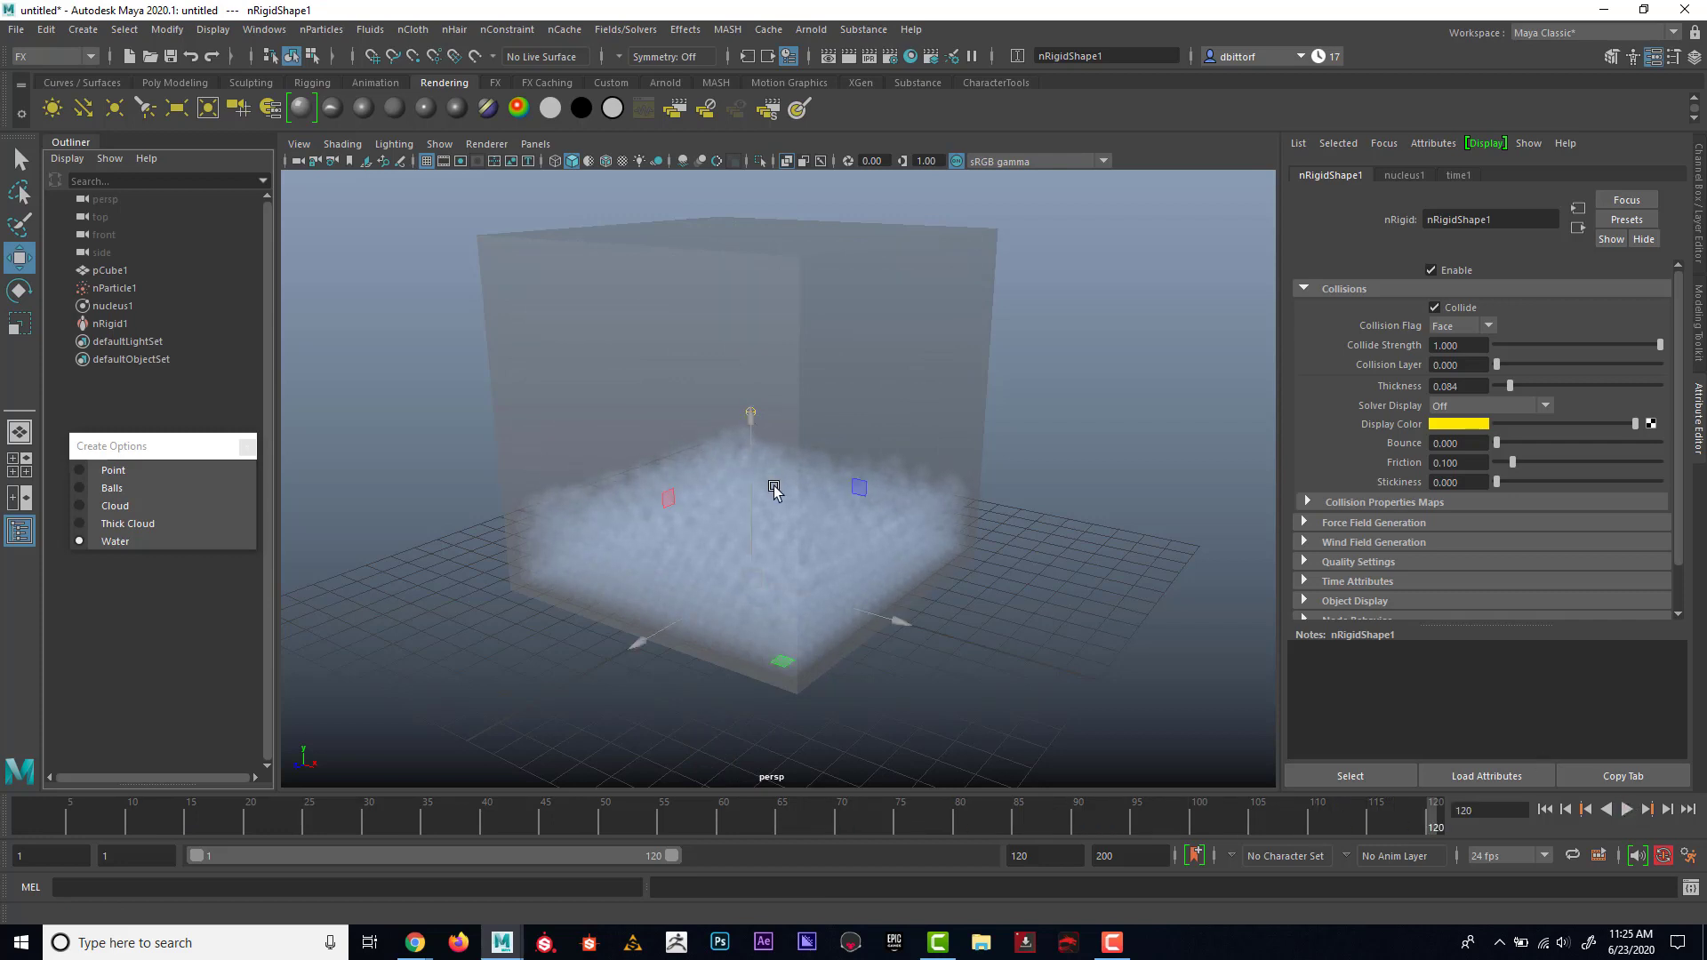
Save nParticle1's settled water as its initial state with Initial State > Set for Selected
left_click_drag(907, 488, 945, 524)
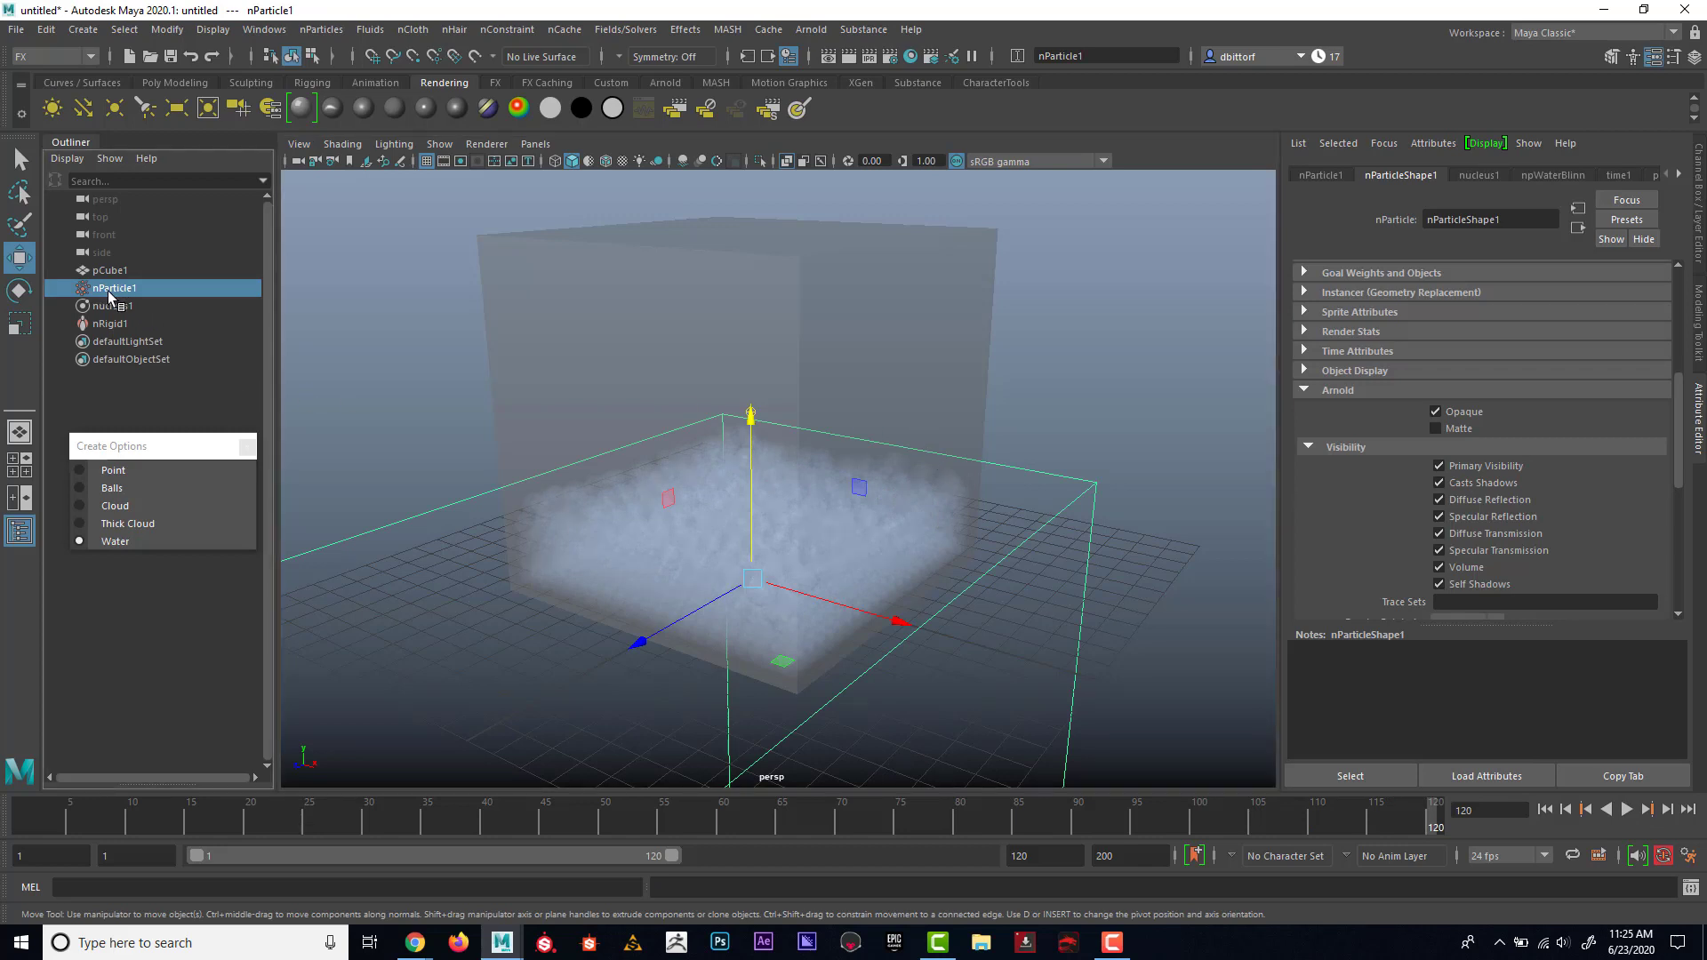
left_click(610, 30)
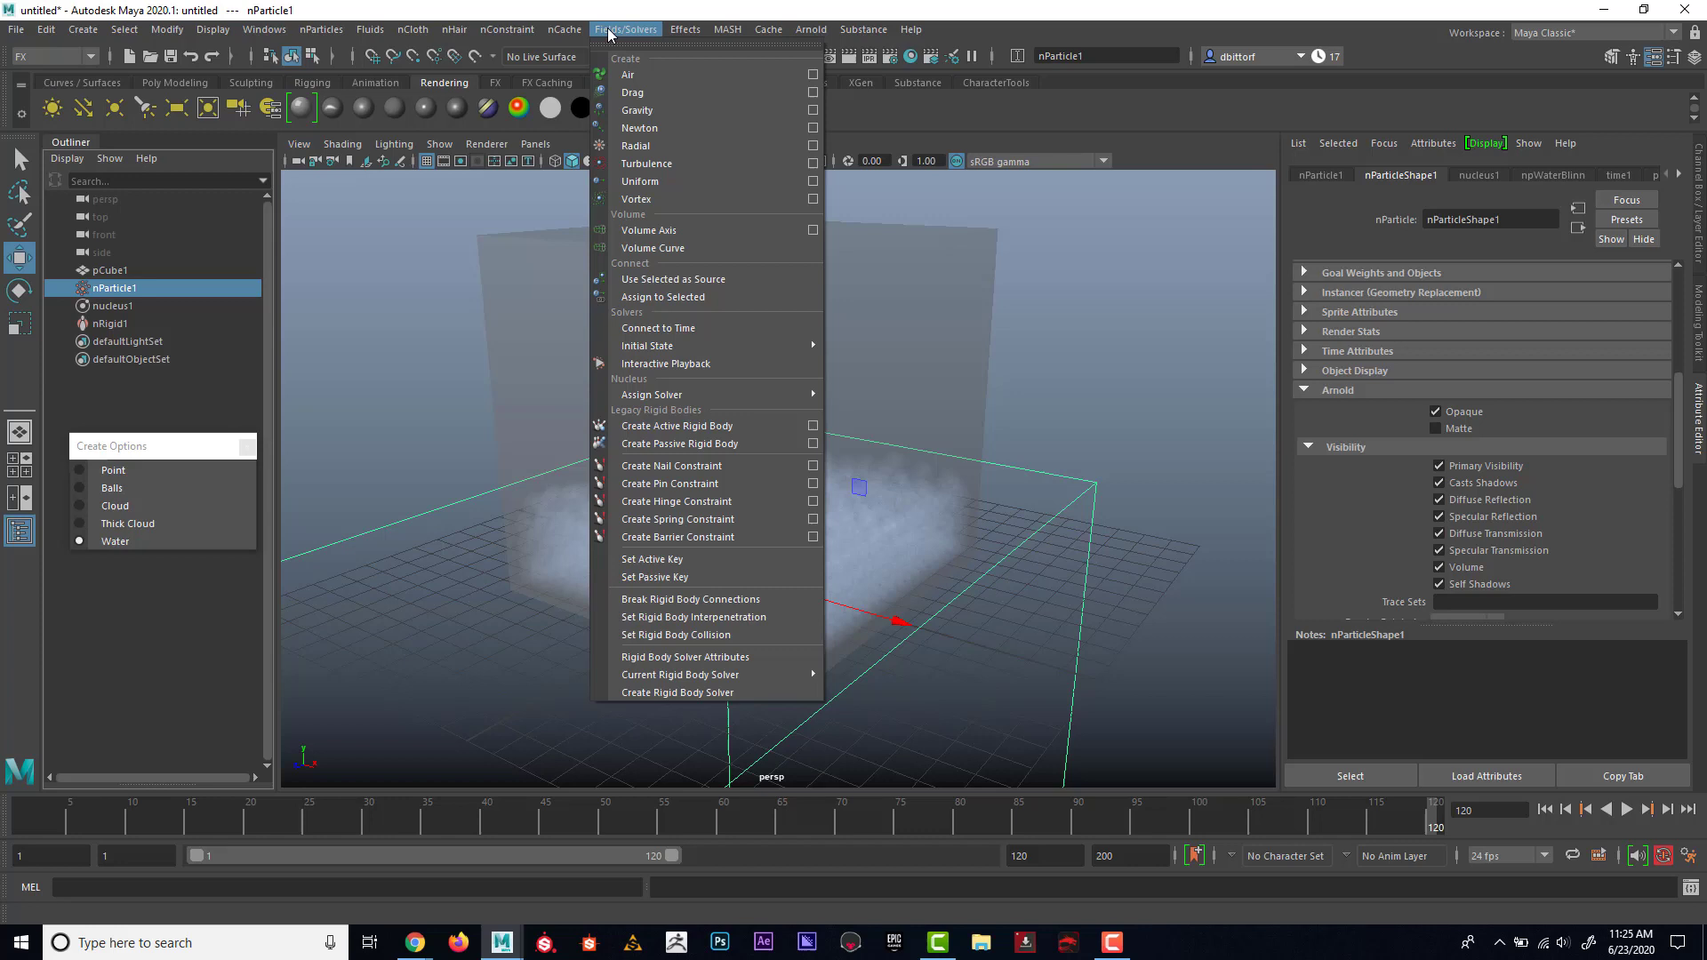
mouse_move(753, 345)
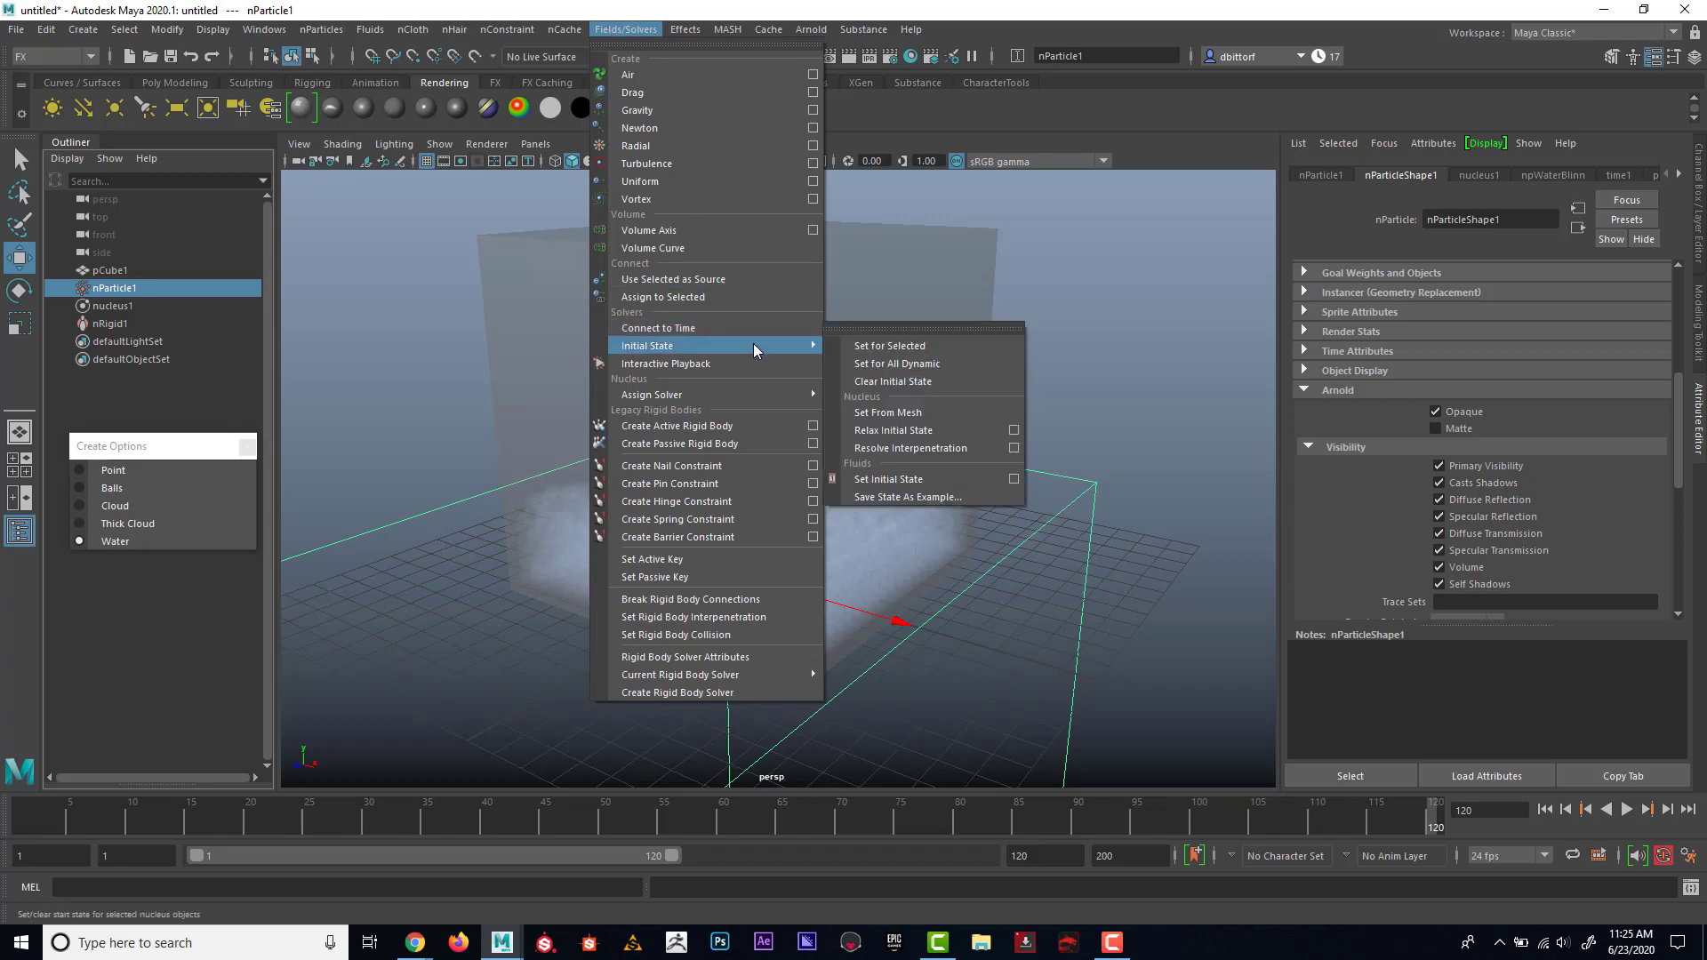
left_click(873, 348)
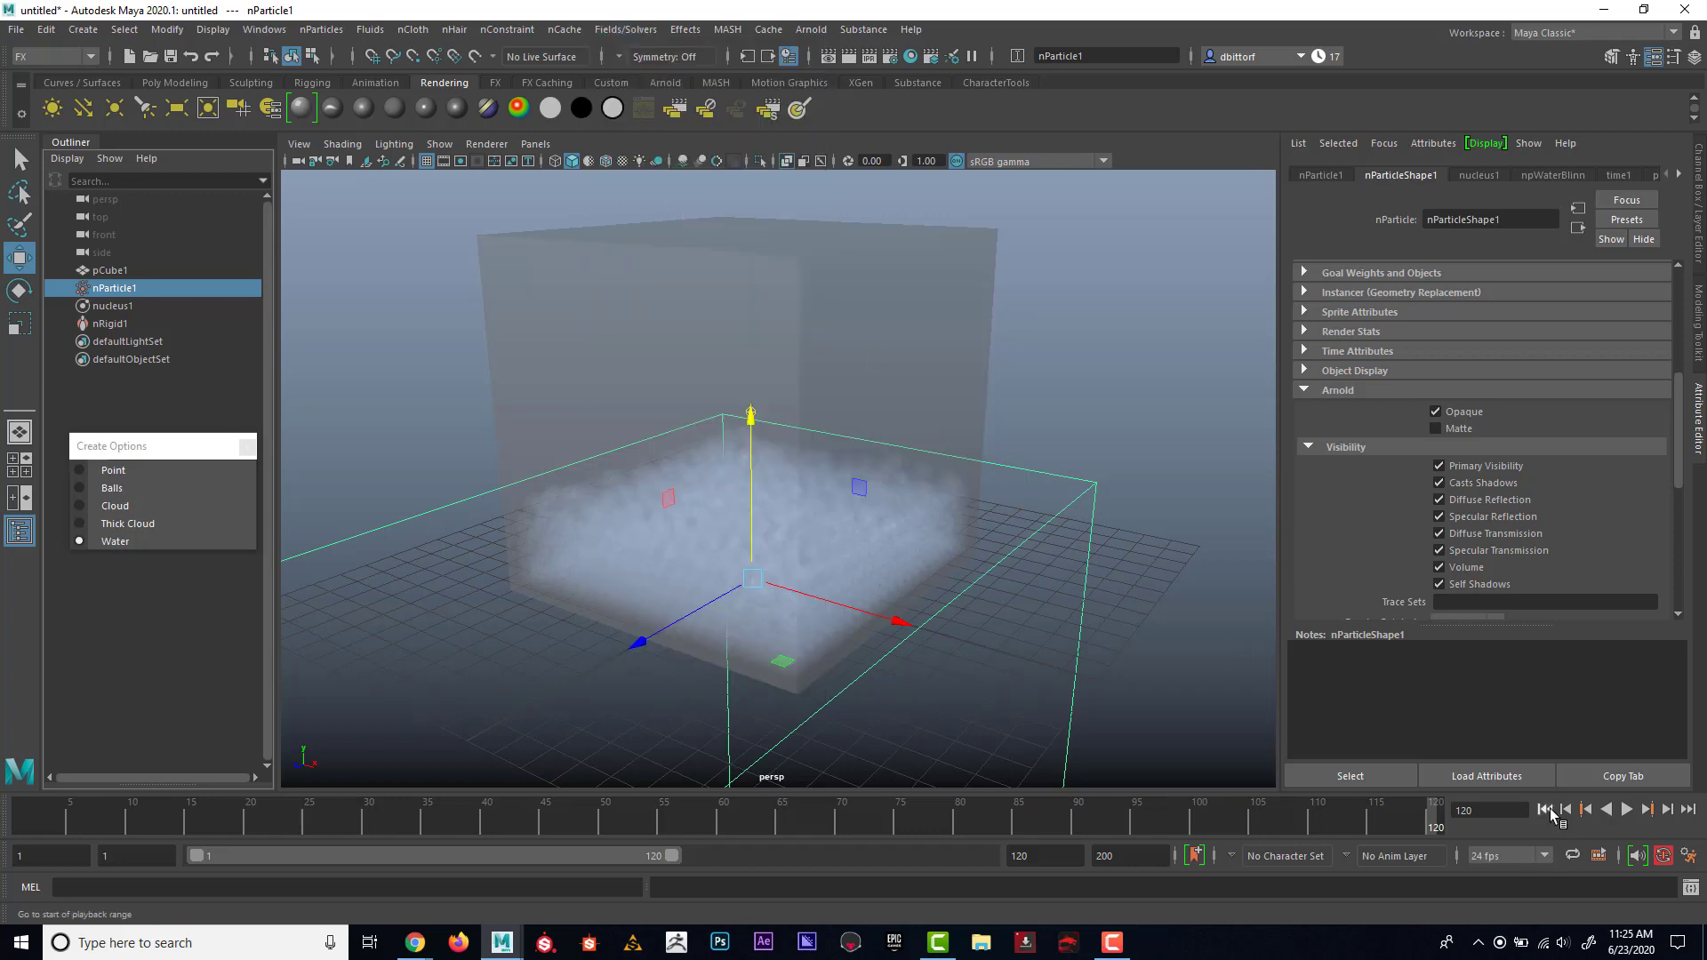
left_click(1129, 391)
left_click_drag(1105, 392, 992, 368, "alt")
Briefly select the cube's front face, then turn X-Ray off so the cube draws opaque
left_click(676, 350)
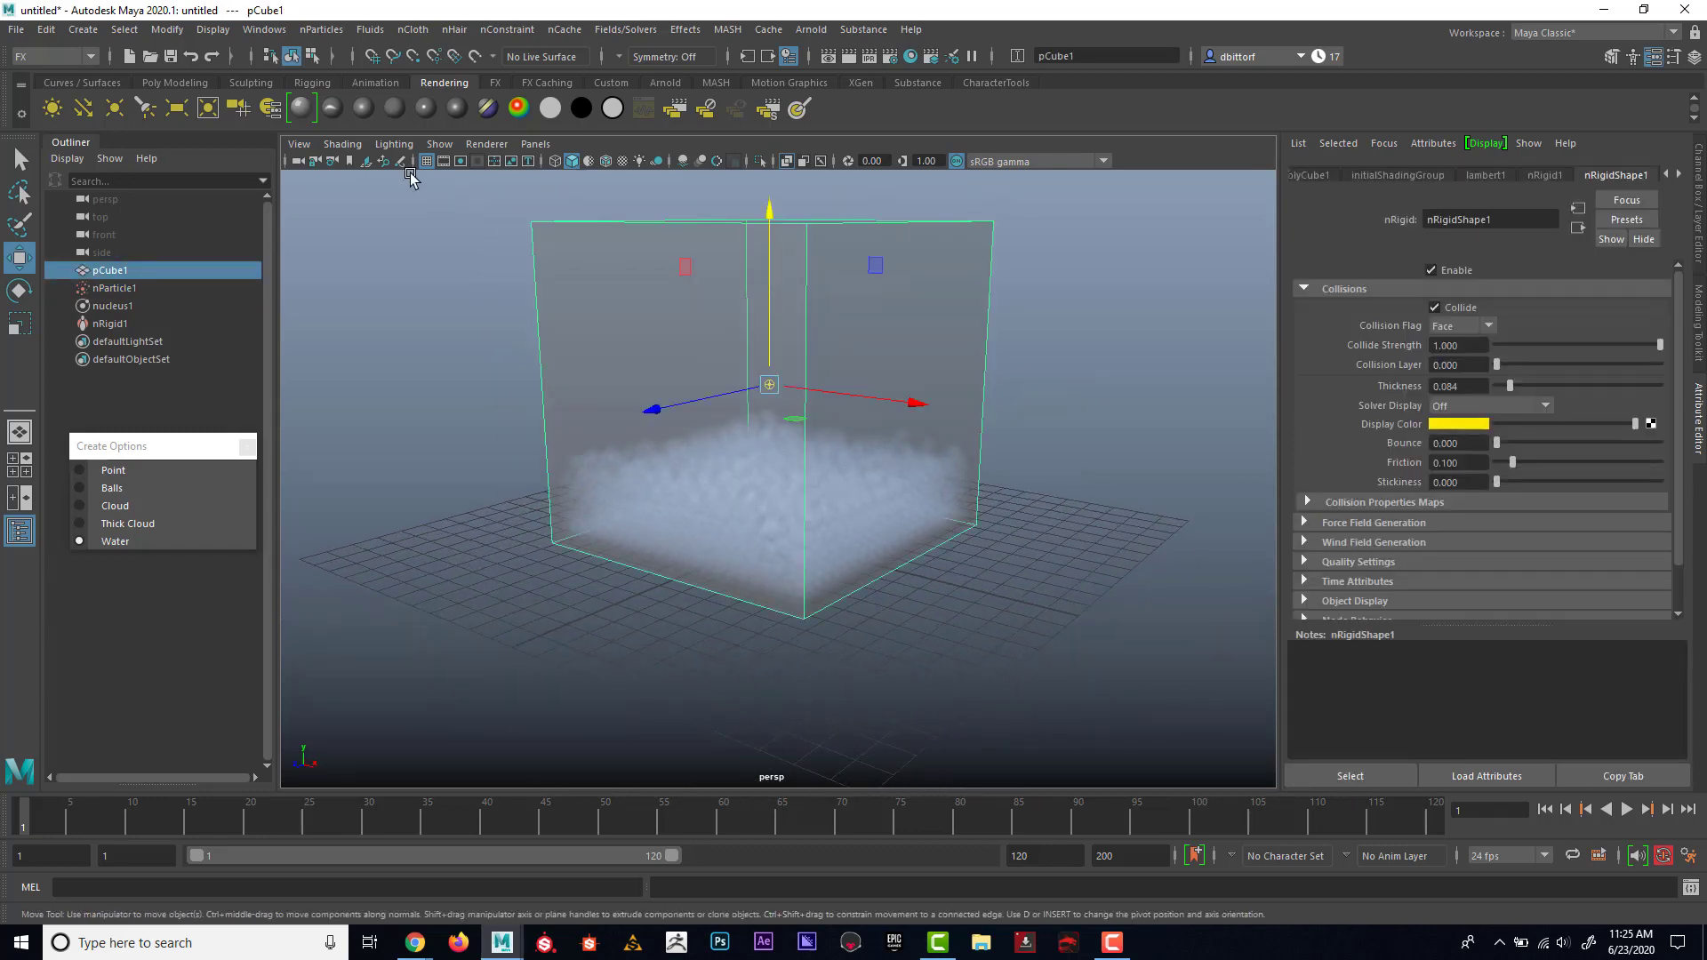
right_click_drag(655, 285, 656, 320)
left_click(654, 320)
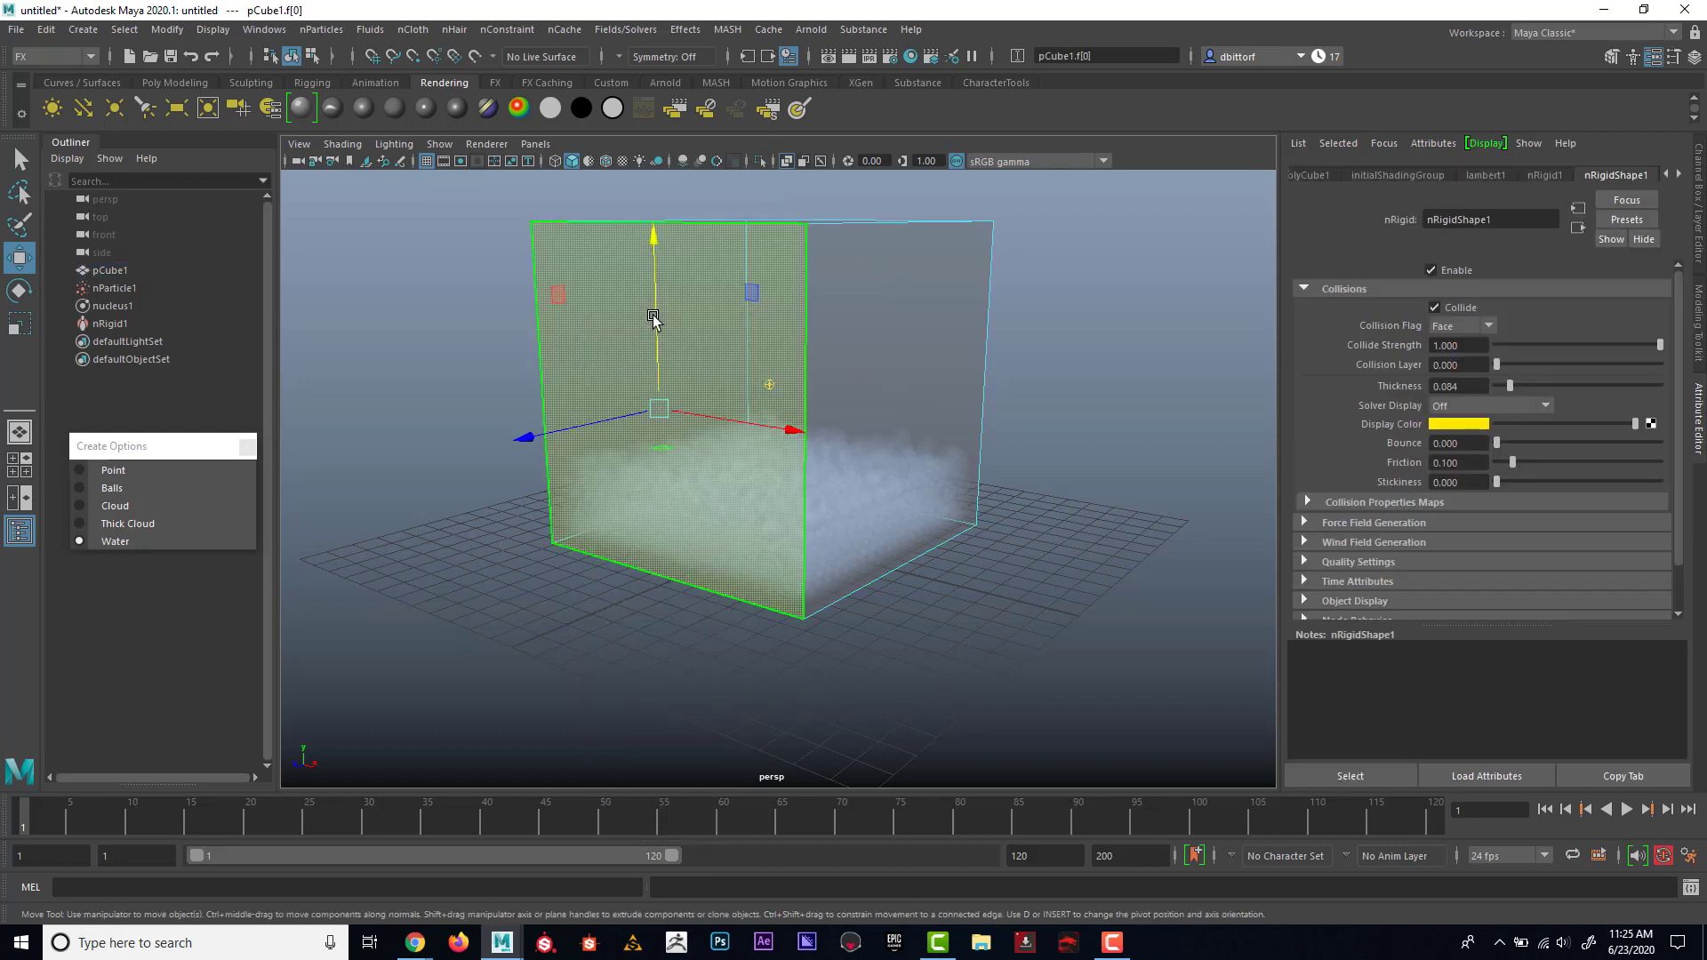
left_click(657, 317, "ctrl")
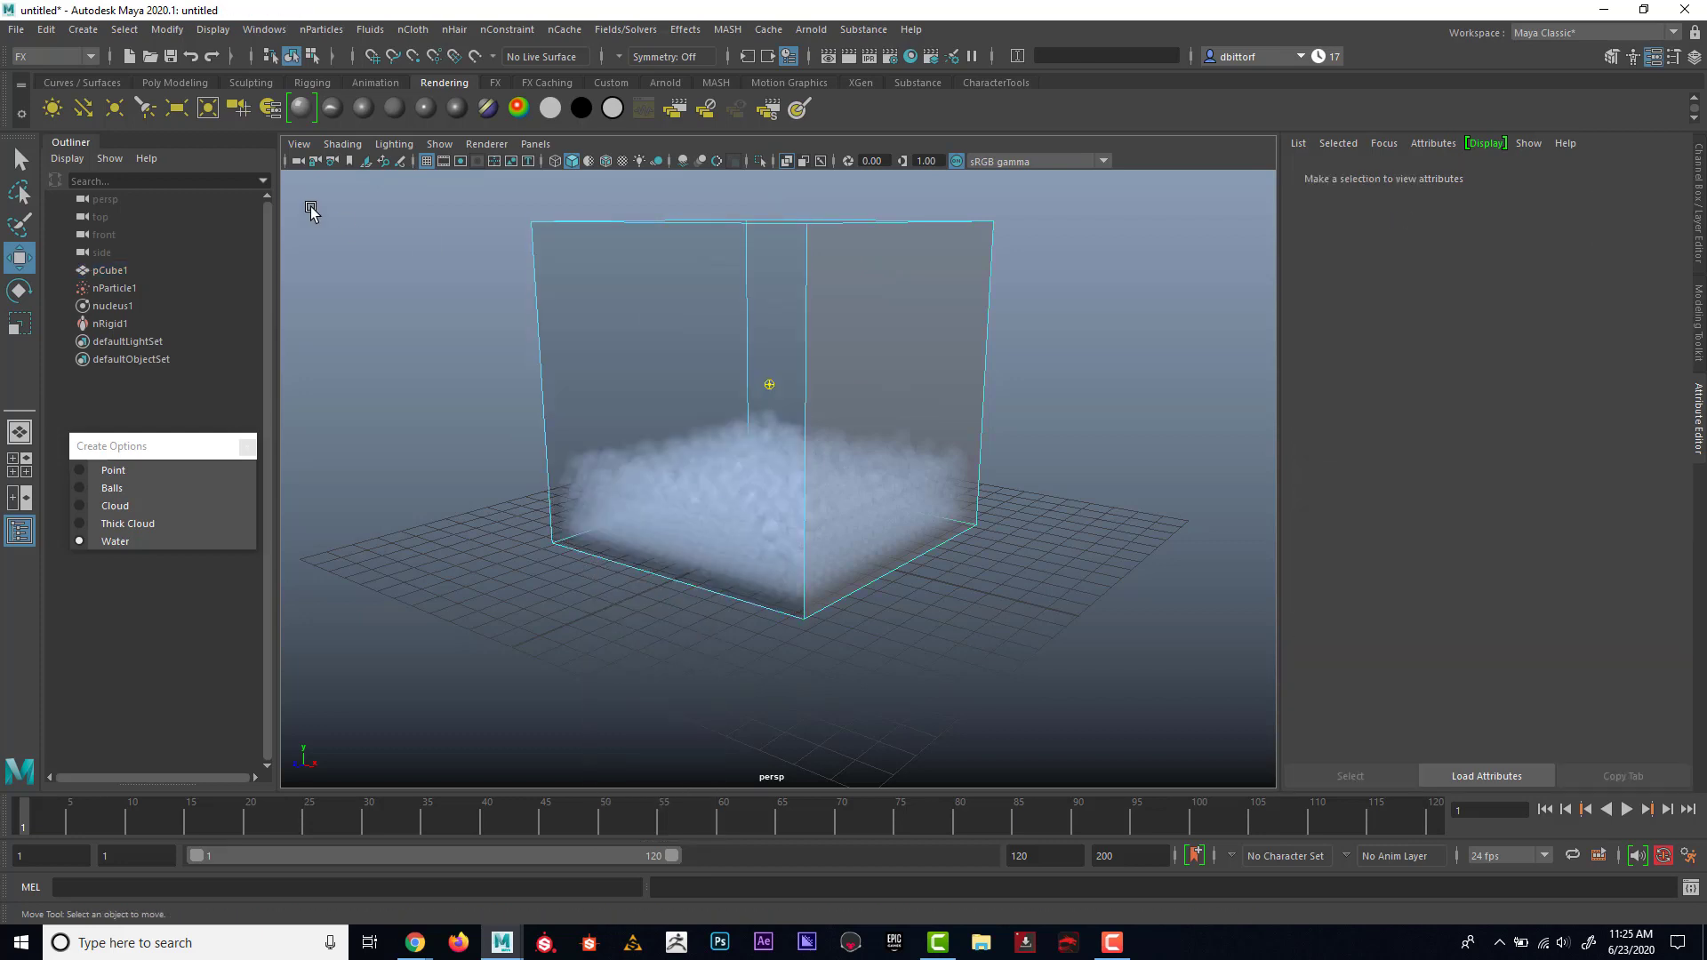
left_click(328, 146)
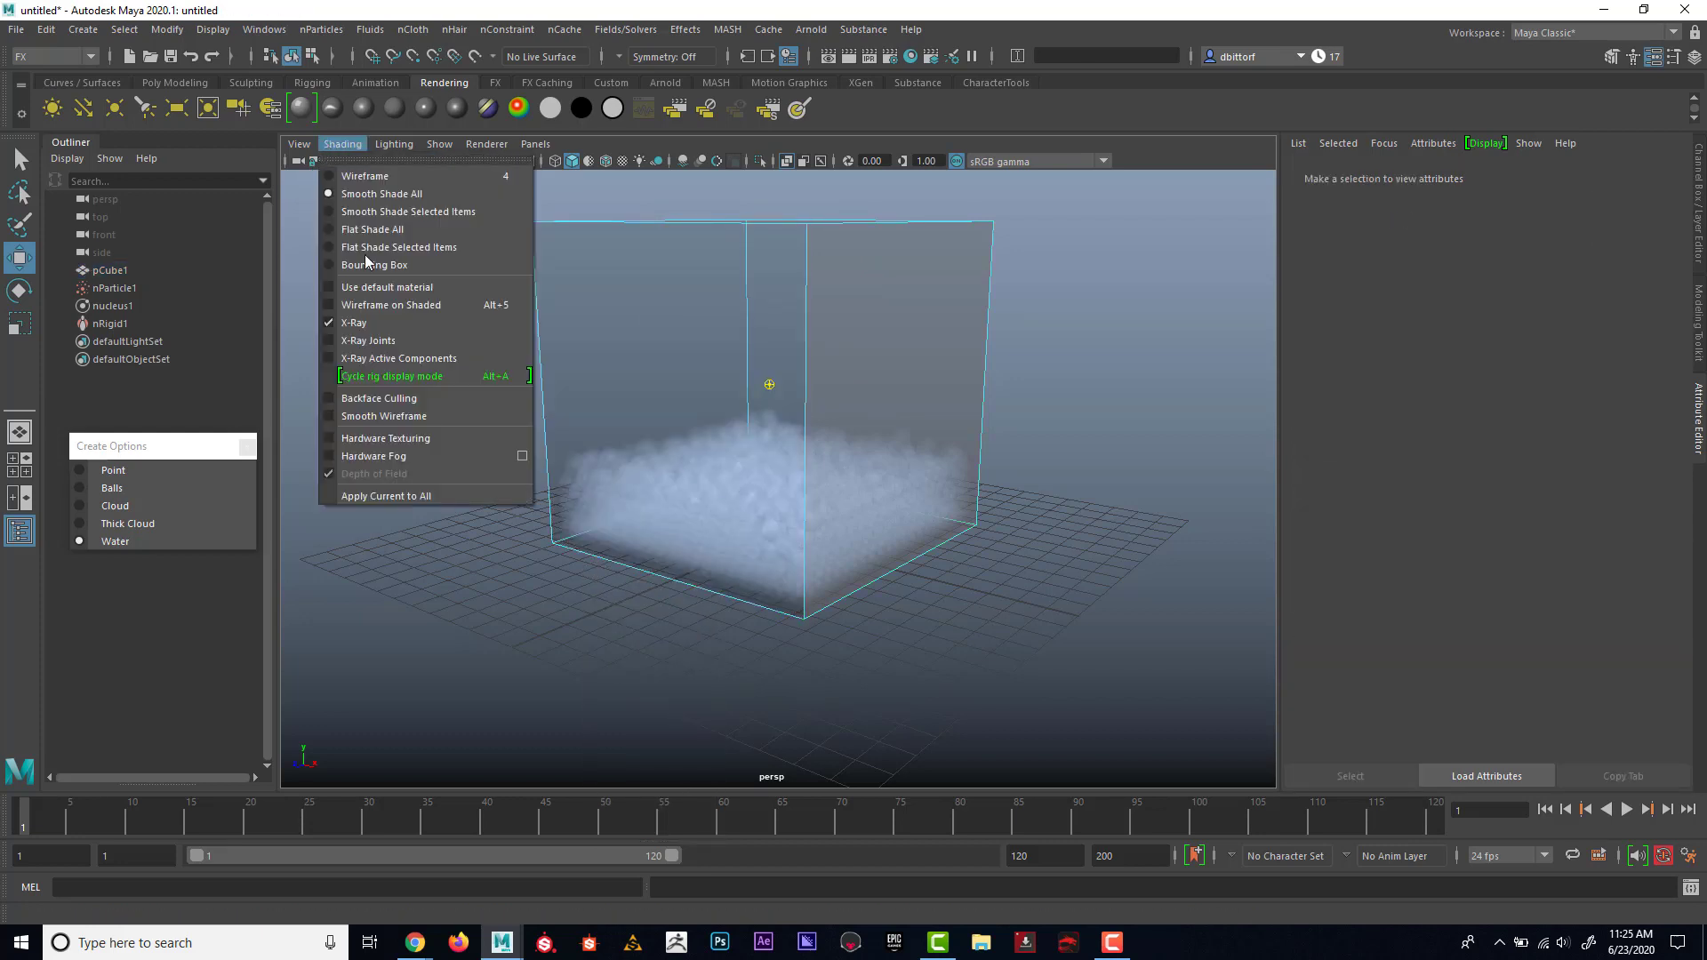
left_click(380, 328)
Orbit and dolly close to the particle balls, then pull back to an angled side view
left_click_drag(425, 575, 601, 563, "alt")
right_click_drag(601, 564, 807, 608, "alt")
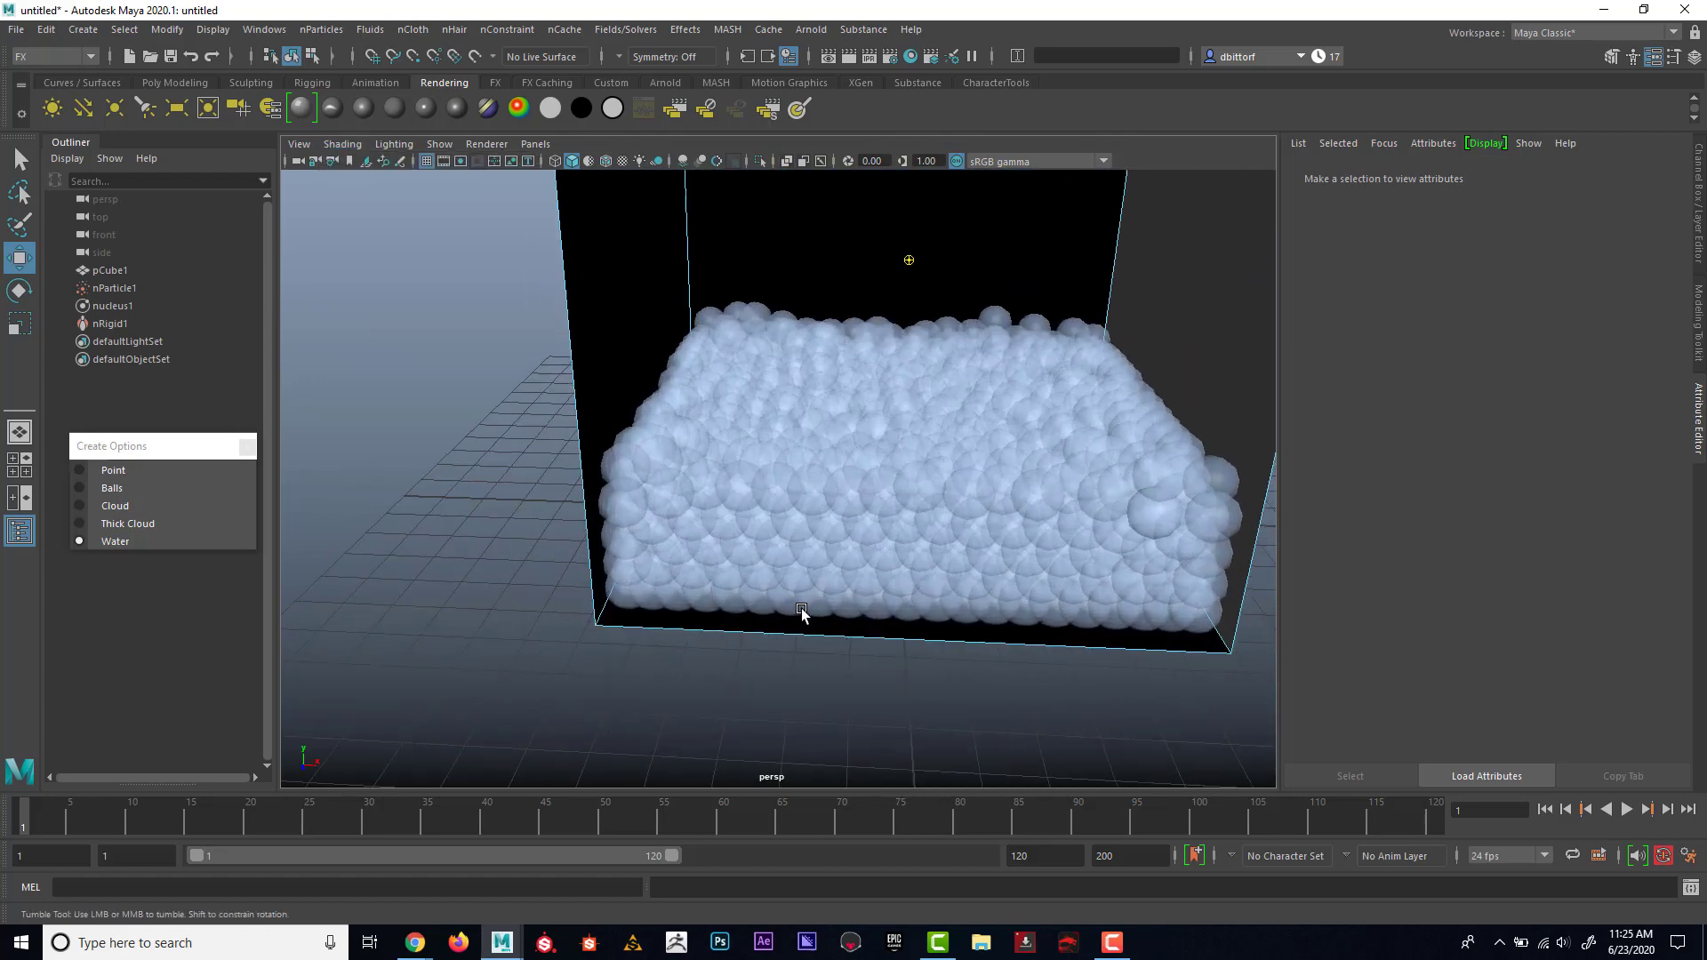
mouse_move(801, 612)
left_mouse_down("alt")
mouse_move(759, 617)
mouse_move(785, 583)
left_mouse_up("alt")
middle_click_drag(785, 583, 731, 566, "alt")
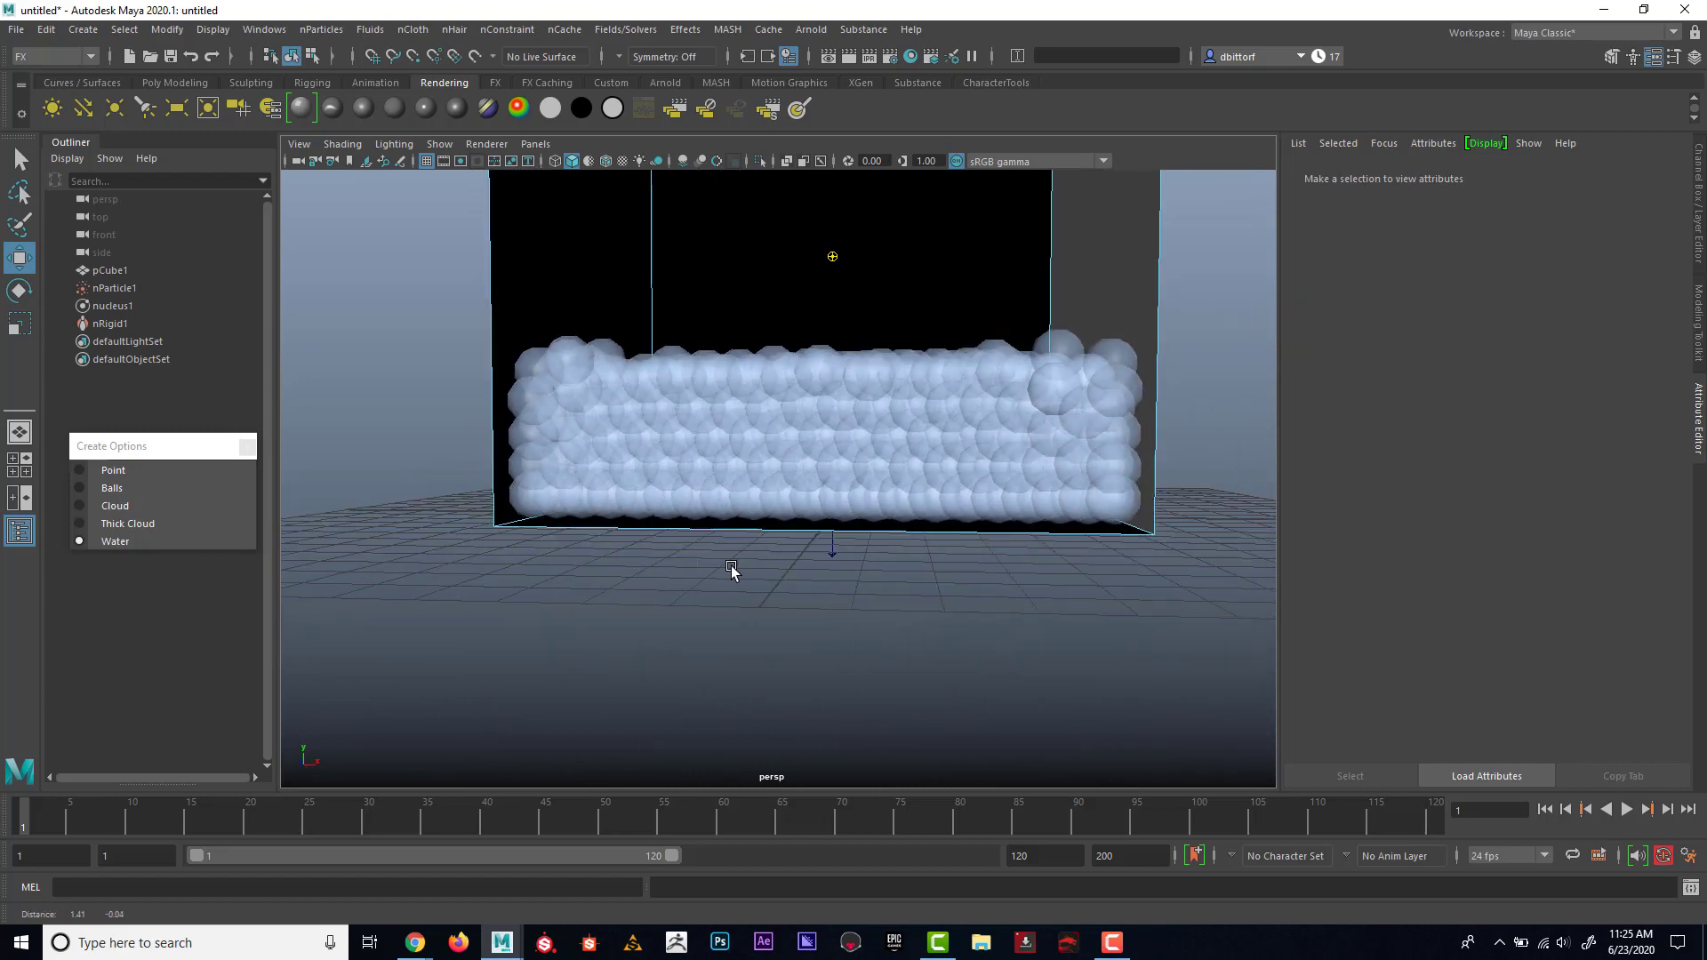
right_click_drag(731, 565, 854, 564, "alt")
left_click_drag(818, 480, 845, 594, "alt")
right_click_drag(841, 629, 785, 563, "alt")
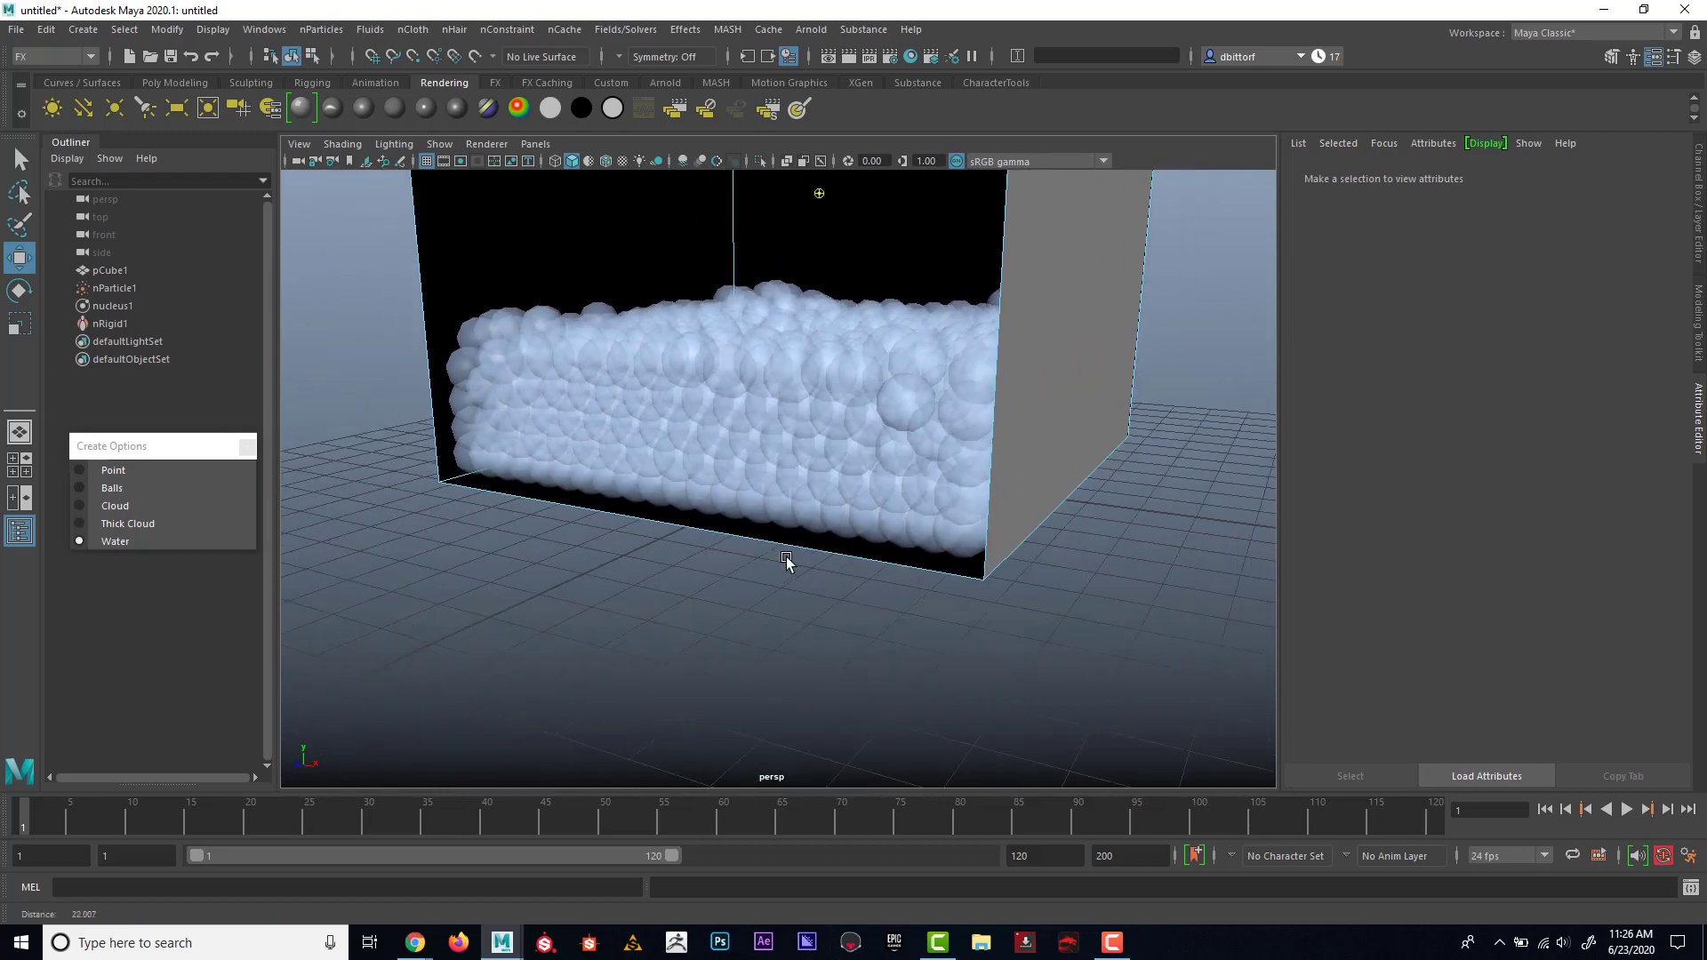
left_click_drag(785, 564, 711, 569, "alt")
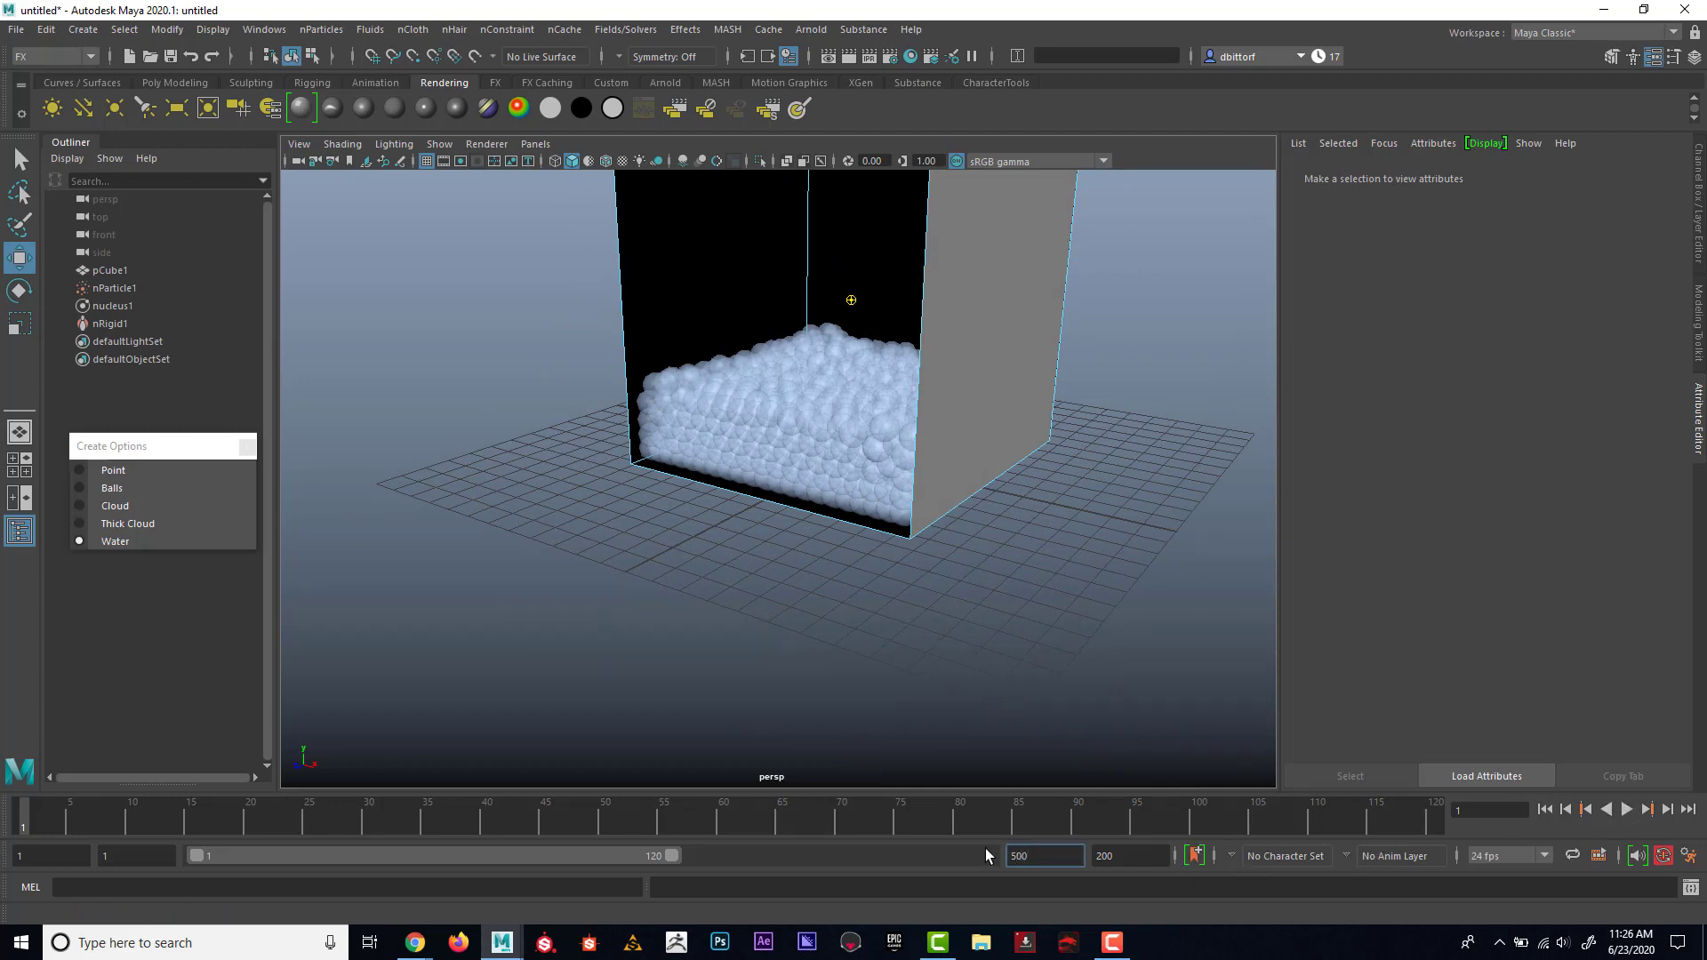
Set the playback end time to 500 and test-play the simulation from frame 1
key("Return")
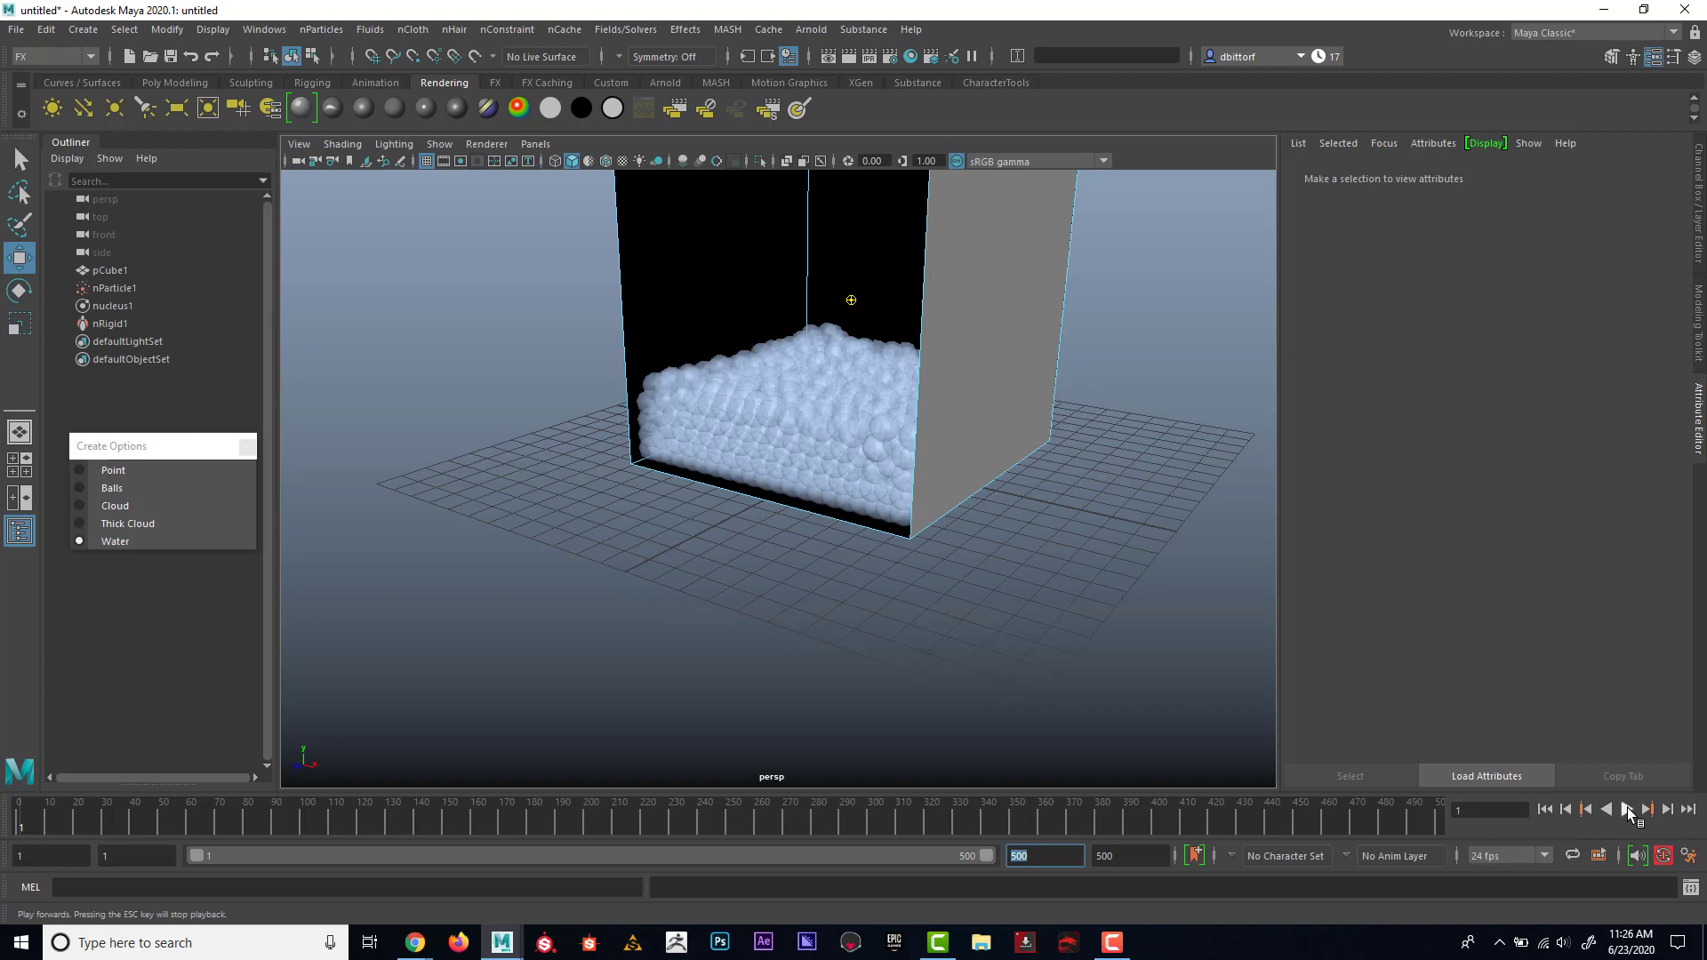
left_click(1627, 809)
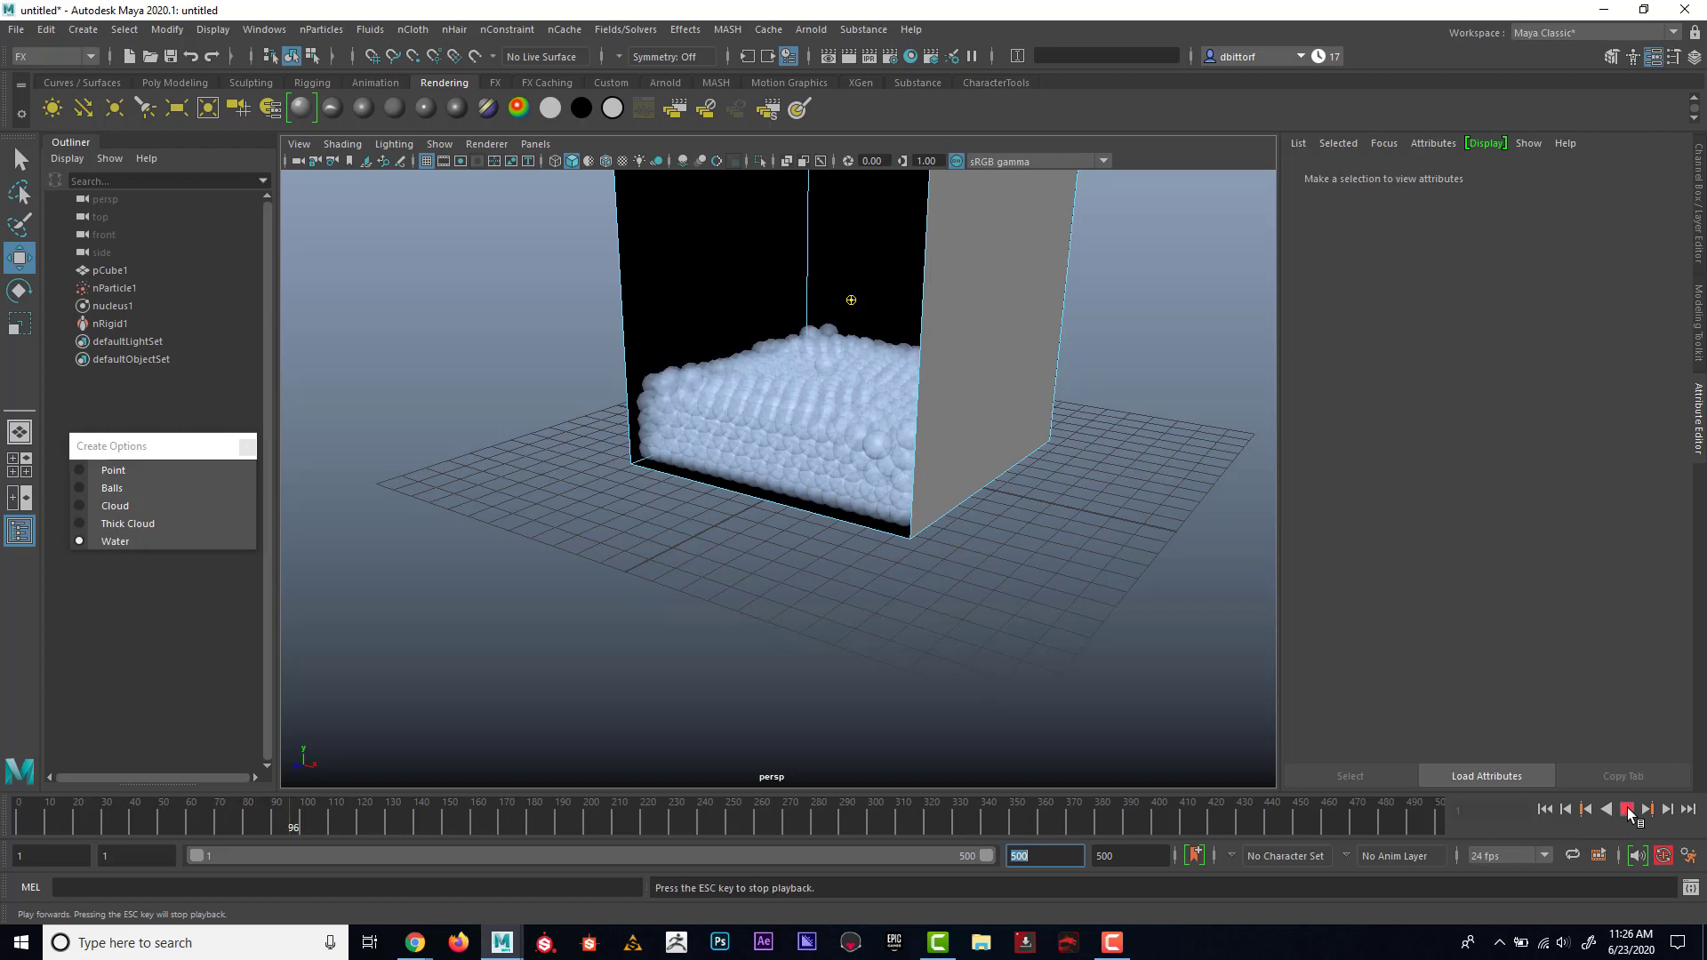
left_click(1627, 808)
left_click(1544, 809)
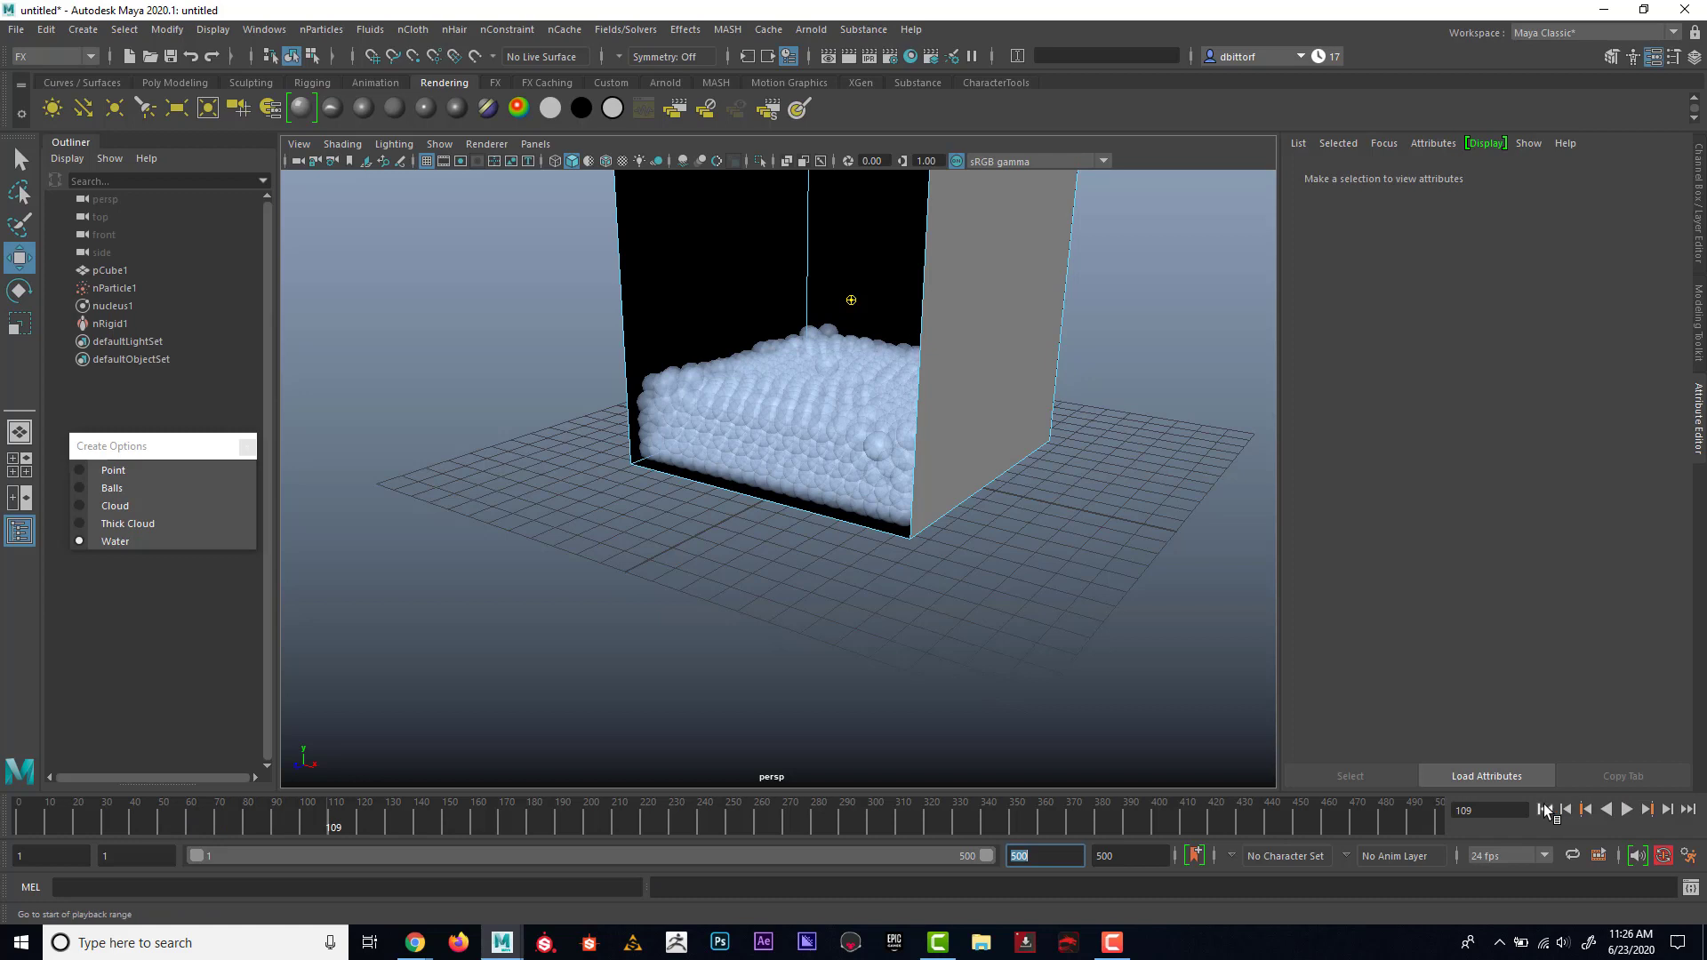
Select the cube in Object Mode and tilt it forward around X with the Rotate tool
left_click(1010, 362)
right_click_drag(1010, 362, 1040, 338)
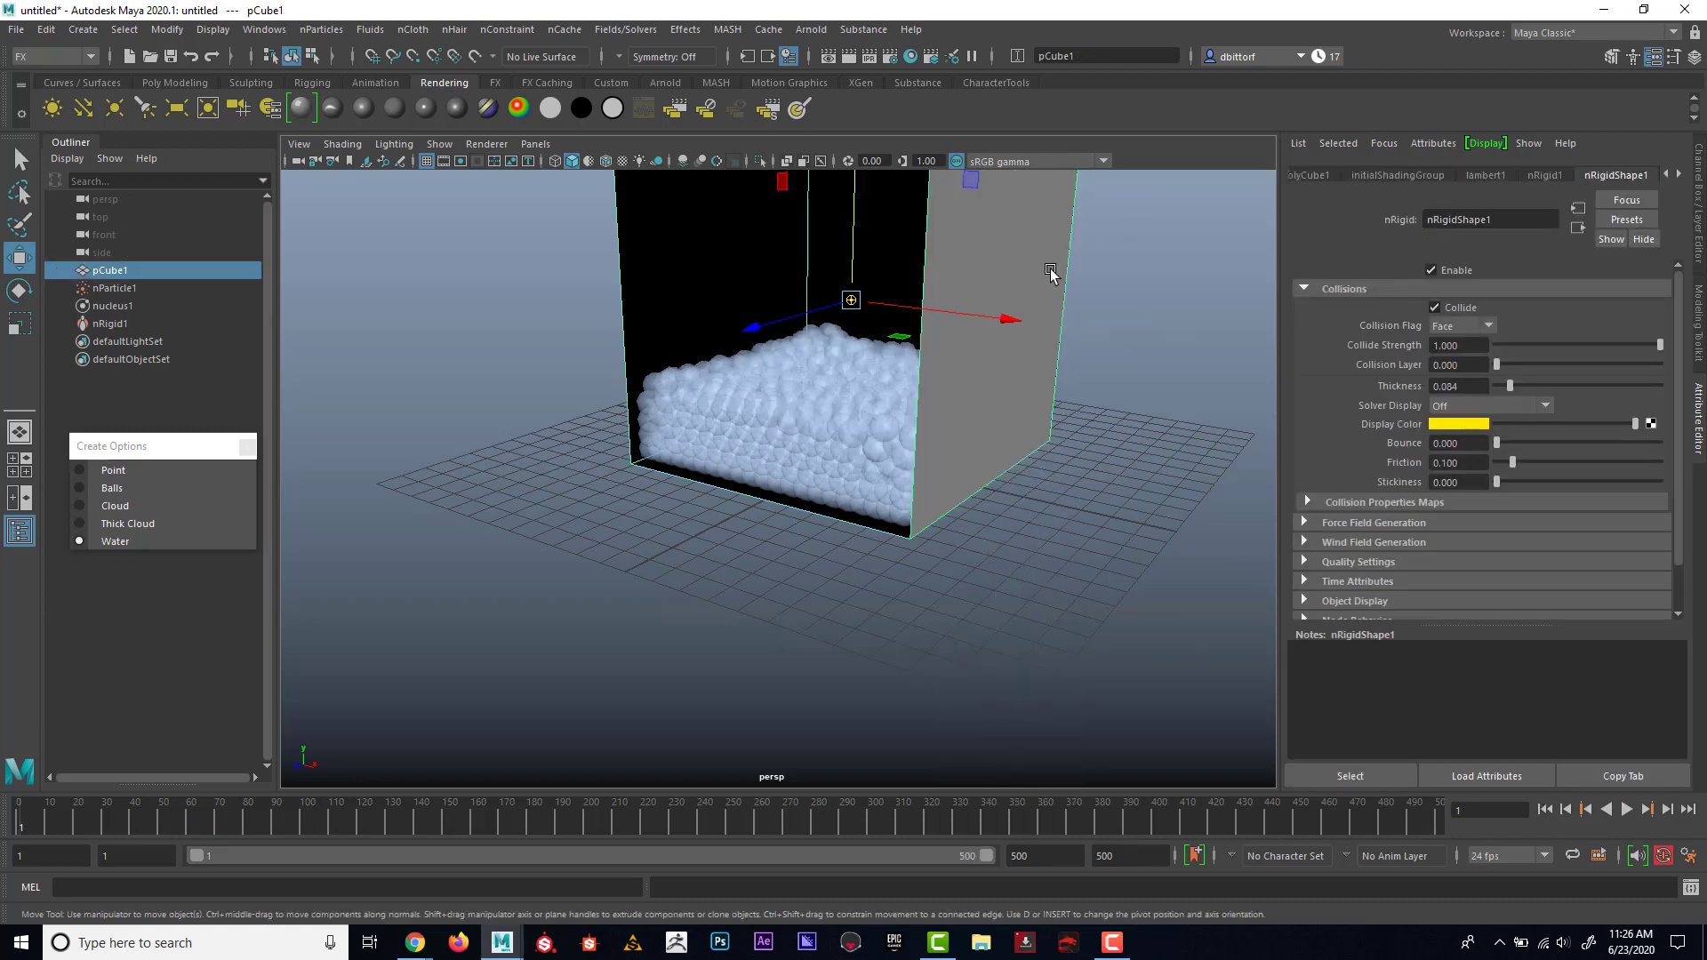
left_click(18, 290)
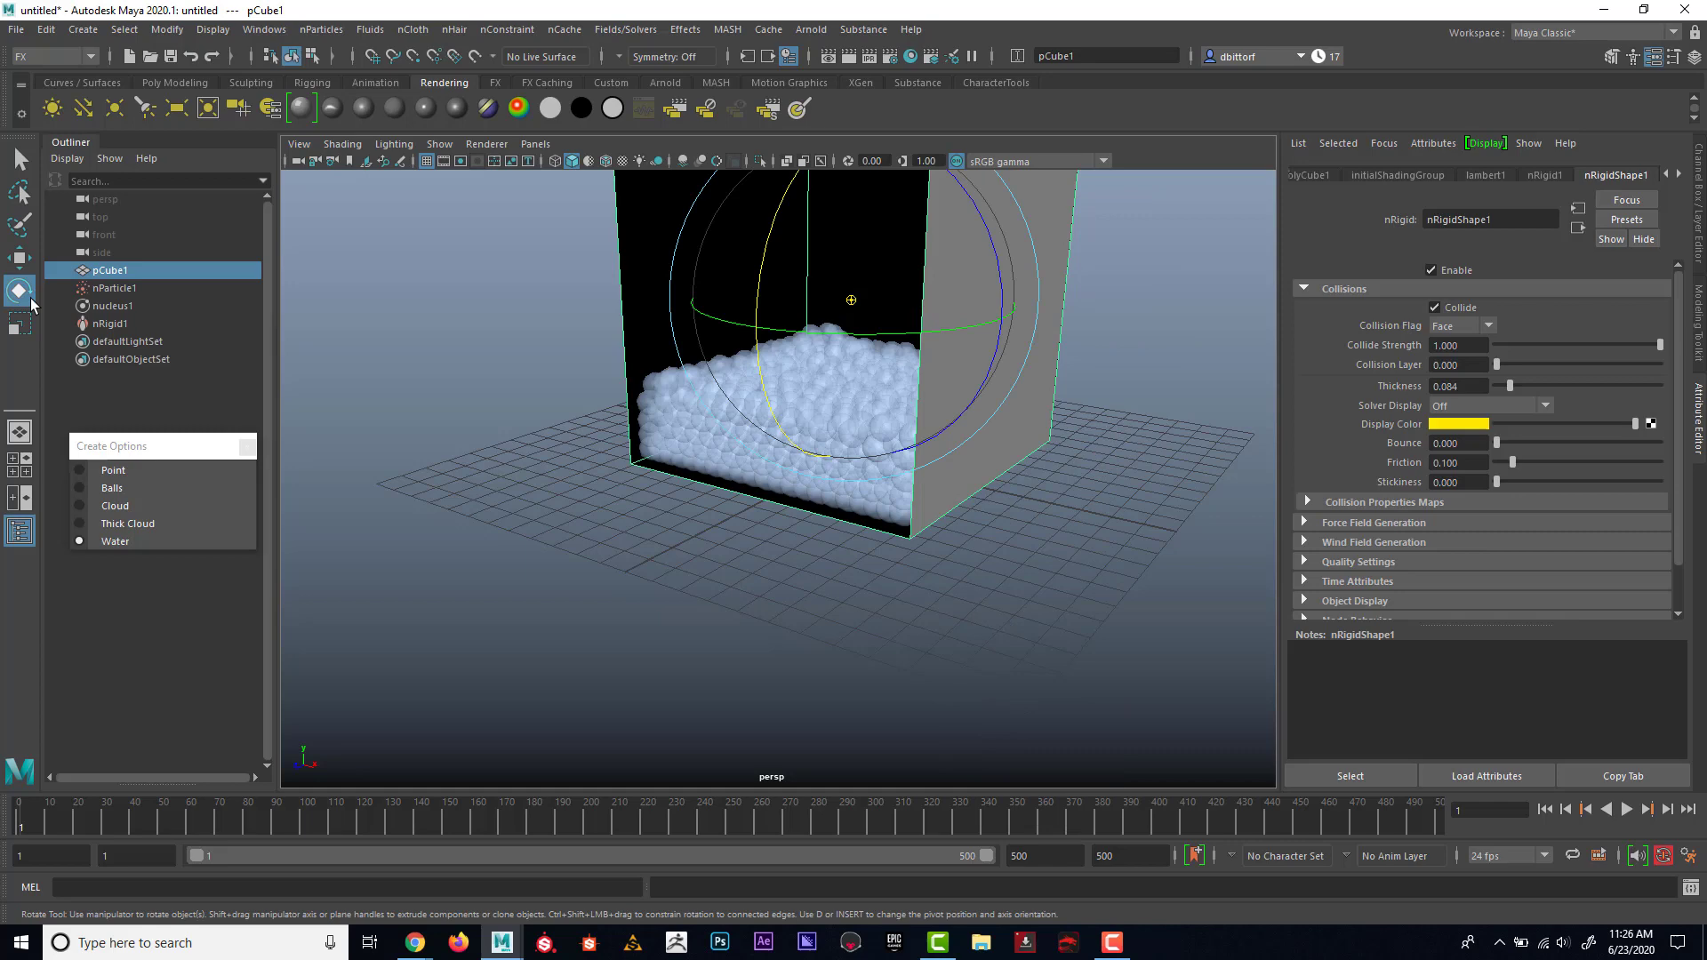
left_click_drag(775, 224, 775, 258)
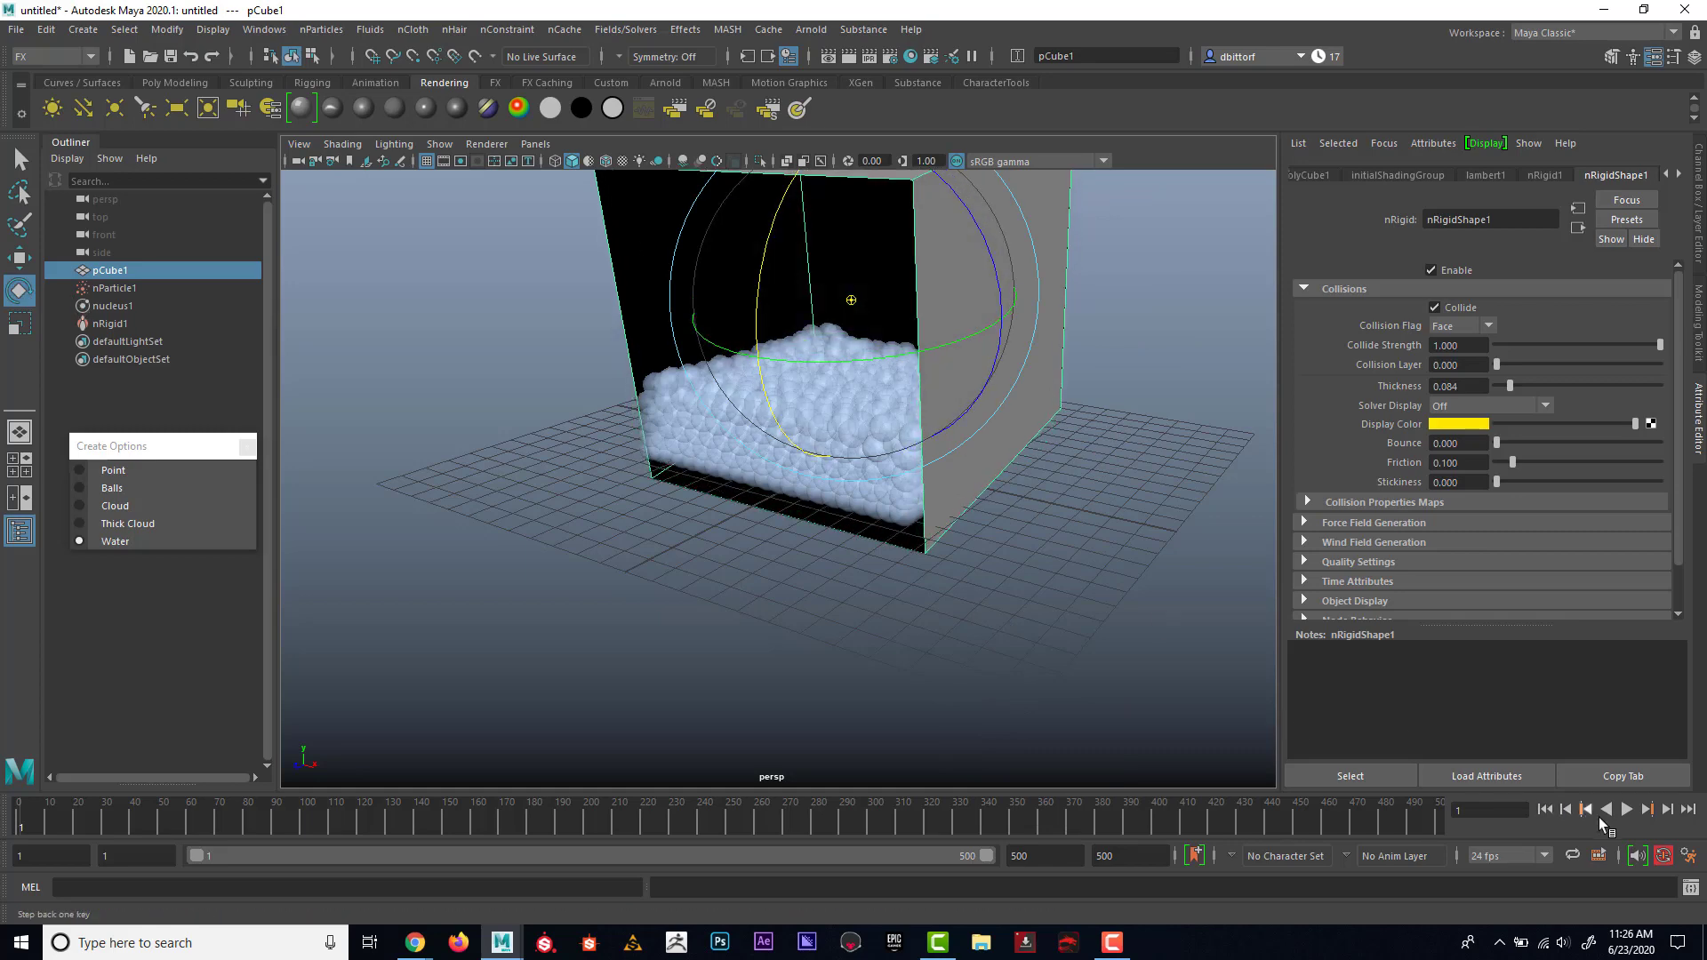
Replay the pour with the grid hidden, stopping at frame 77
left_click(1626, 809)
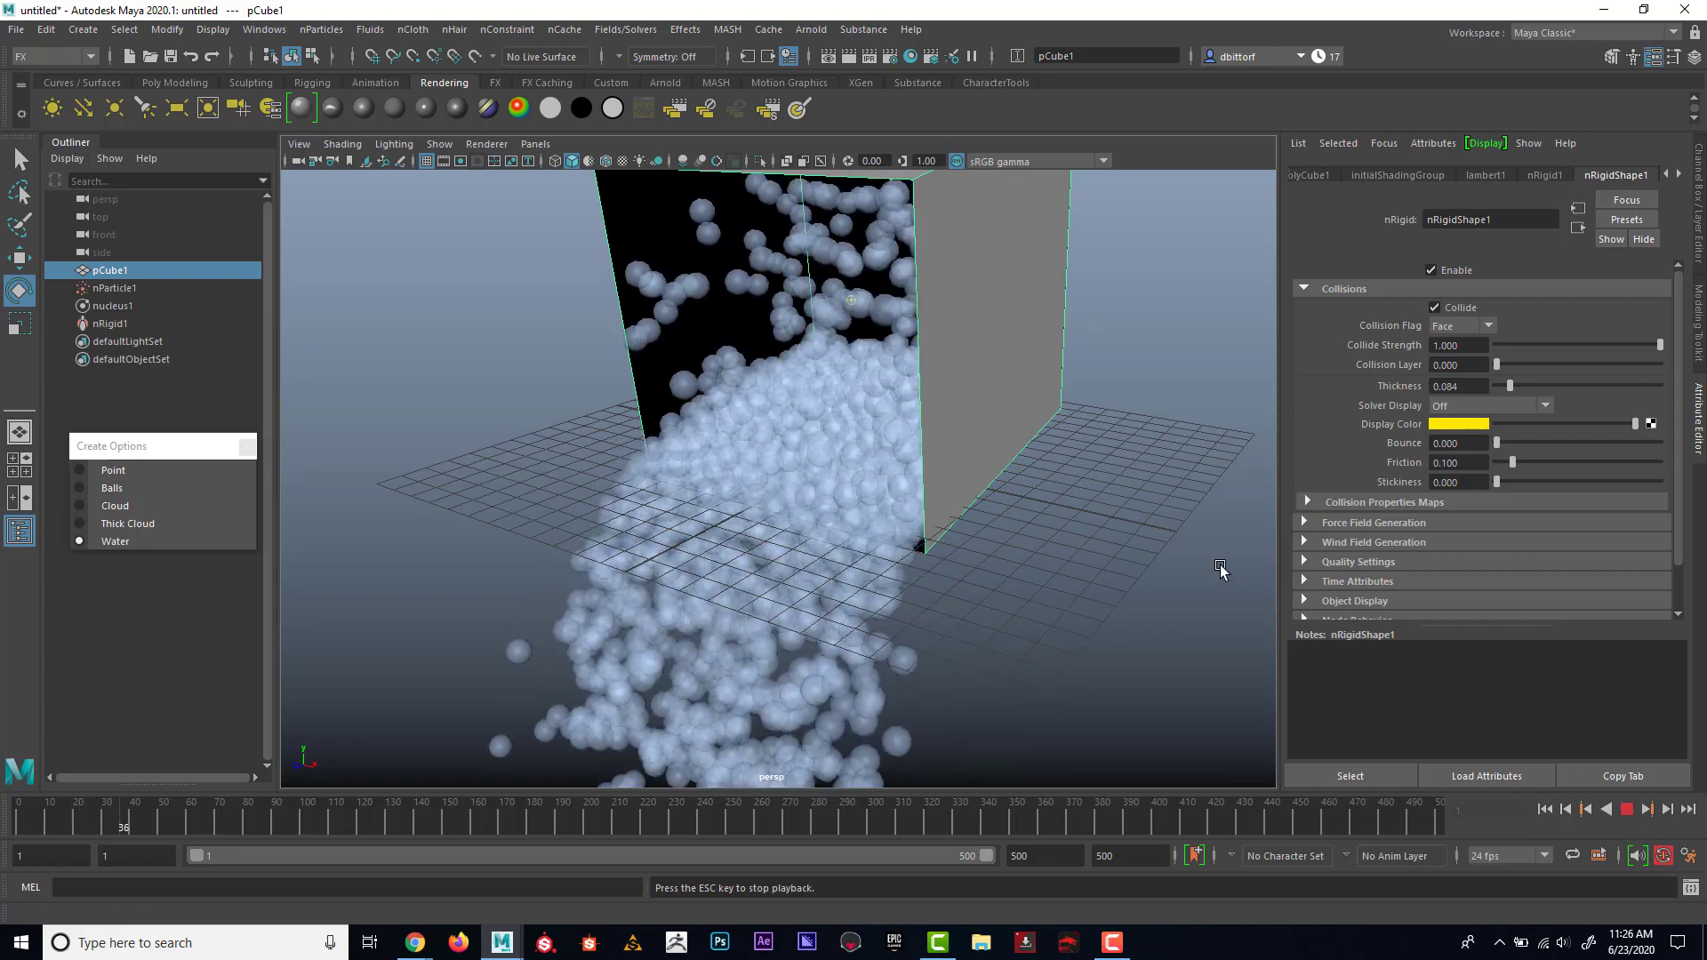
left_click_drag(1219, 569, 1096, 494, "alt")
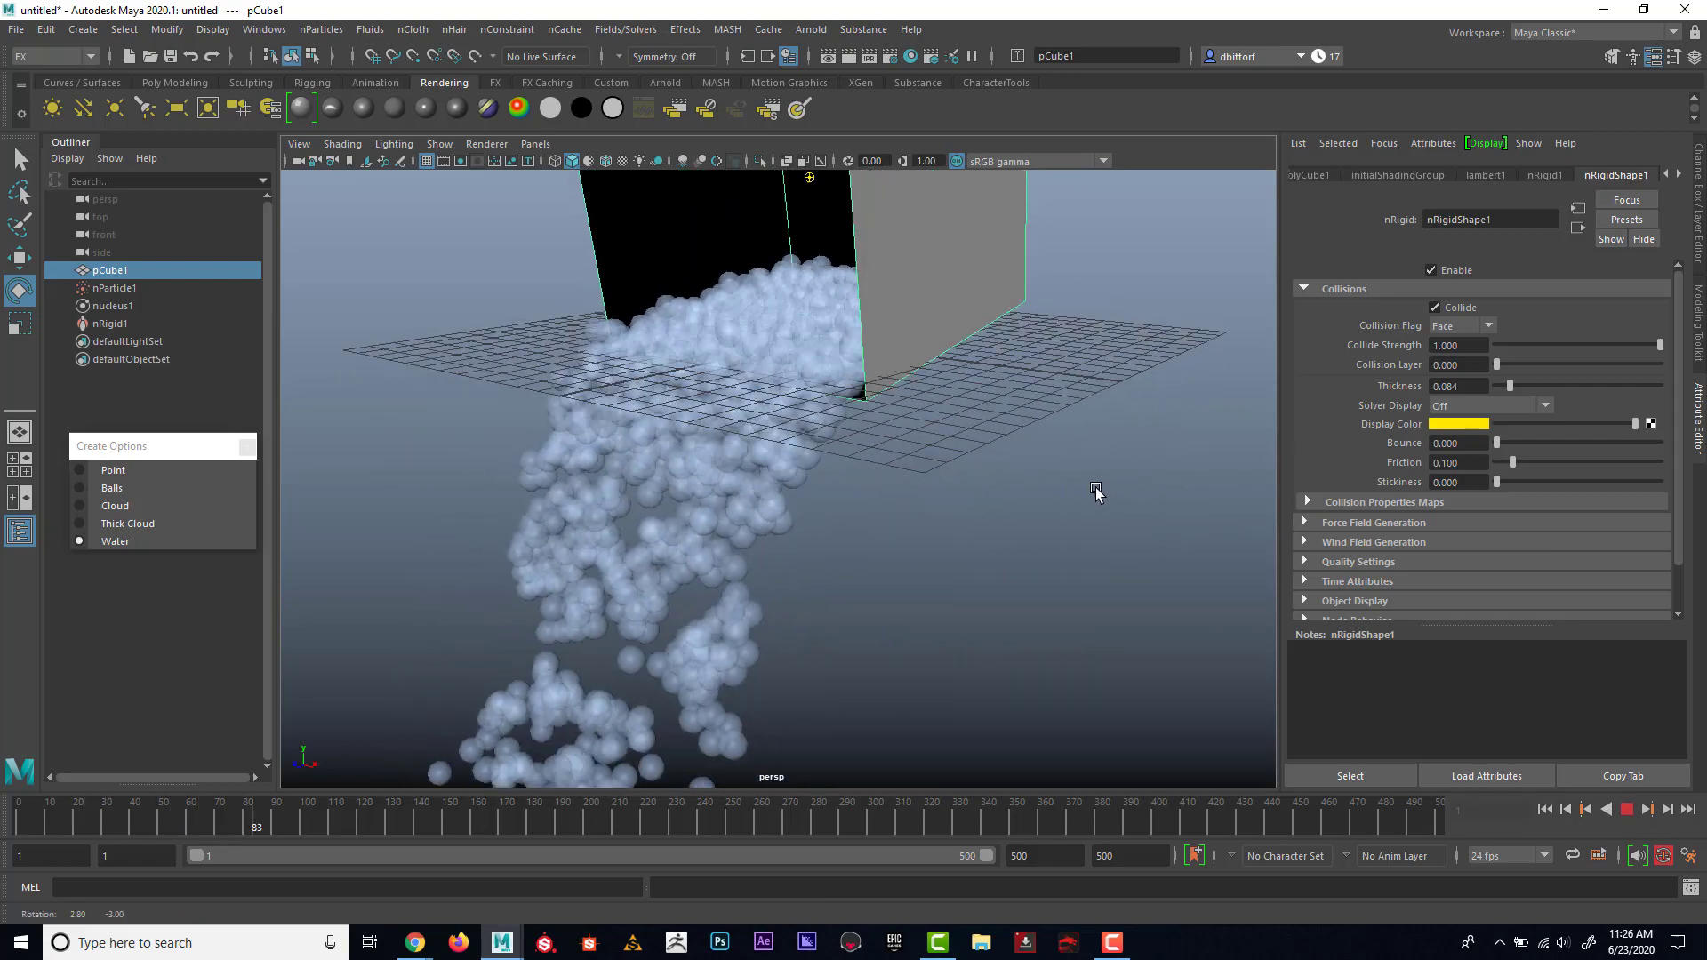
left_click(427, 161)
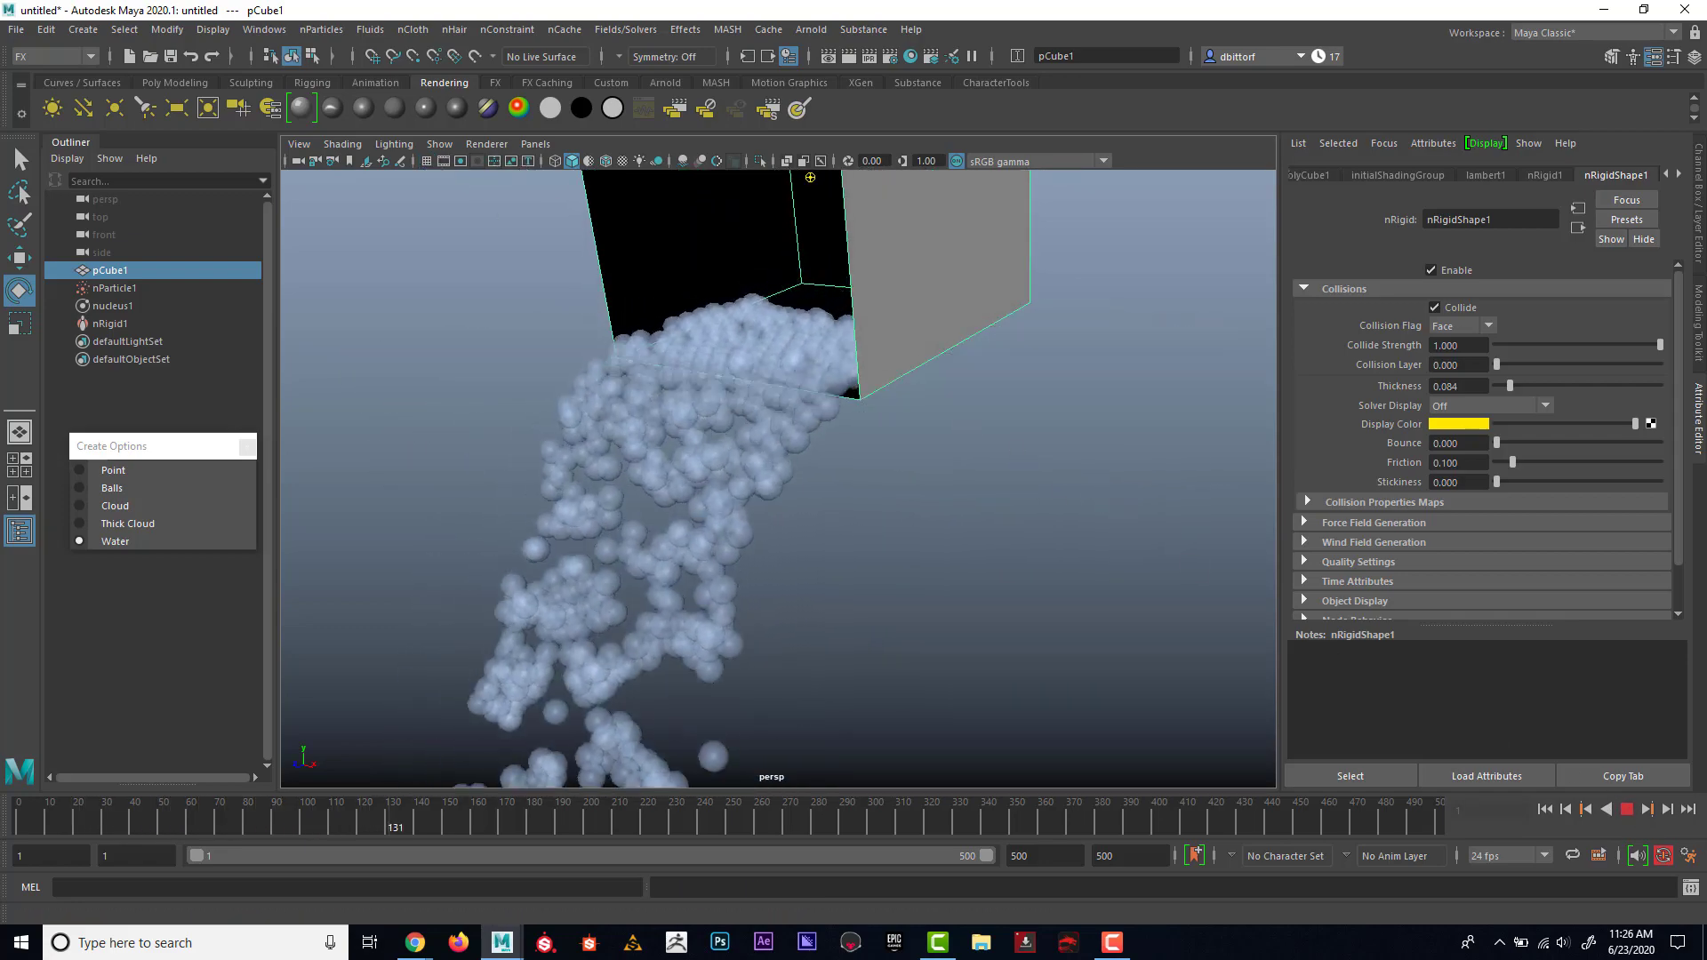
left_click(1626, 809)
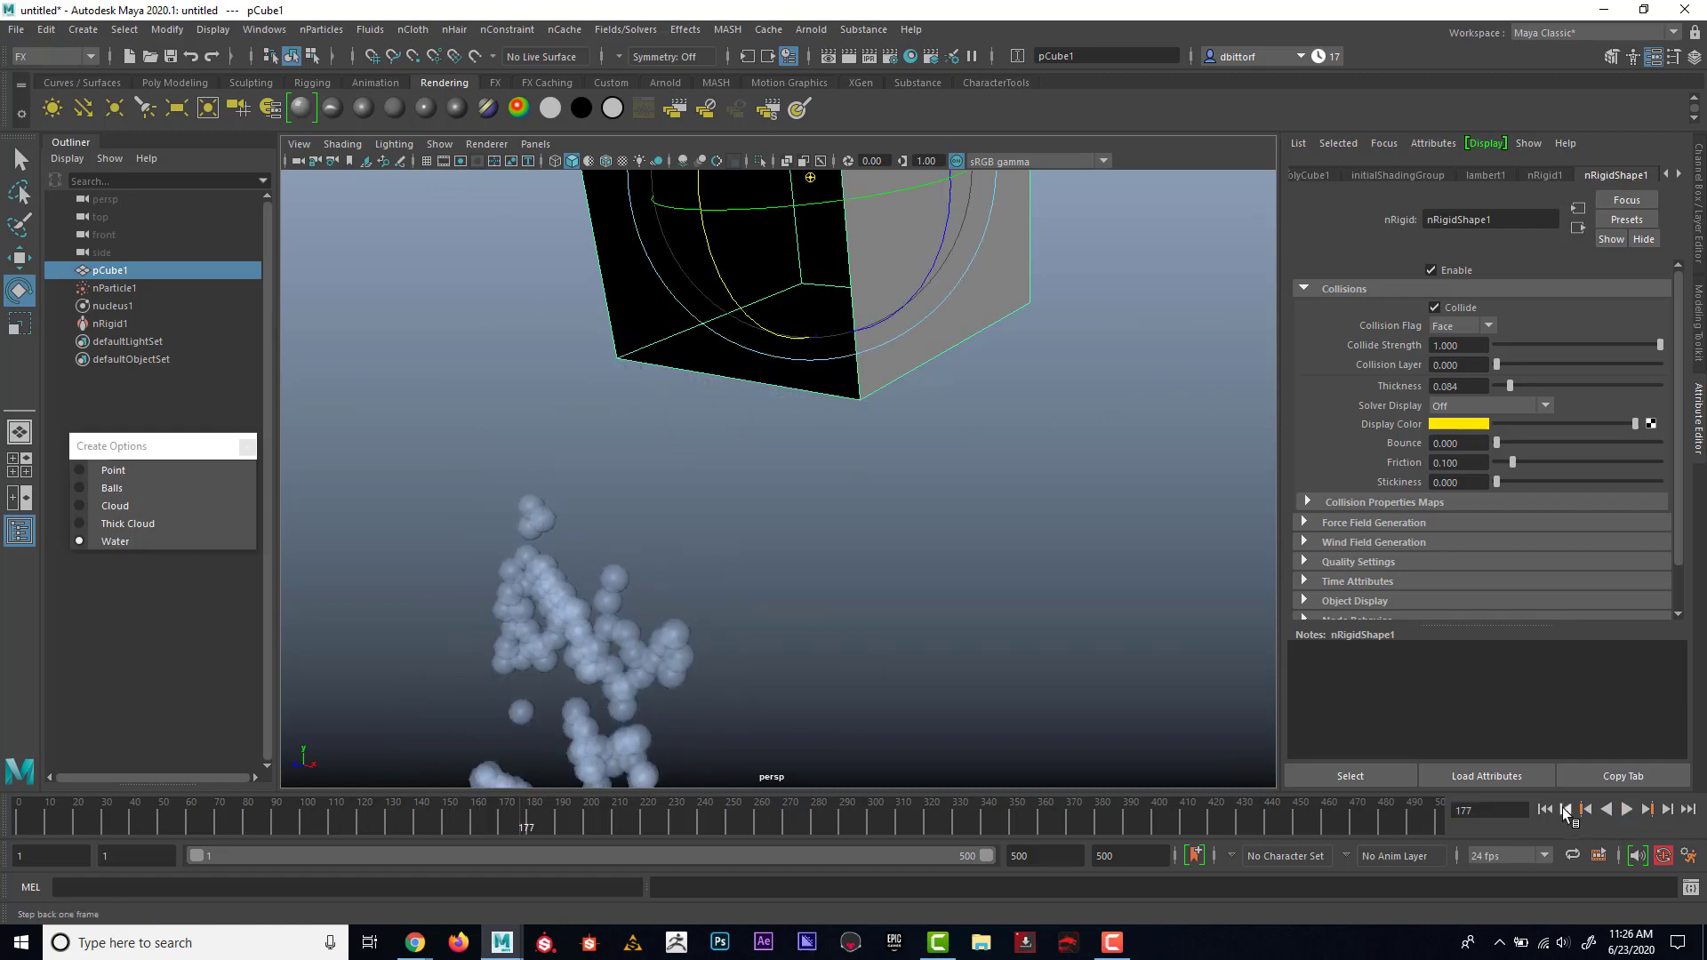
left_click(1545, 809)
left_click(1625, 808)
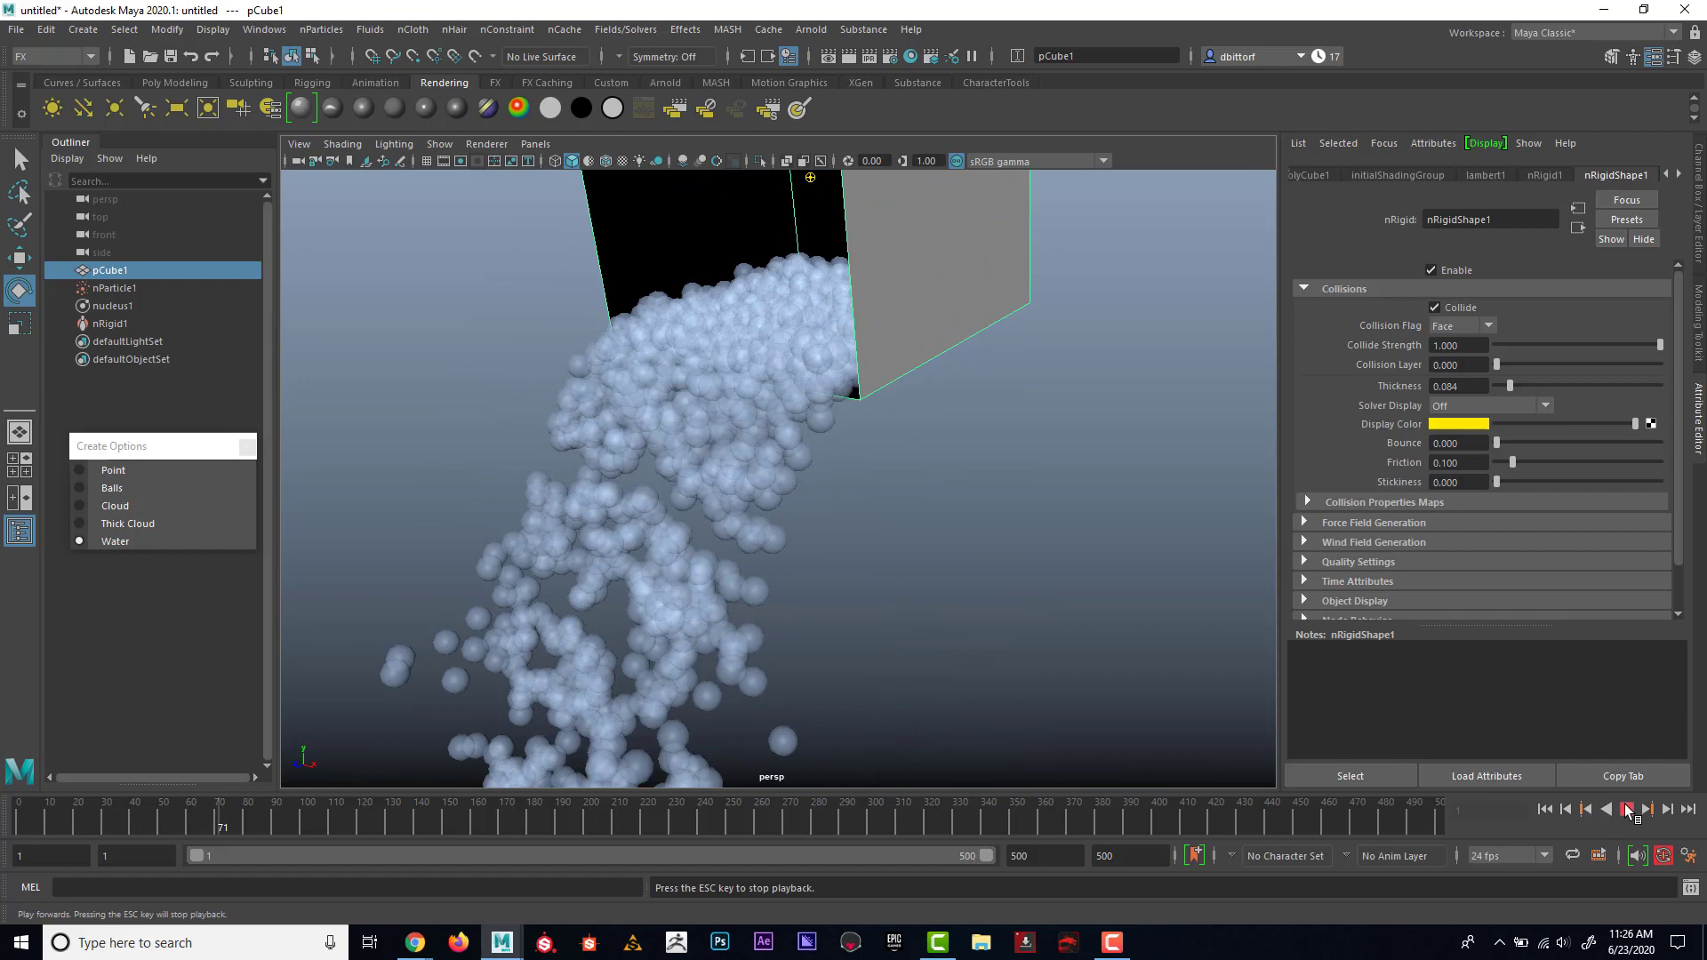
left_click(1626, 809)
scroll(960, 533, "up", 3)
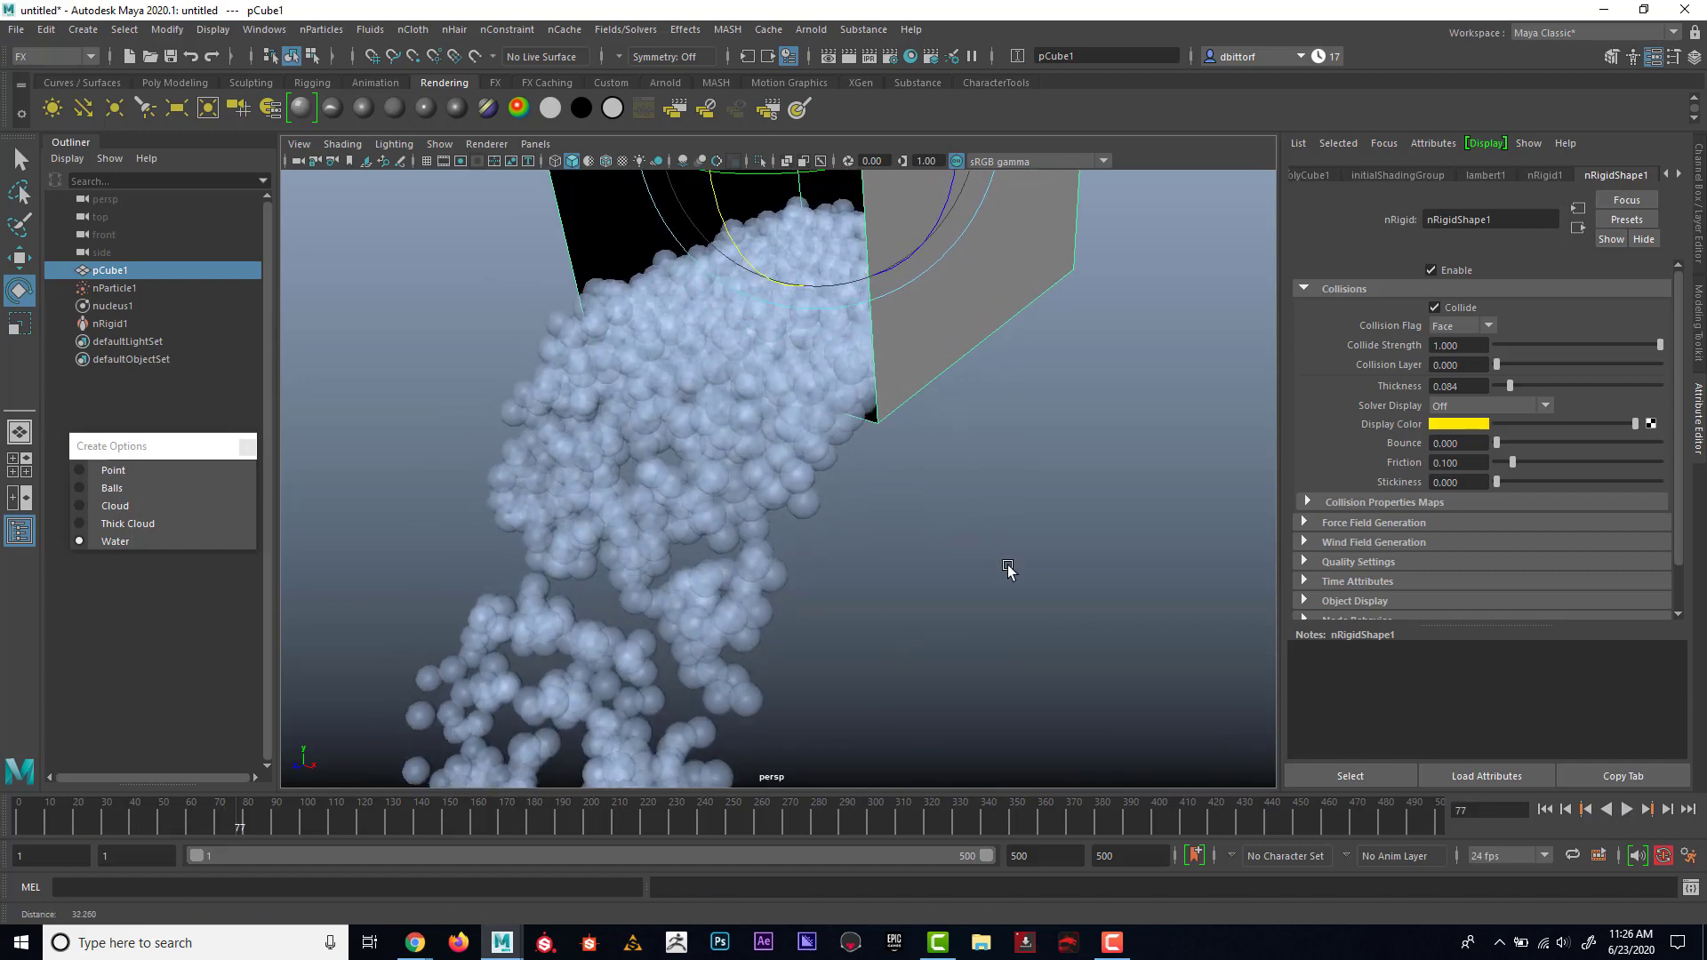
left_click_drag(1007, 569, 840, 471, "alt")
Move the camera closer and render frame 77 in the Arnold RenderView
right_click_drag(754, 396, 766, 407, "alt")
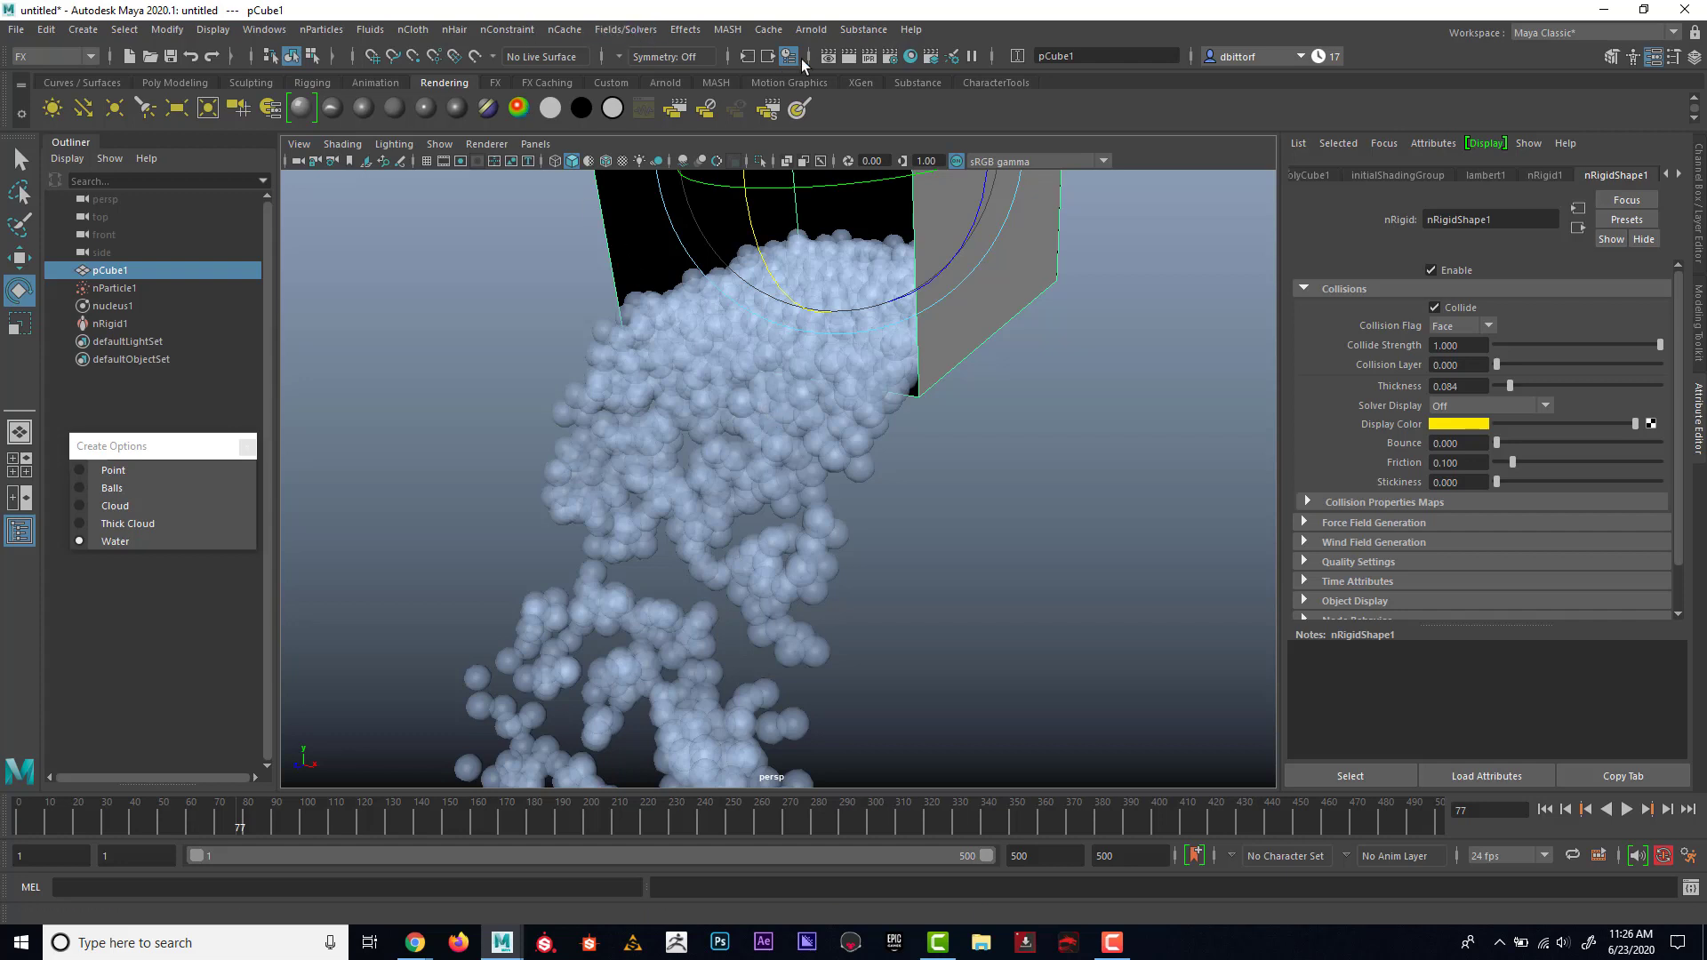
left_click(810, 29)
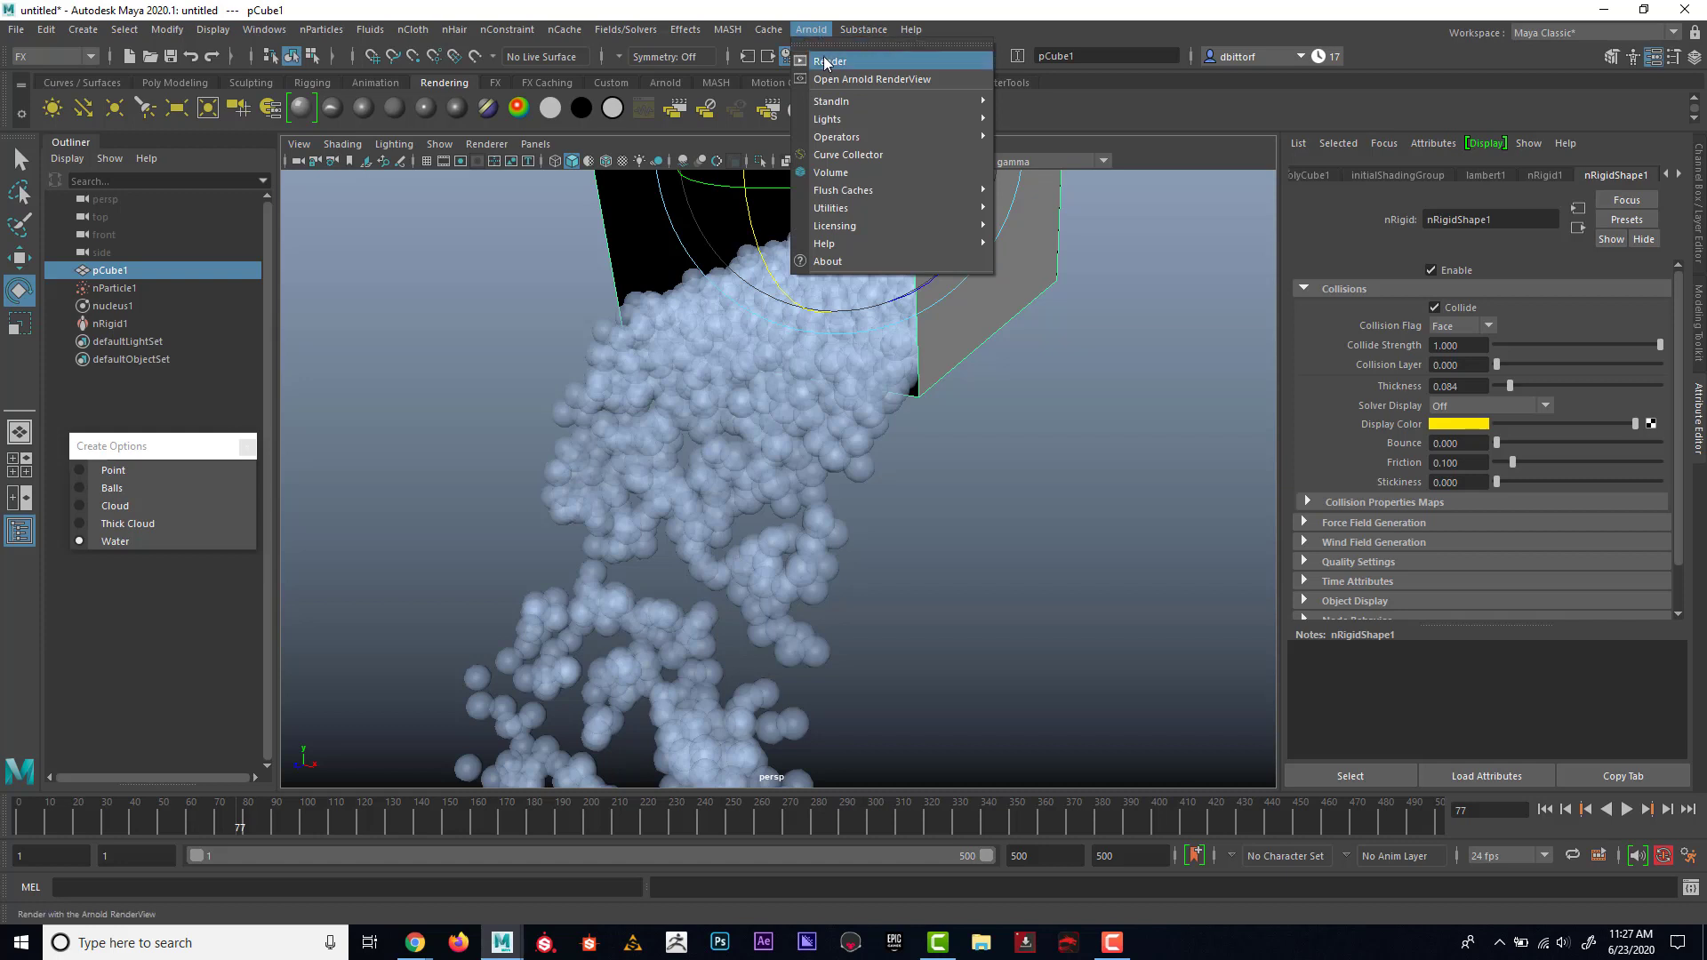
left_click(825, 62)
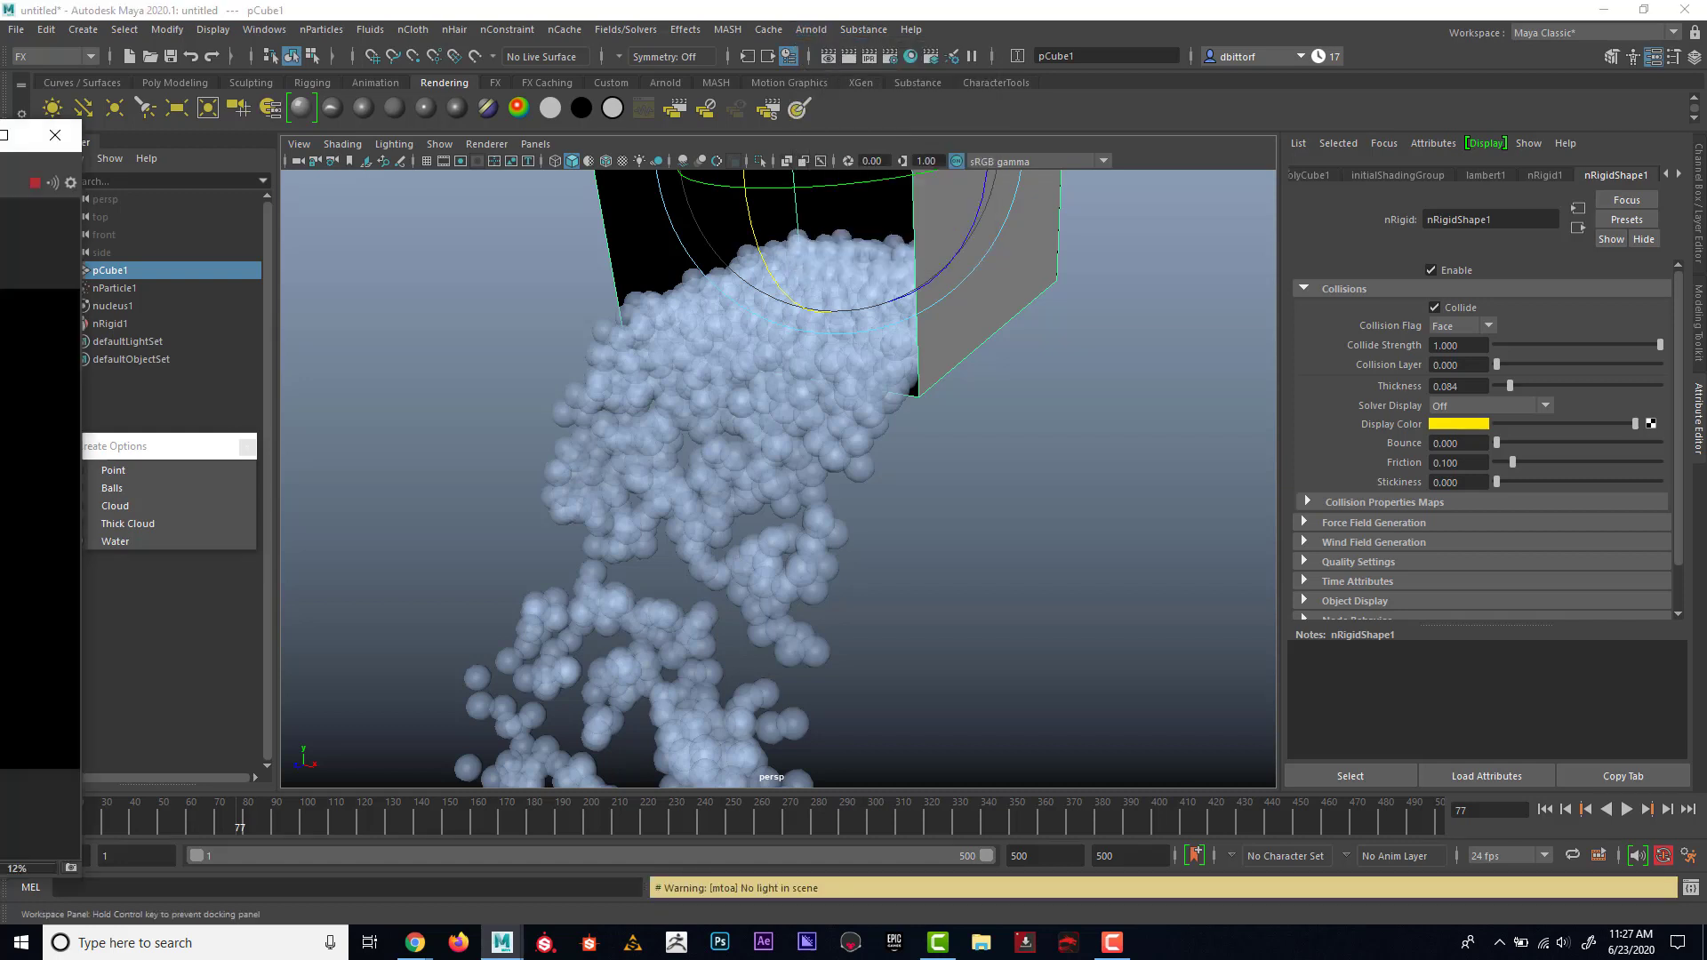
left_click_drag(302, 121, 406, 122)
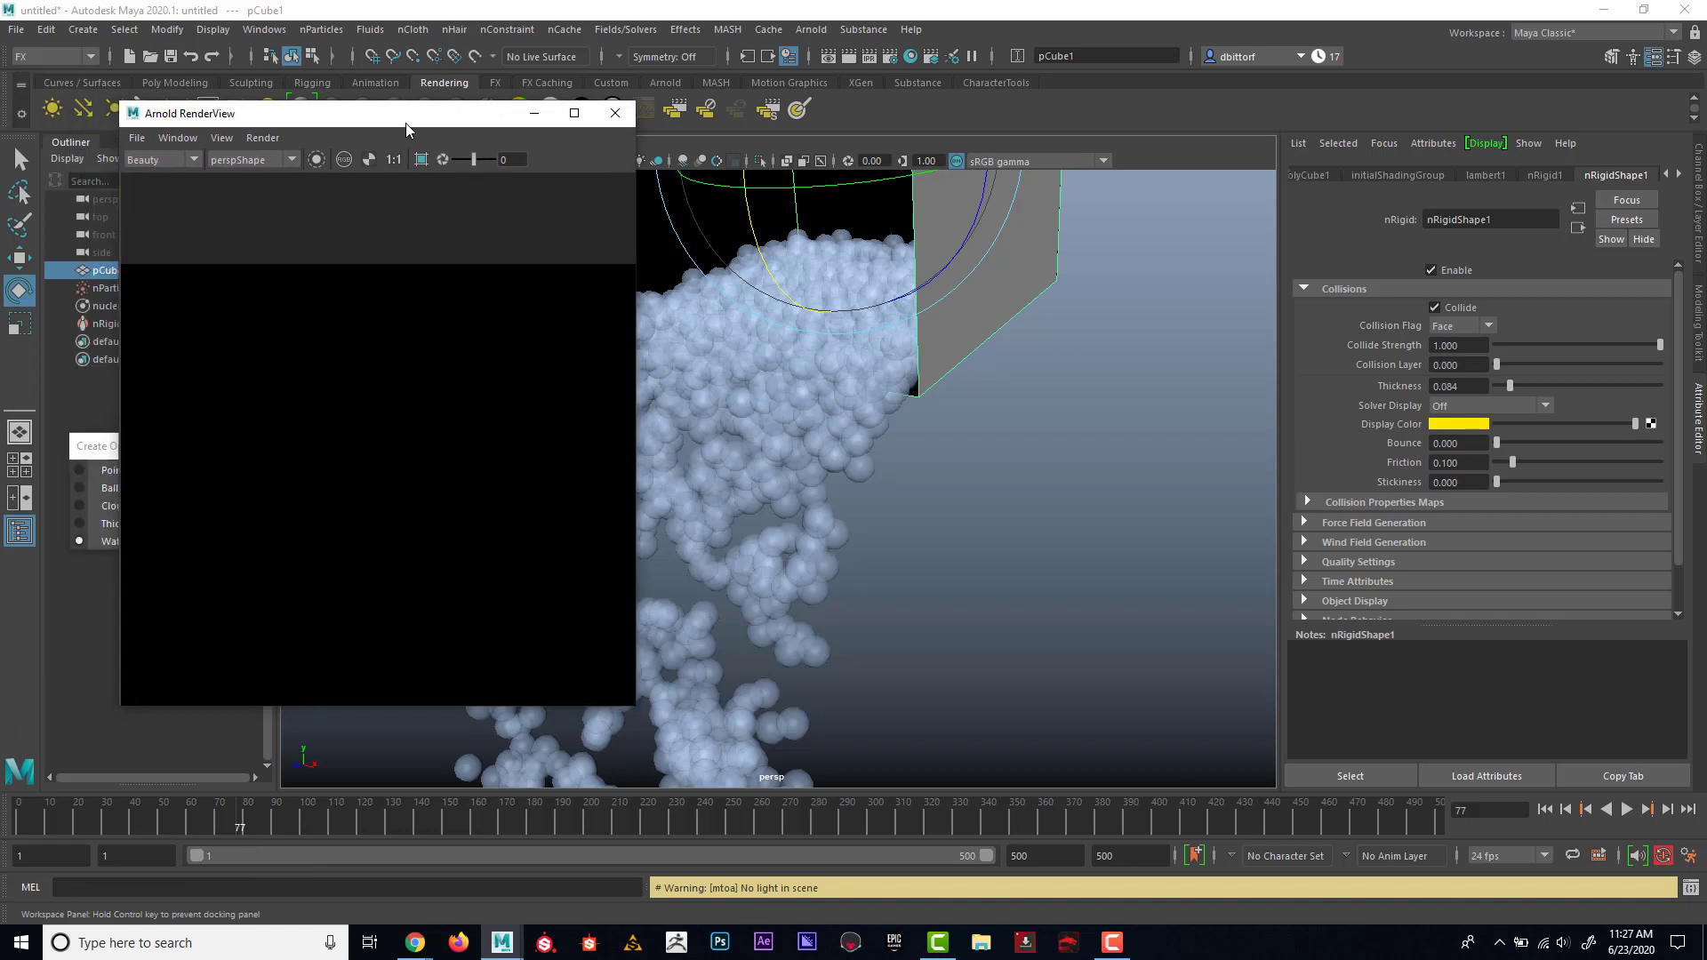
Close Arnold RenderView, render frame 77 into the Render View, and move it lower left
left_click(615, 112)
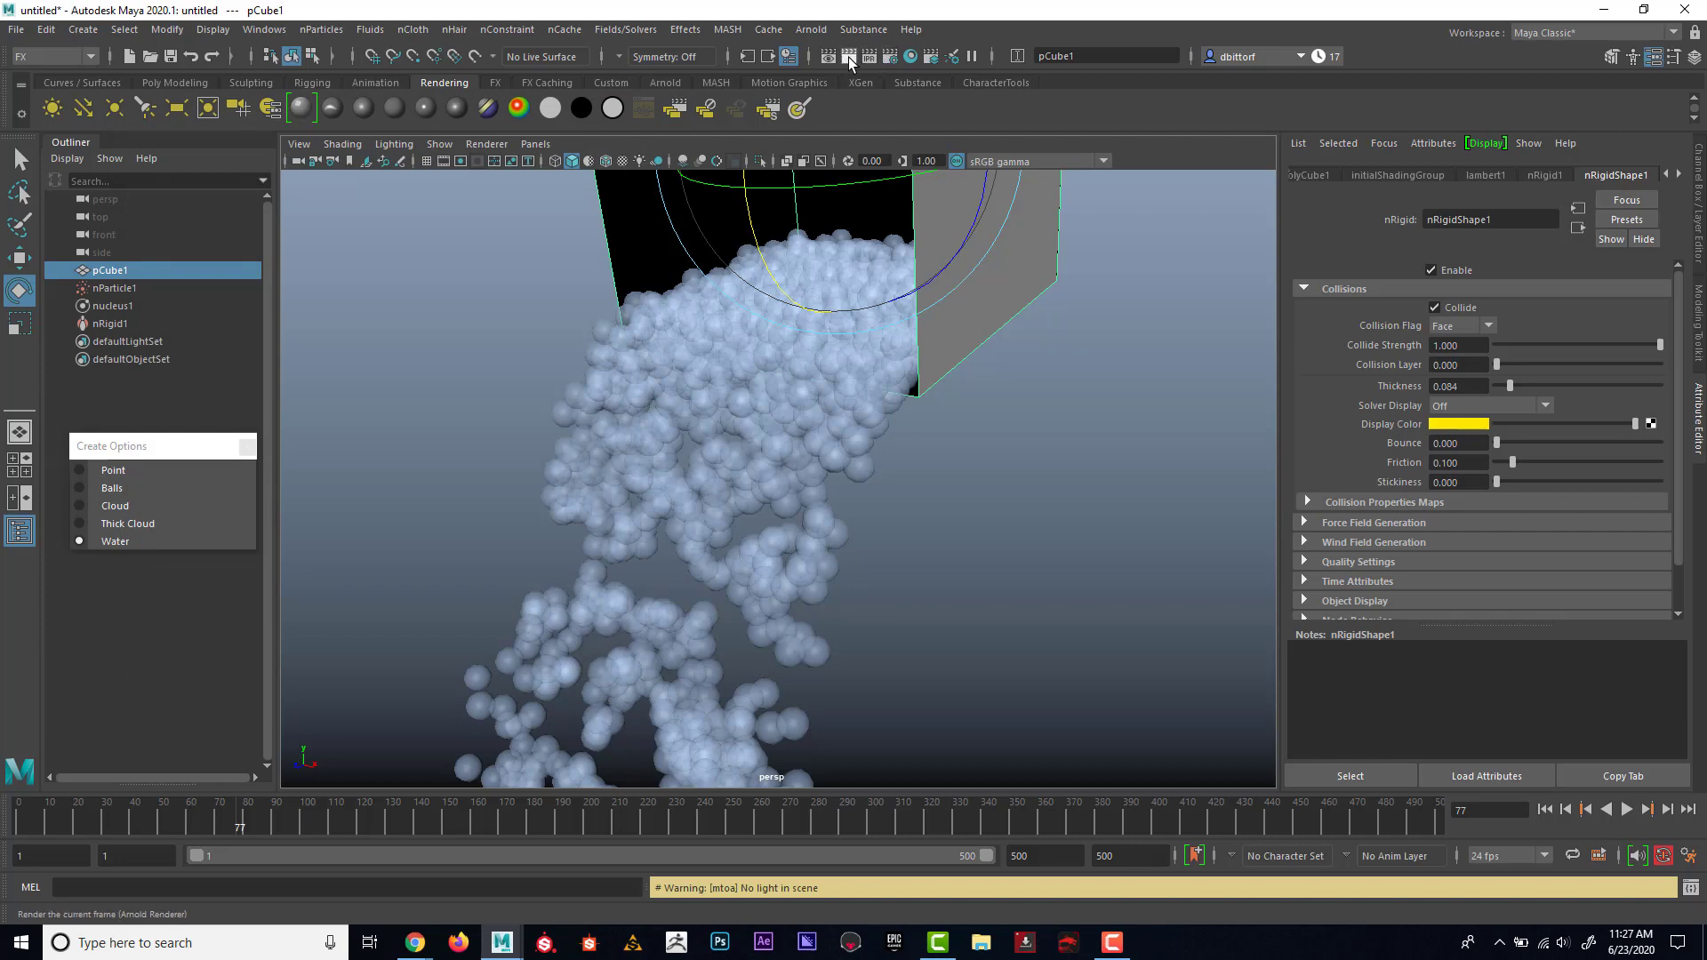
left_click(848, 57)
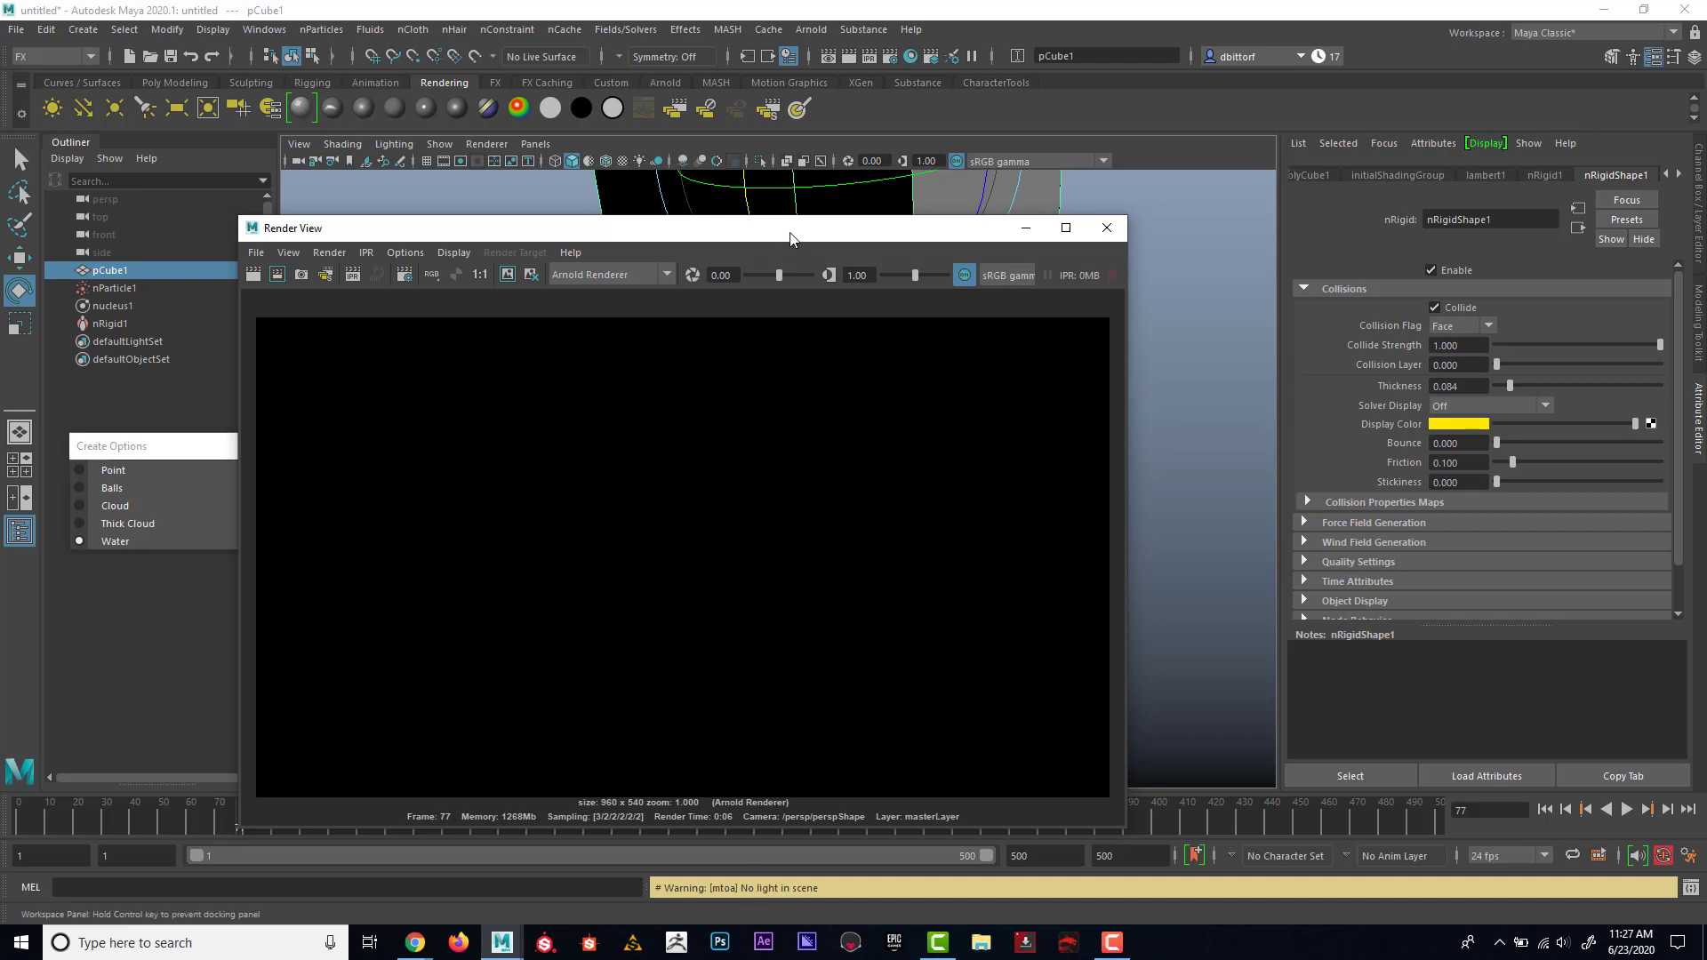
left_click_drag(792, 236, 593, 482)
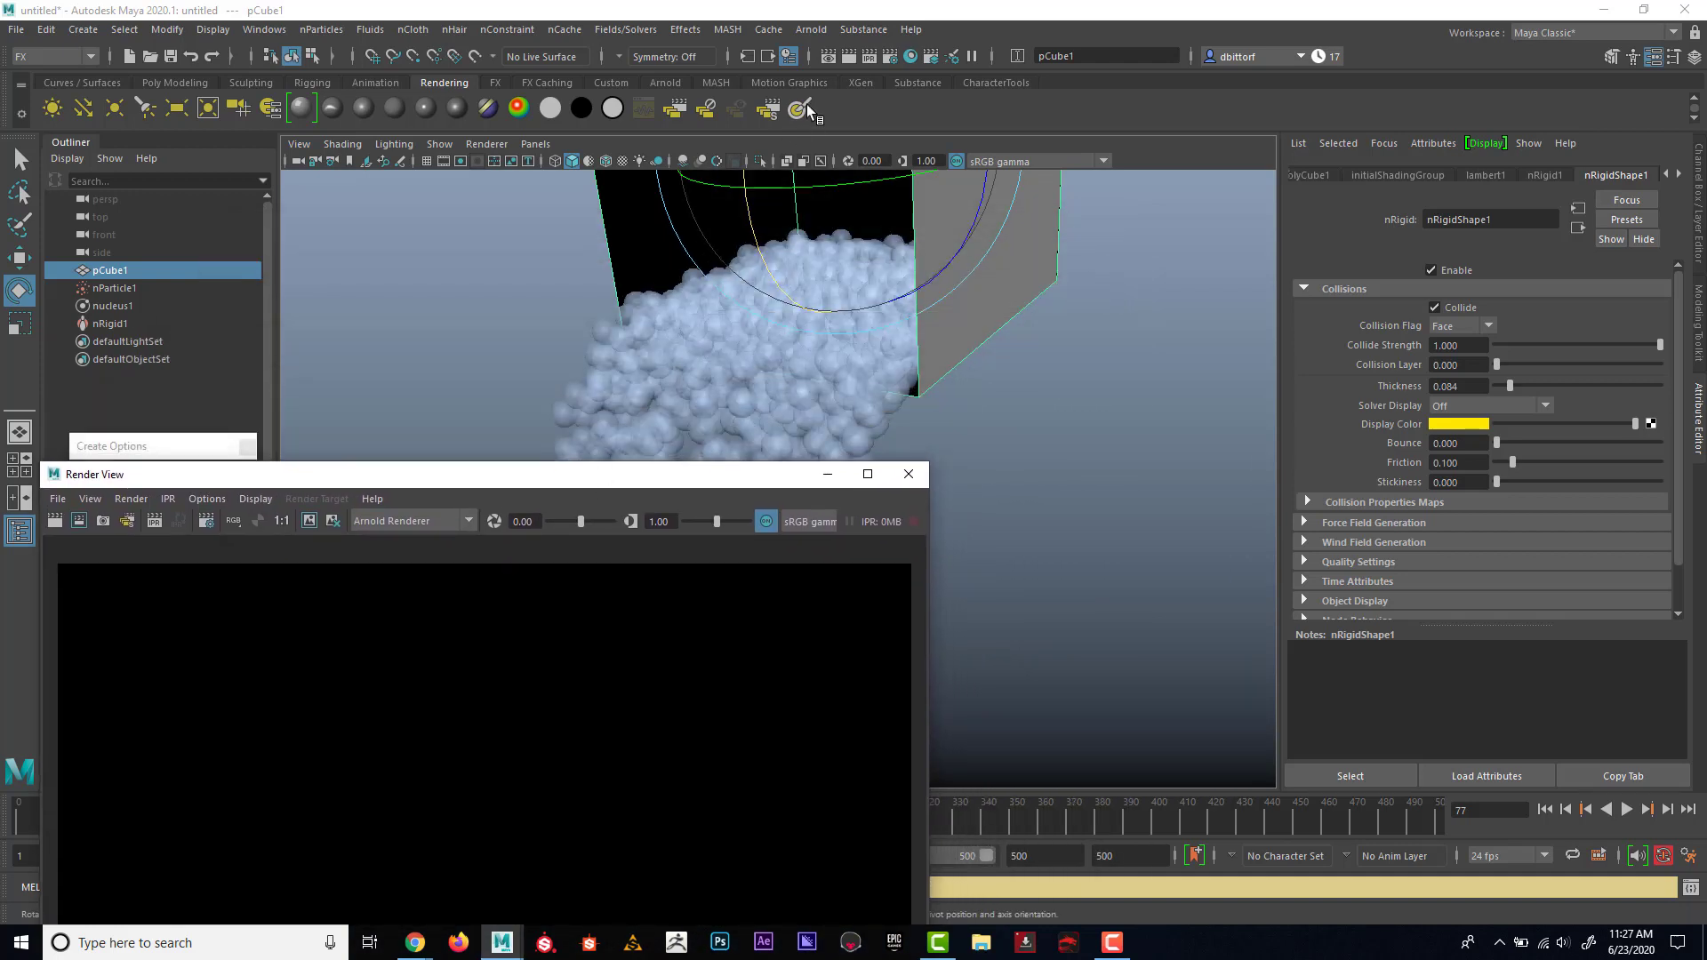
Add an Arnold Skydome Light (aiSkyDomeLight1) and zoom out and back in to see it
left_click(816, 29)
mouse_move(840, 119)
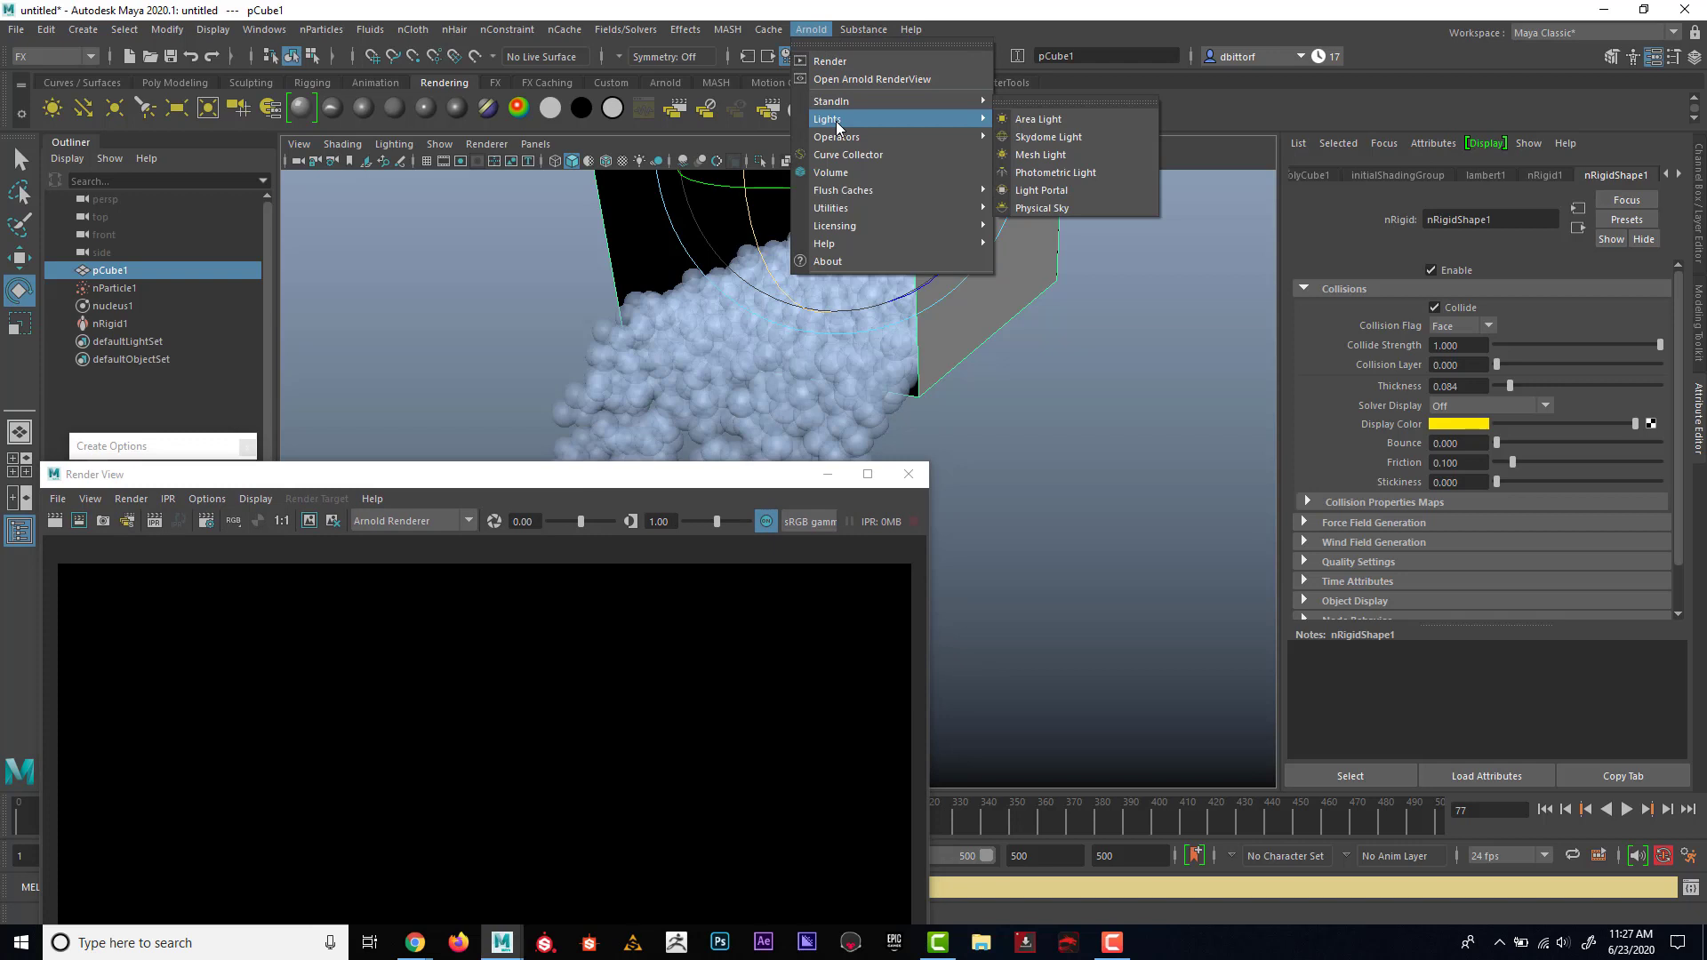
left_click(1041, 138)
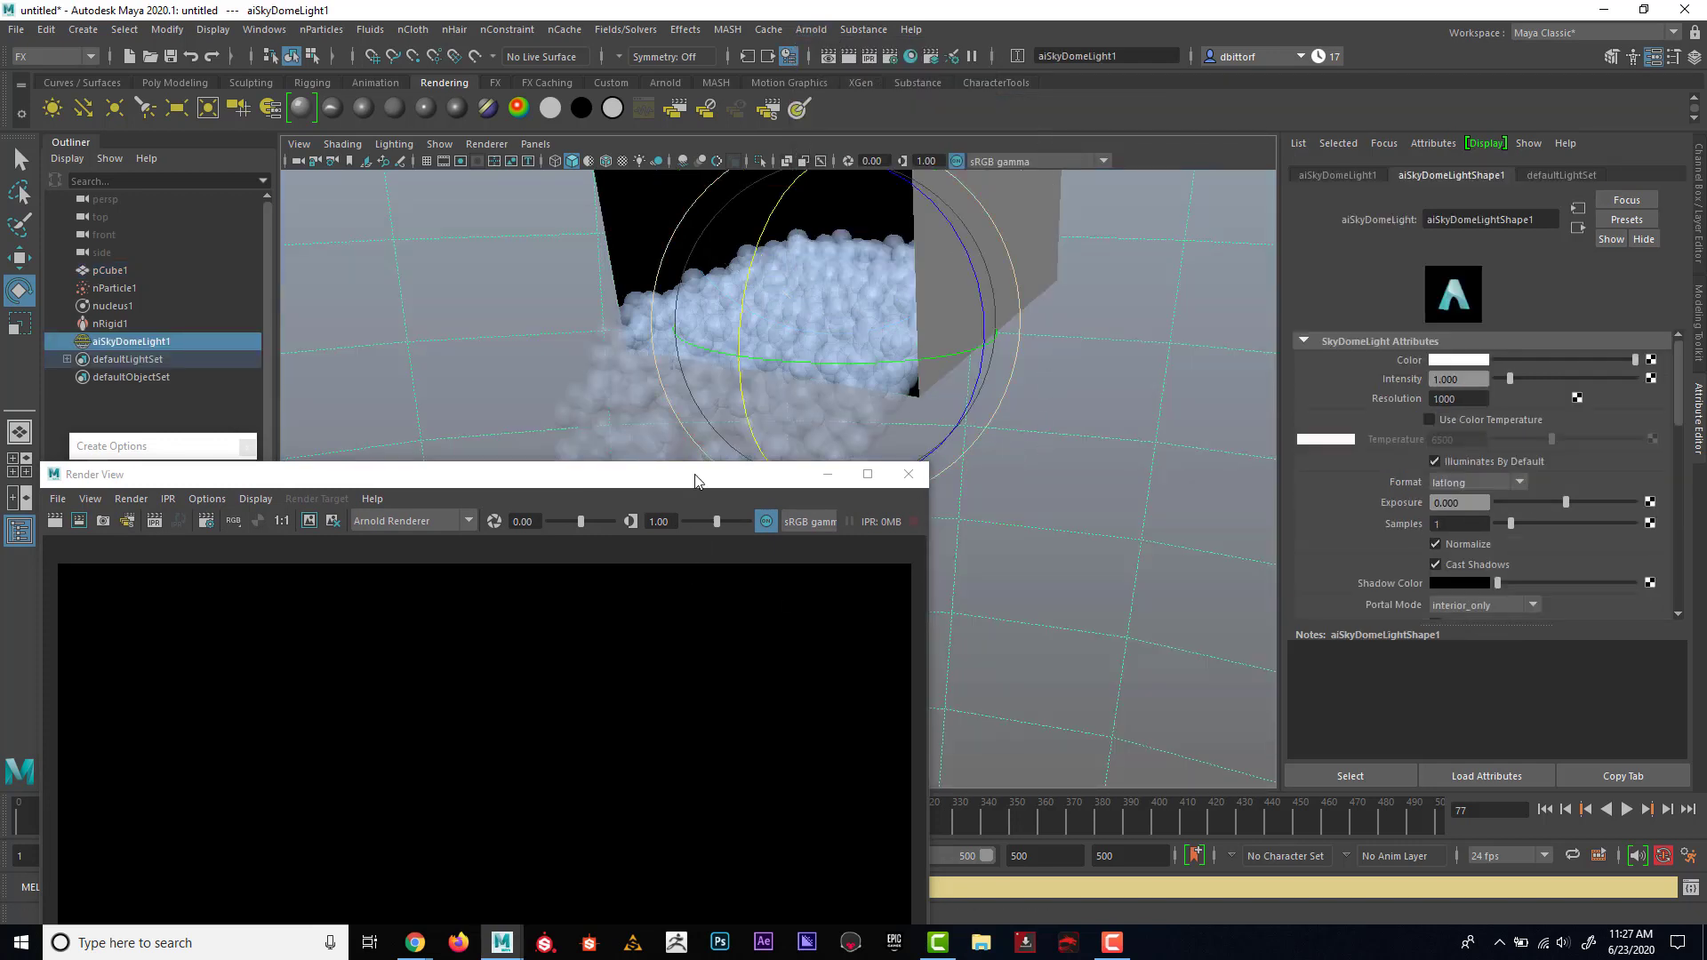
left_click_drag(695, 480, 690, 672)
scroll(880, 442, "down", 5)
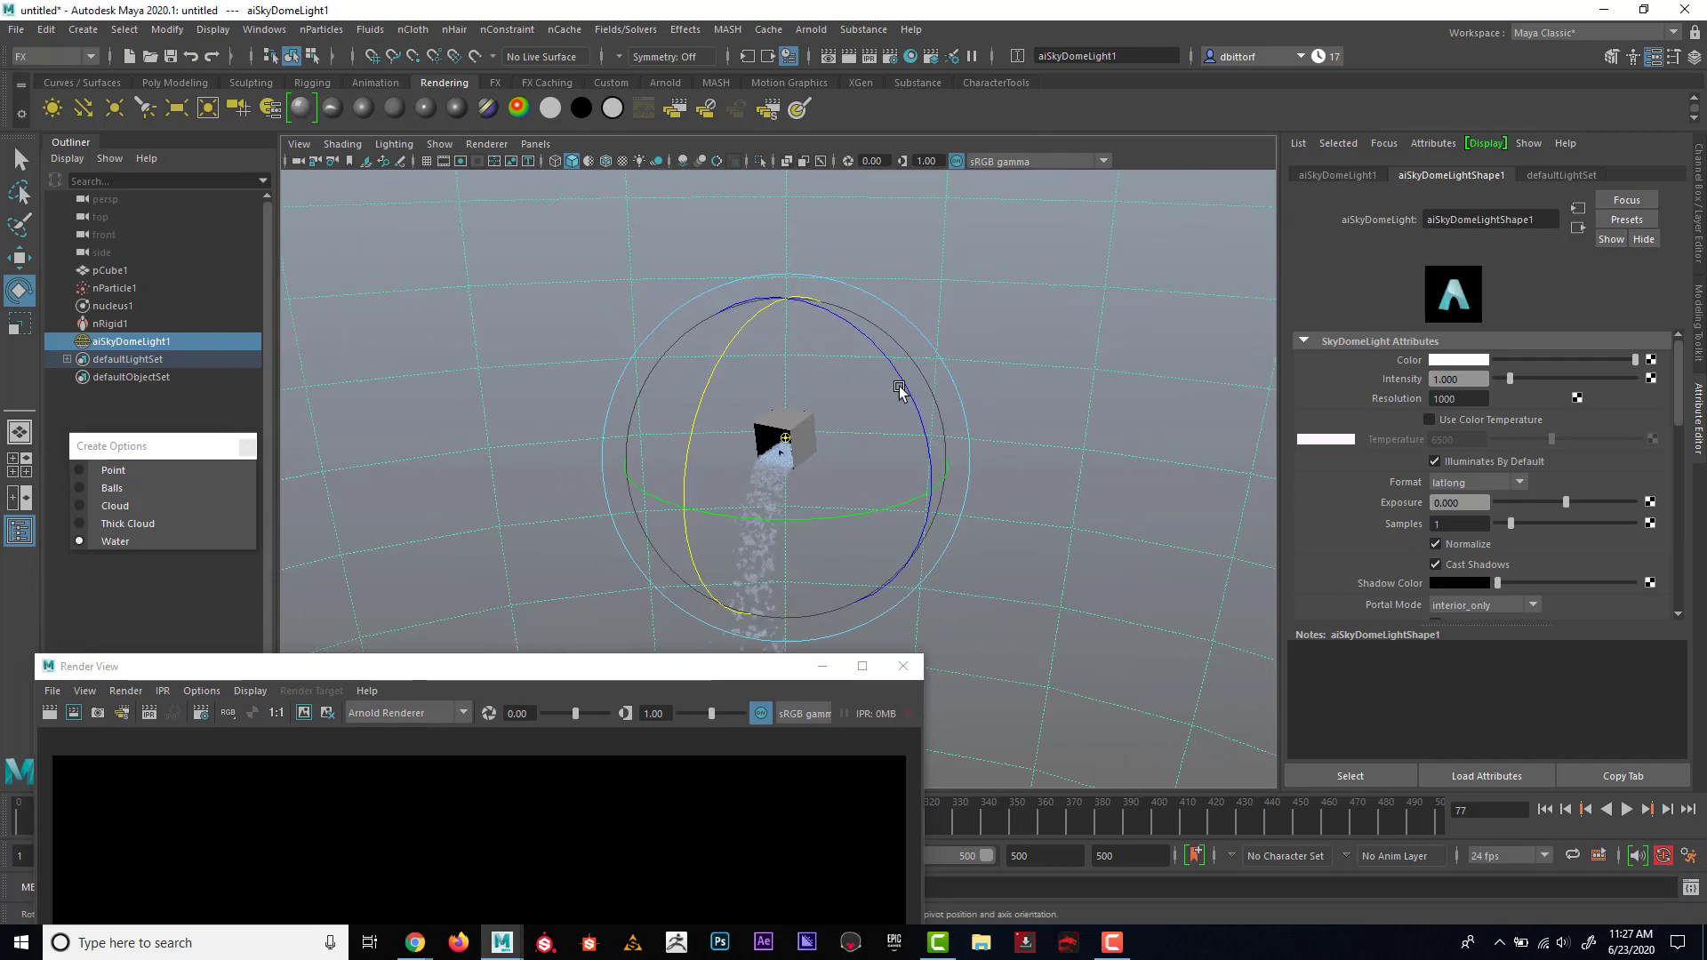
scroll(899, 387, "down", 5)
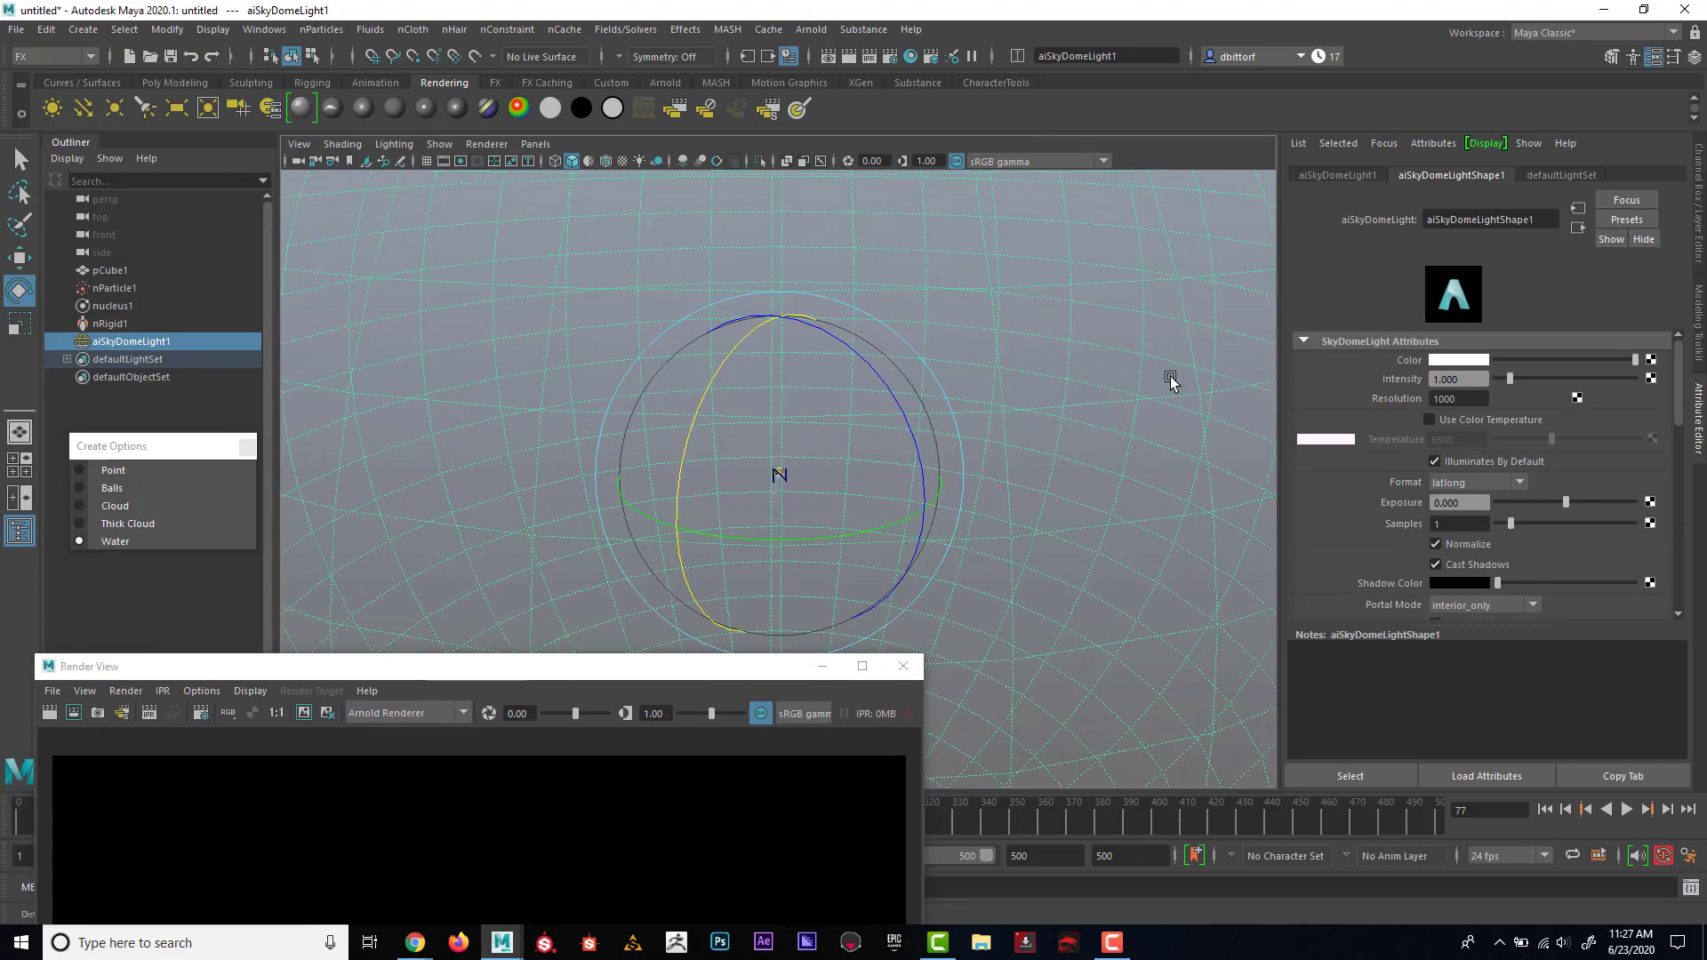
scroll(1170, 381, "up", 8)
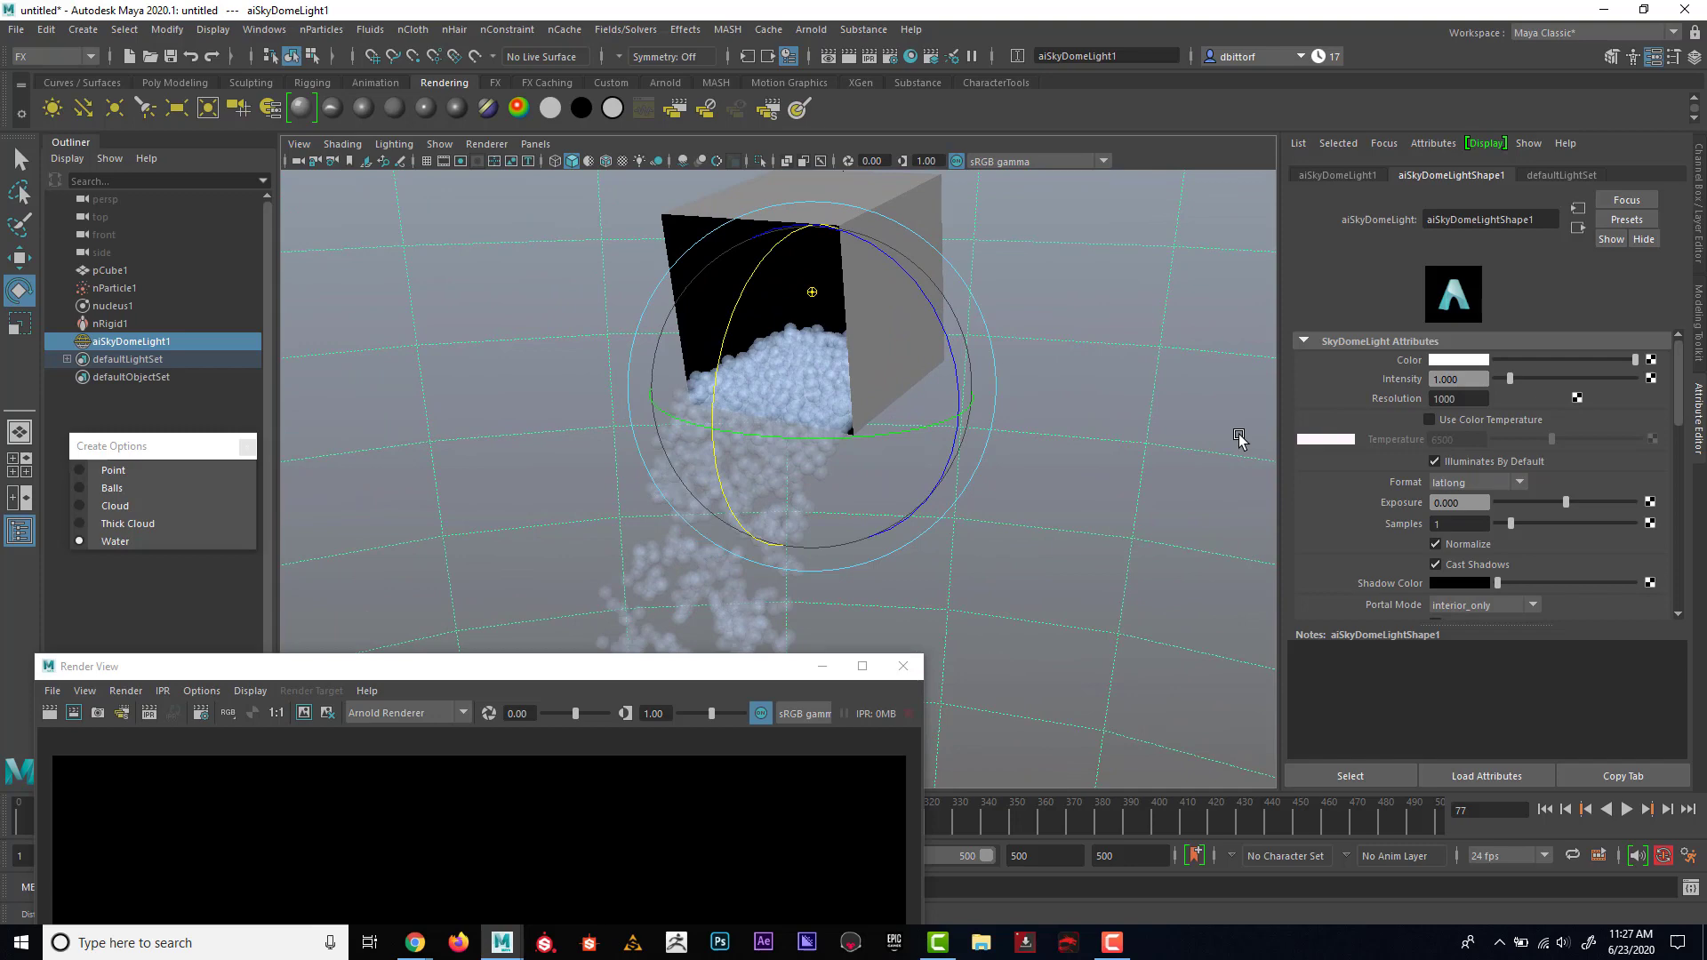
scroll(1239, 438, "up", 5)
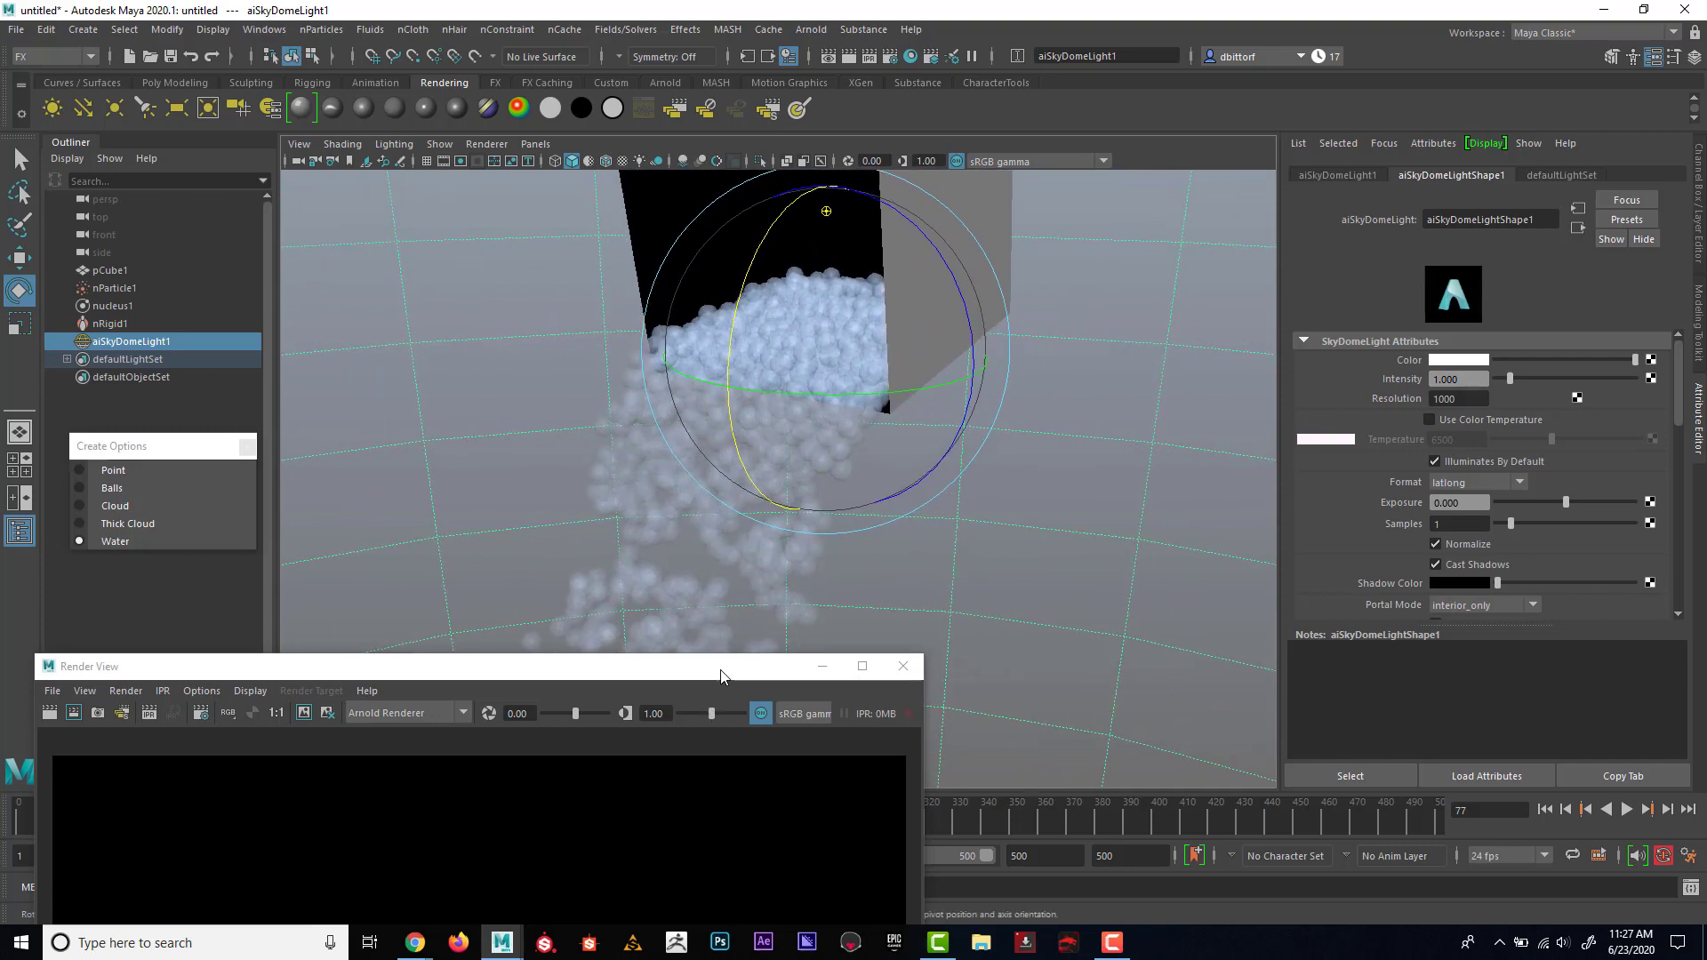
left_click_drag(720, 676, 879, 200)
Re-render frame 77 with the skydome light and reposition the Render View to inspect it
left_click(206, 249)
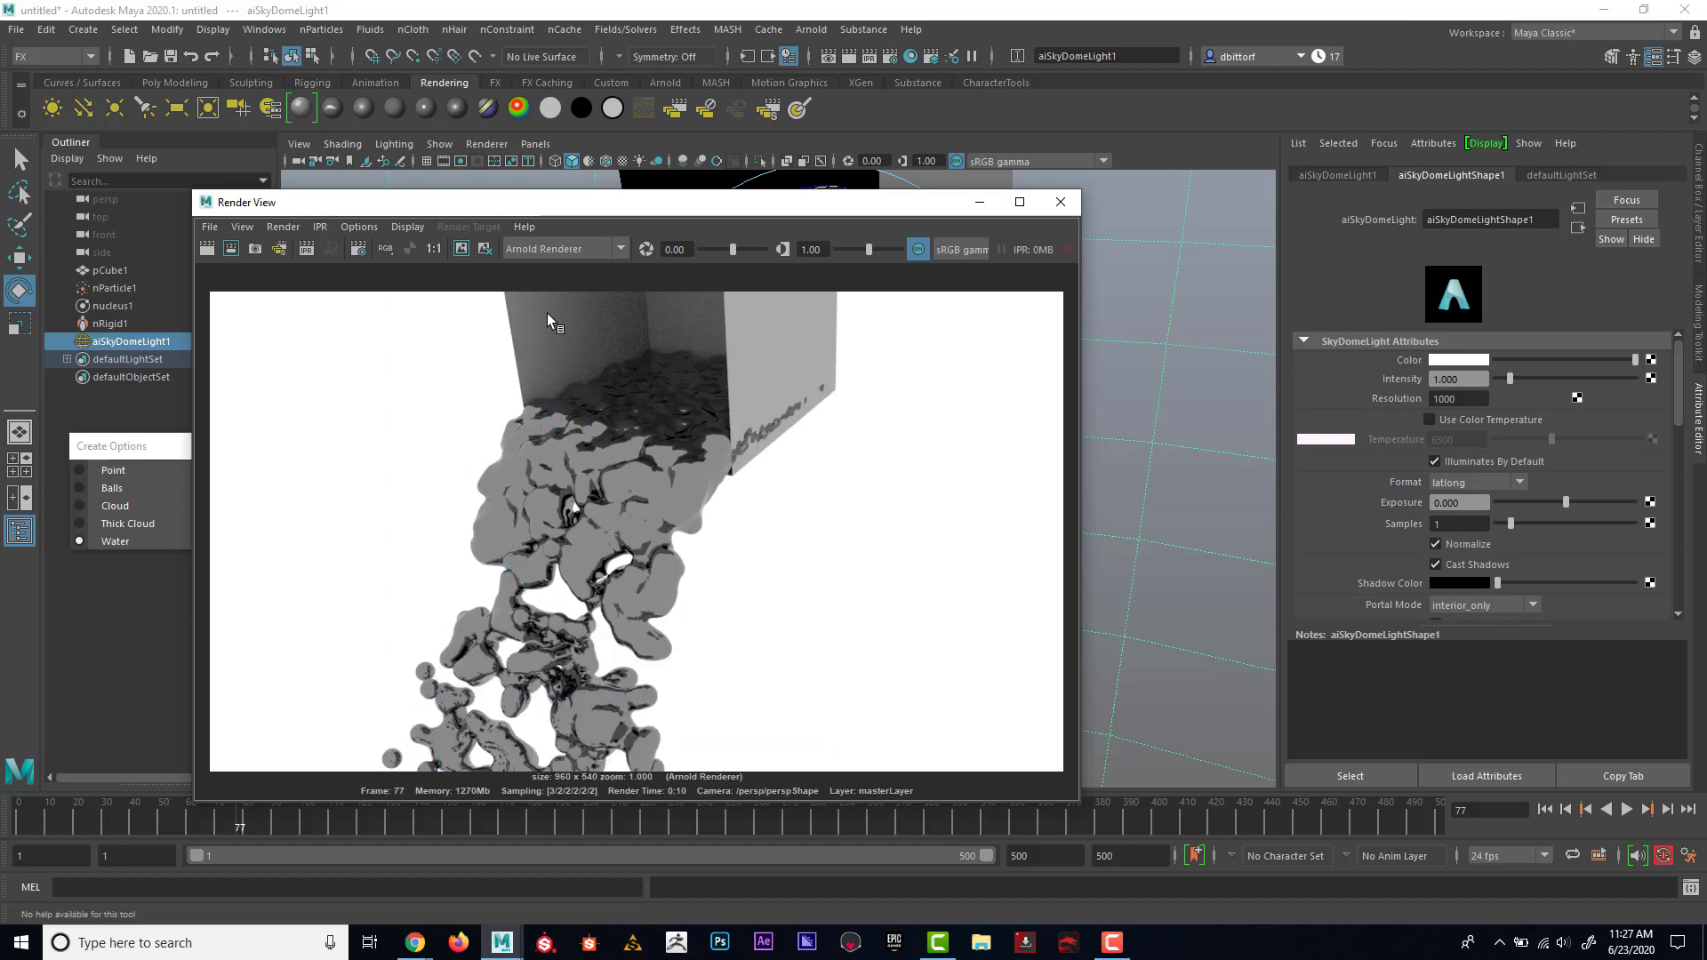
left_click_drag(533, 202, 1070, 158)
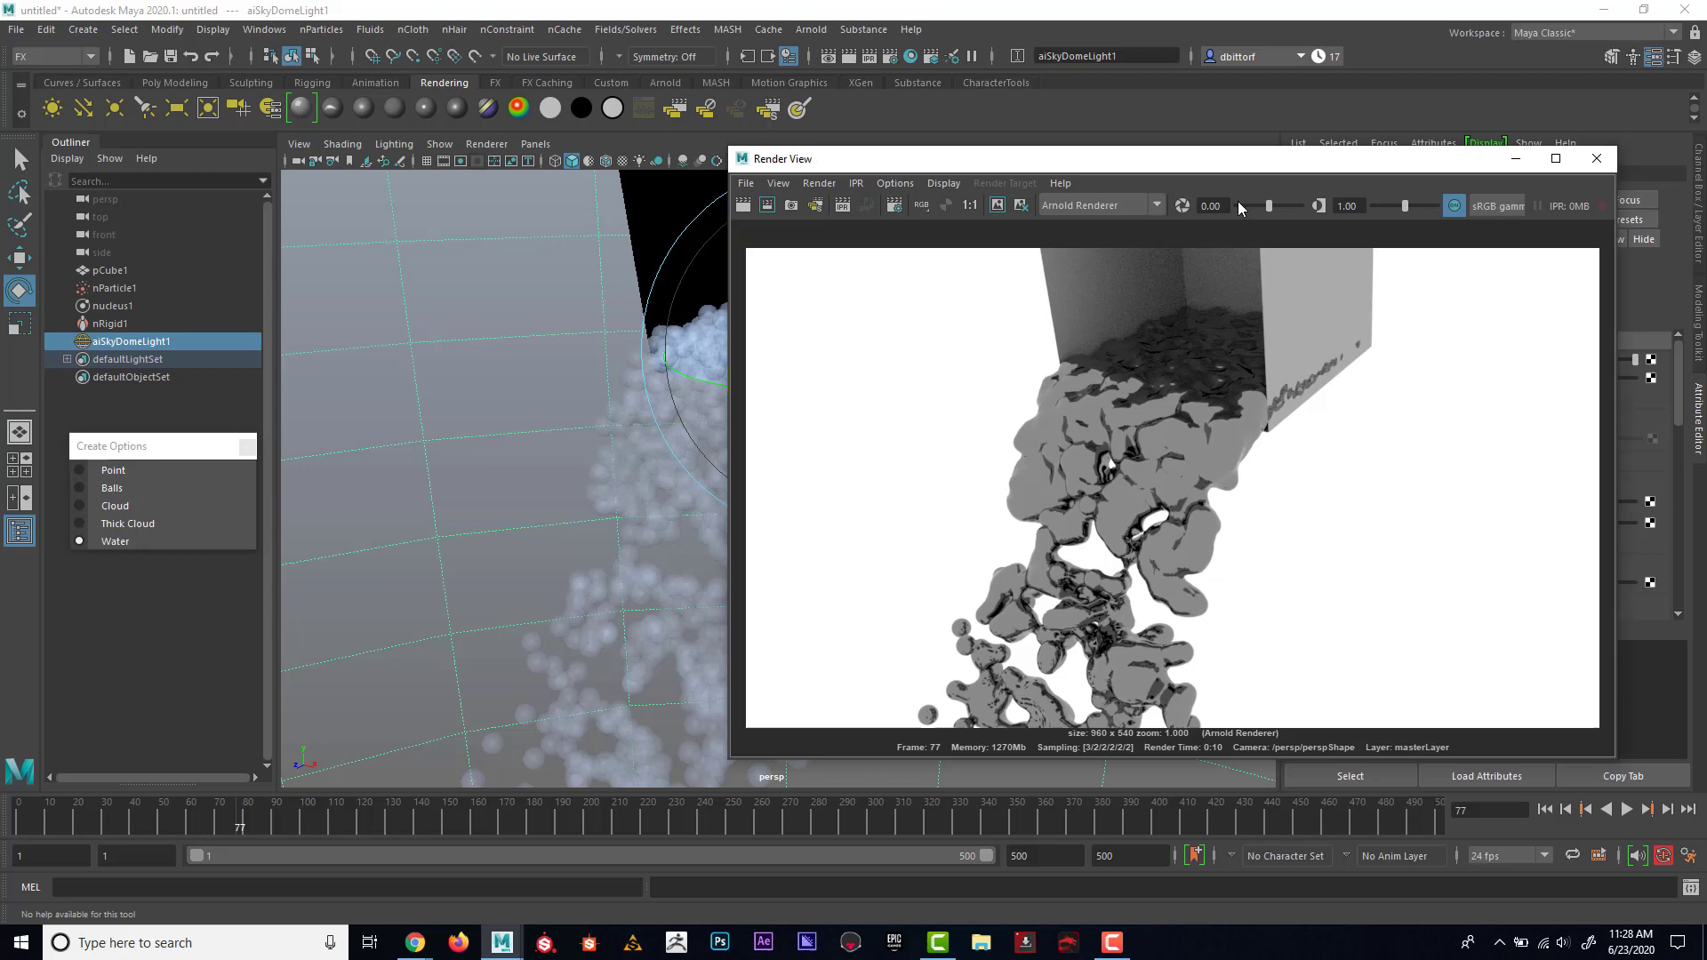
left_click_drag(1255, 171, 867, 537)
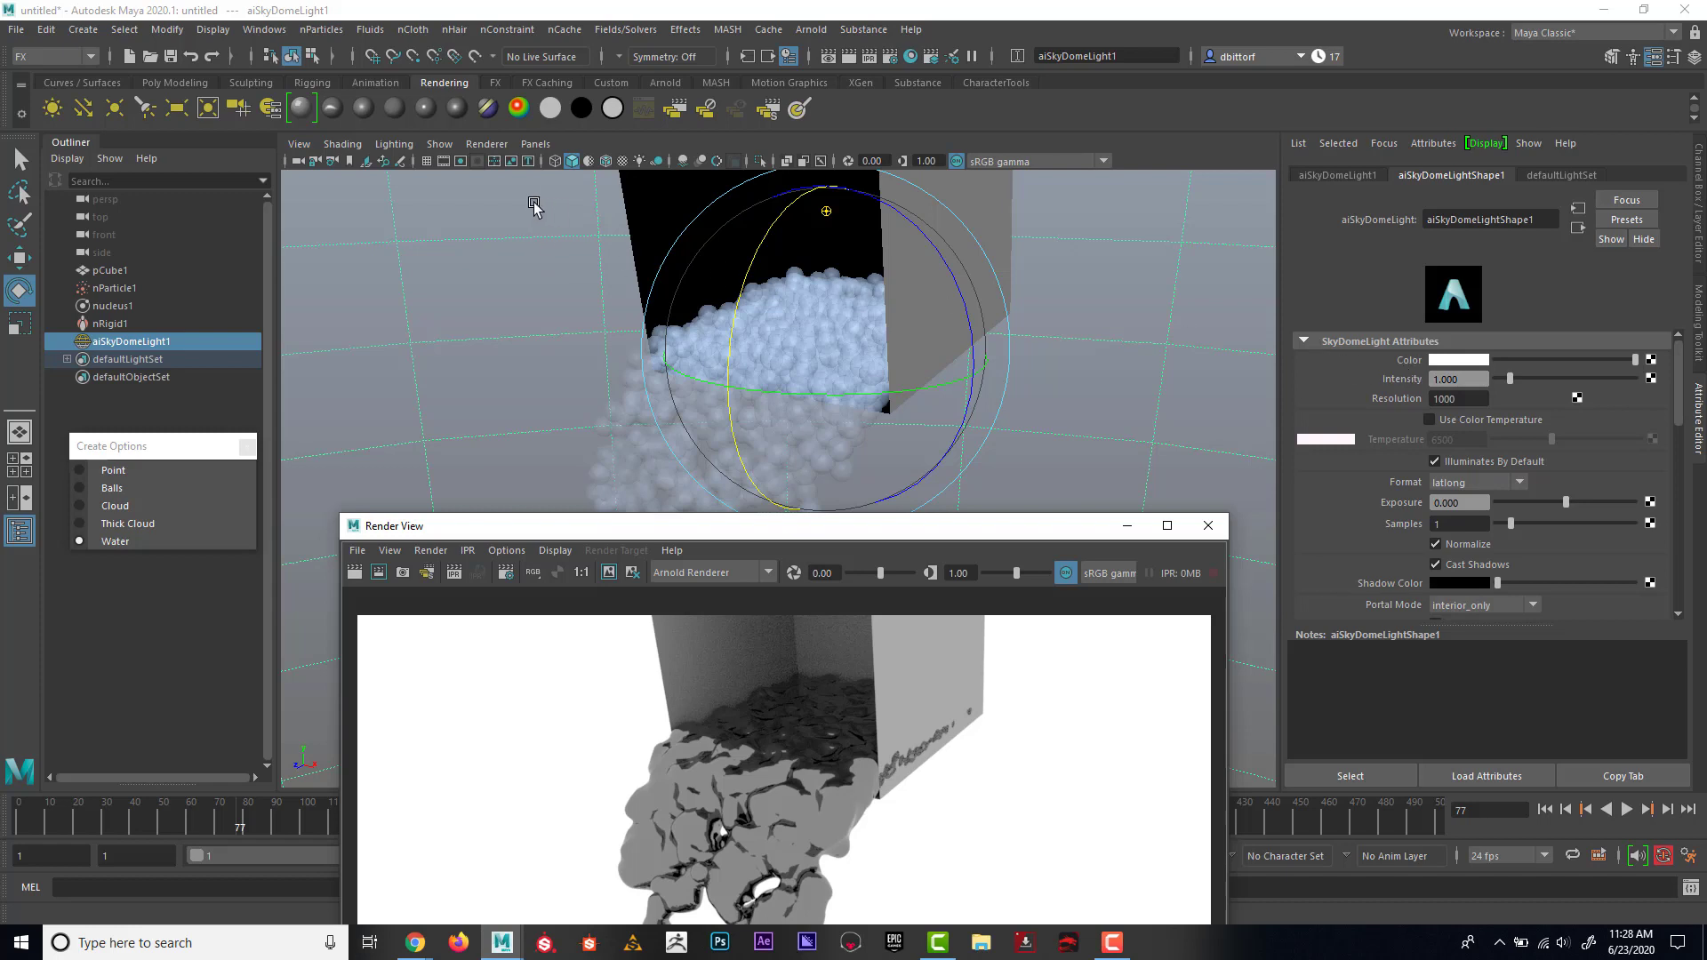
Drive the skydome Color with a File texture of ImageBasedLighting.hdr, then re-render the frame
left_click_drag(534, 203, 550, 266)
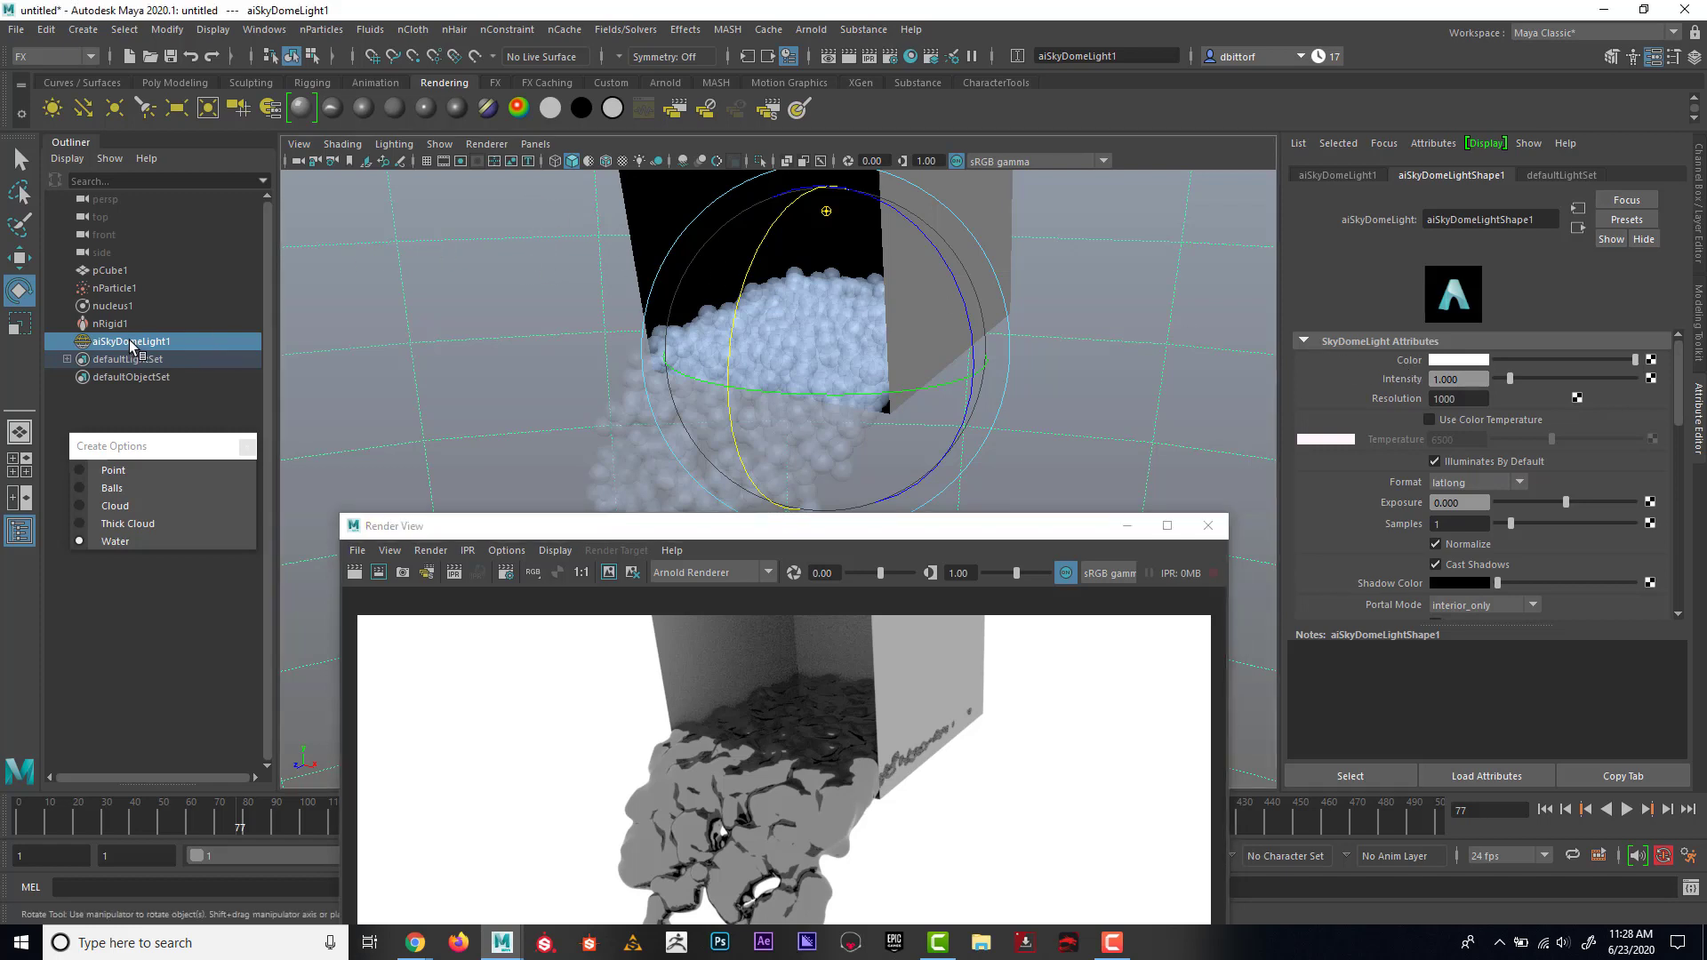
left_click(1652, 360)
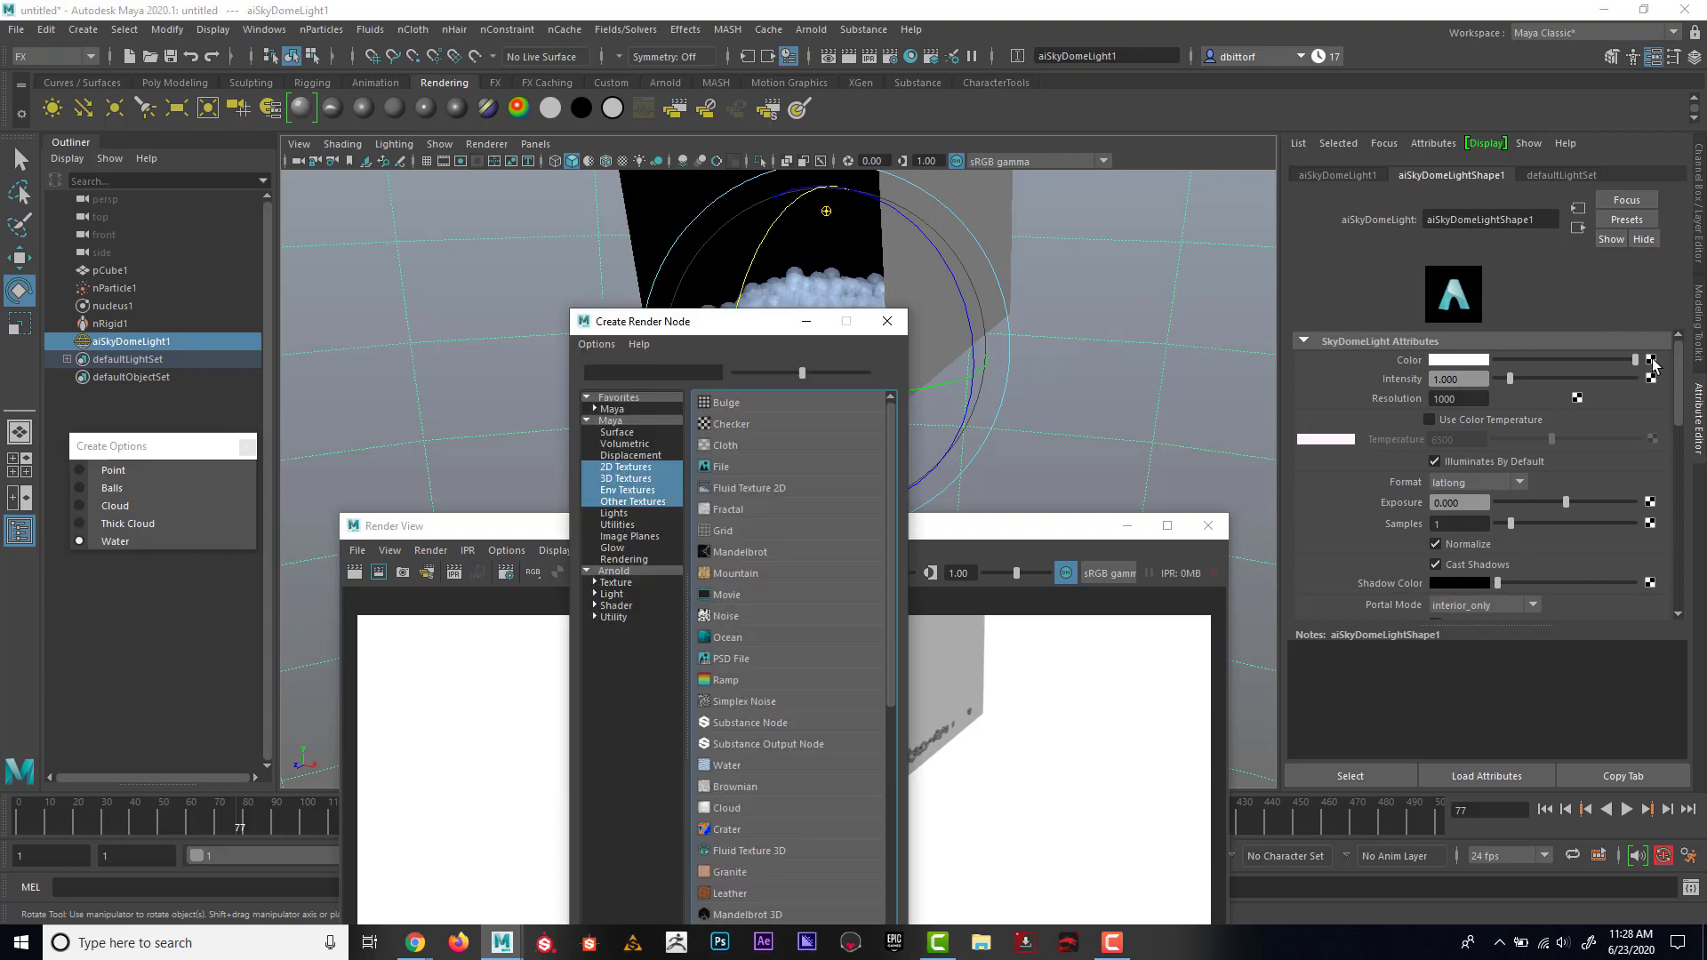
left_click(718, 466)
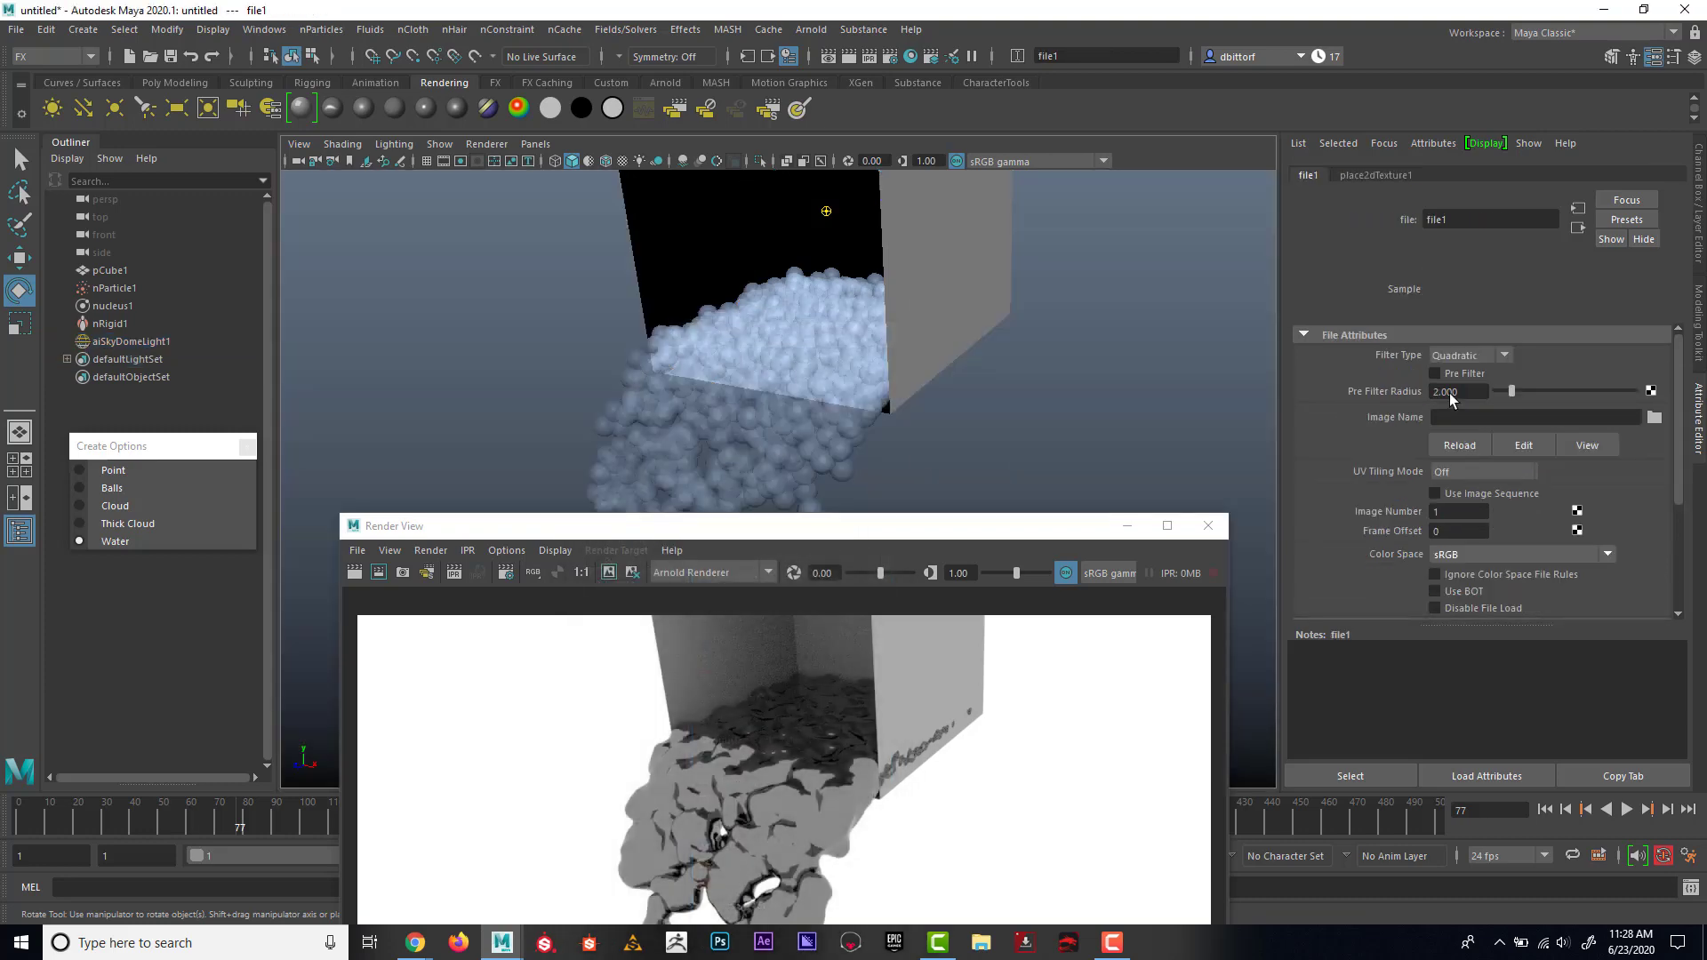
left_click(1655, 416)
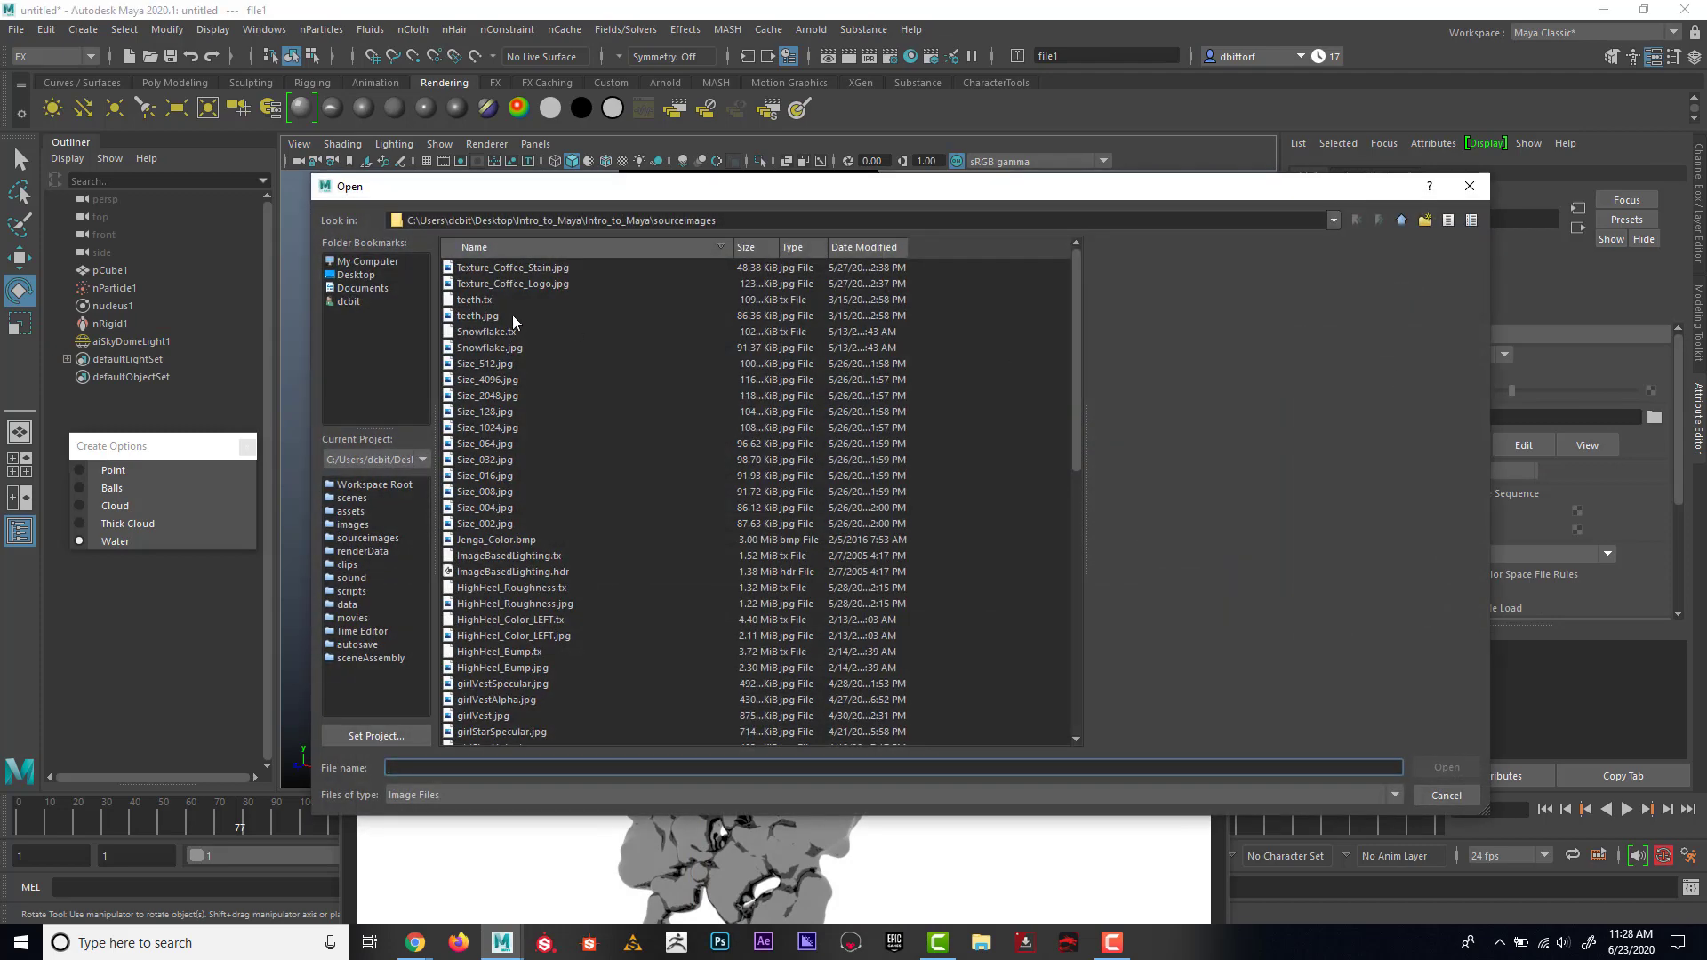
left_click(495, 555)
left_click(498, 572)
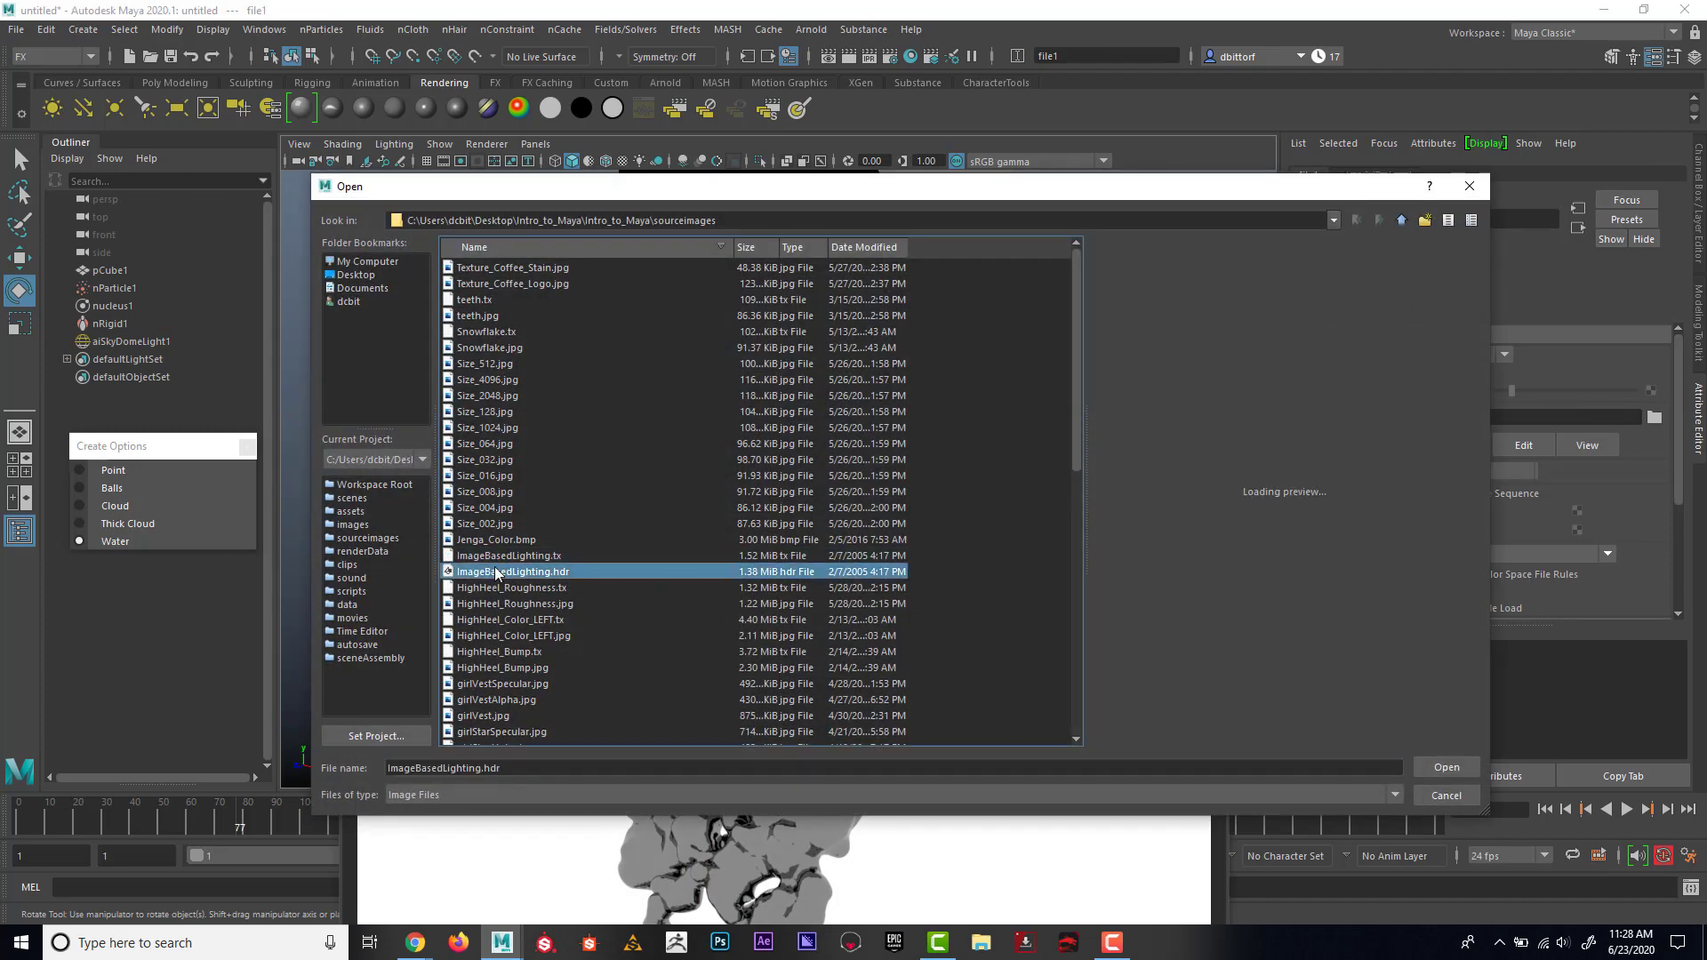
left_click(1446, 767)
left_click_drag(971, 534, 1049, 193)
left_click(433, 233)
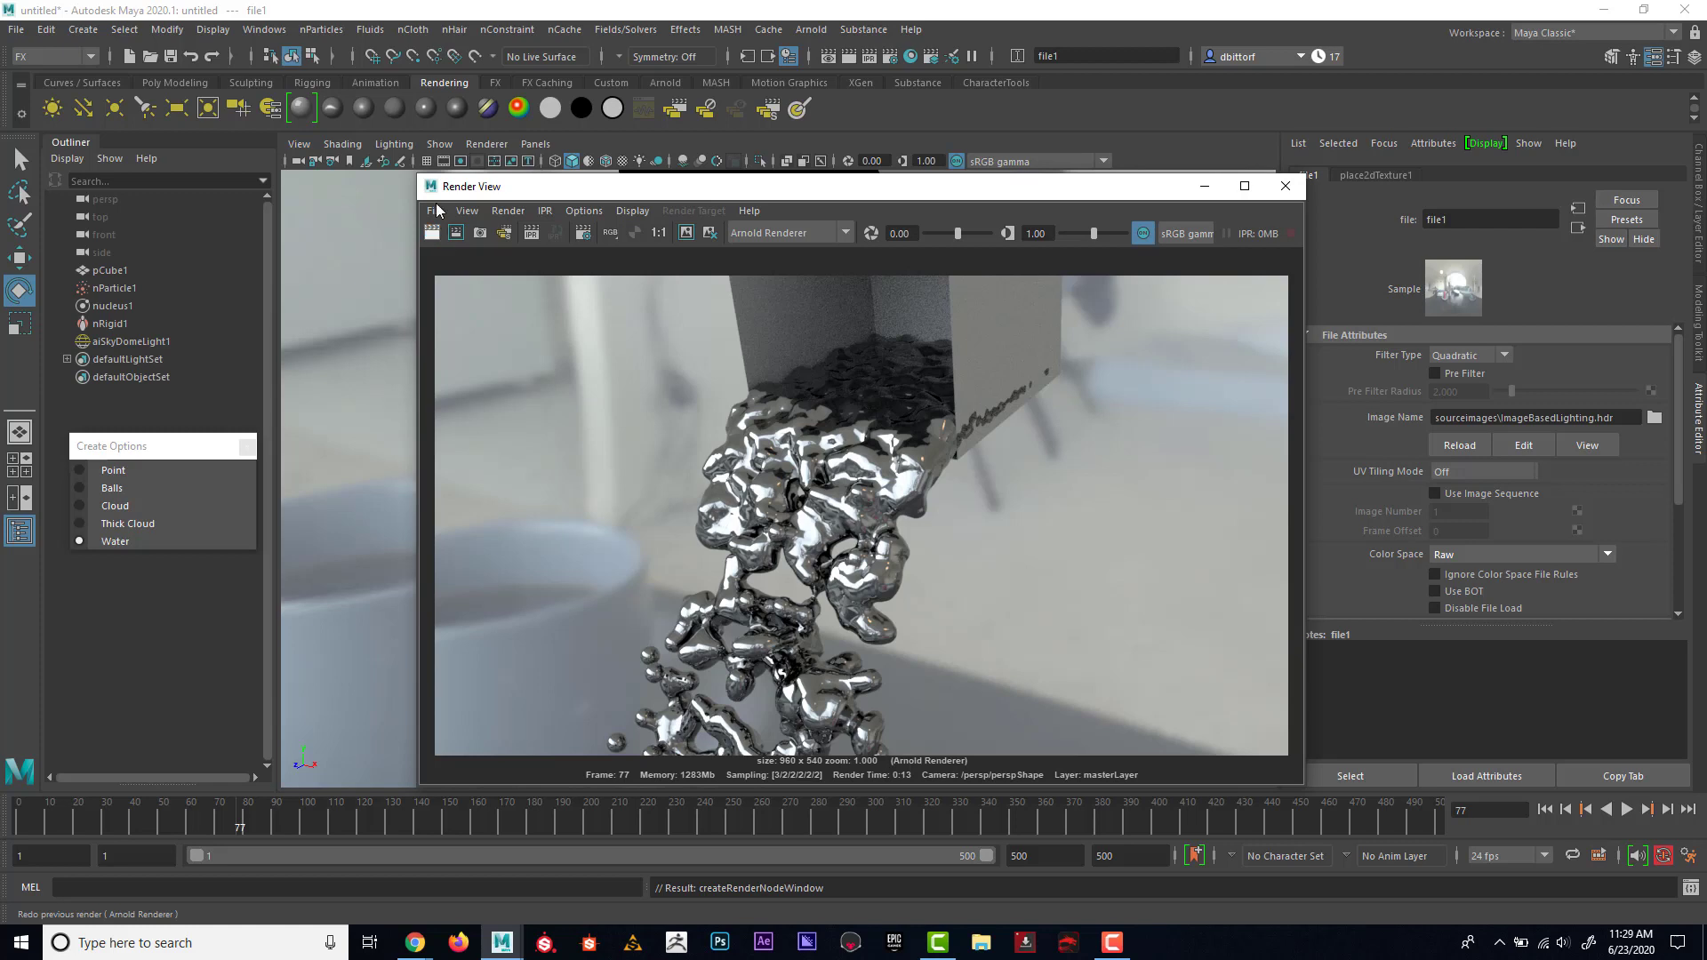
Select nParticle1 and turn off Opaque in its Arnold attributes
left_click_drag(932, 196, 539, 489)
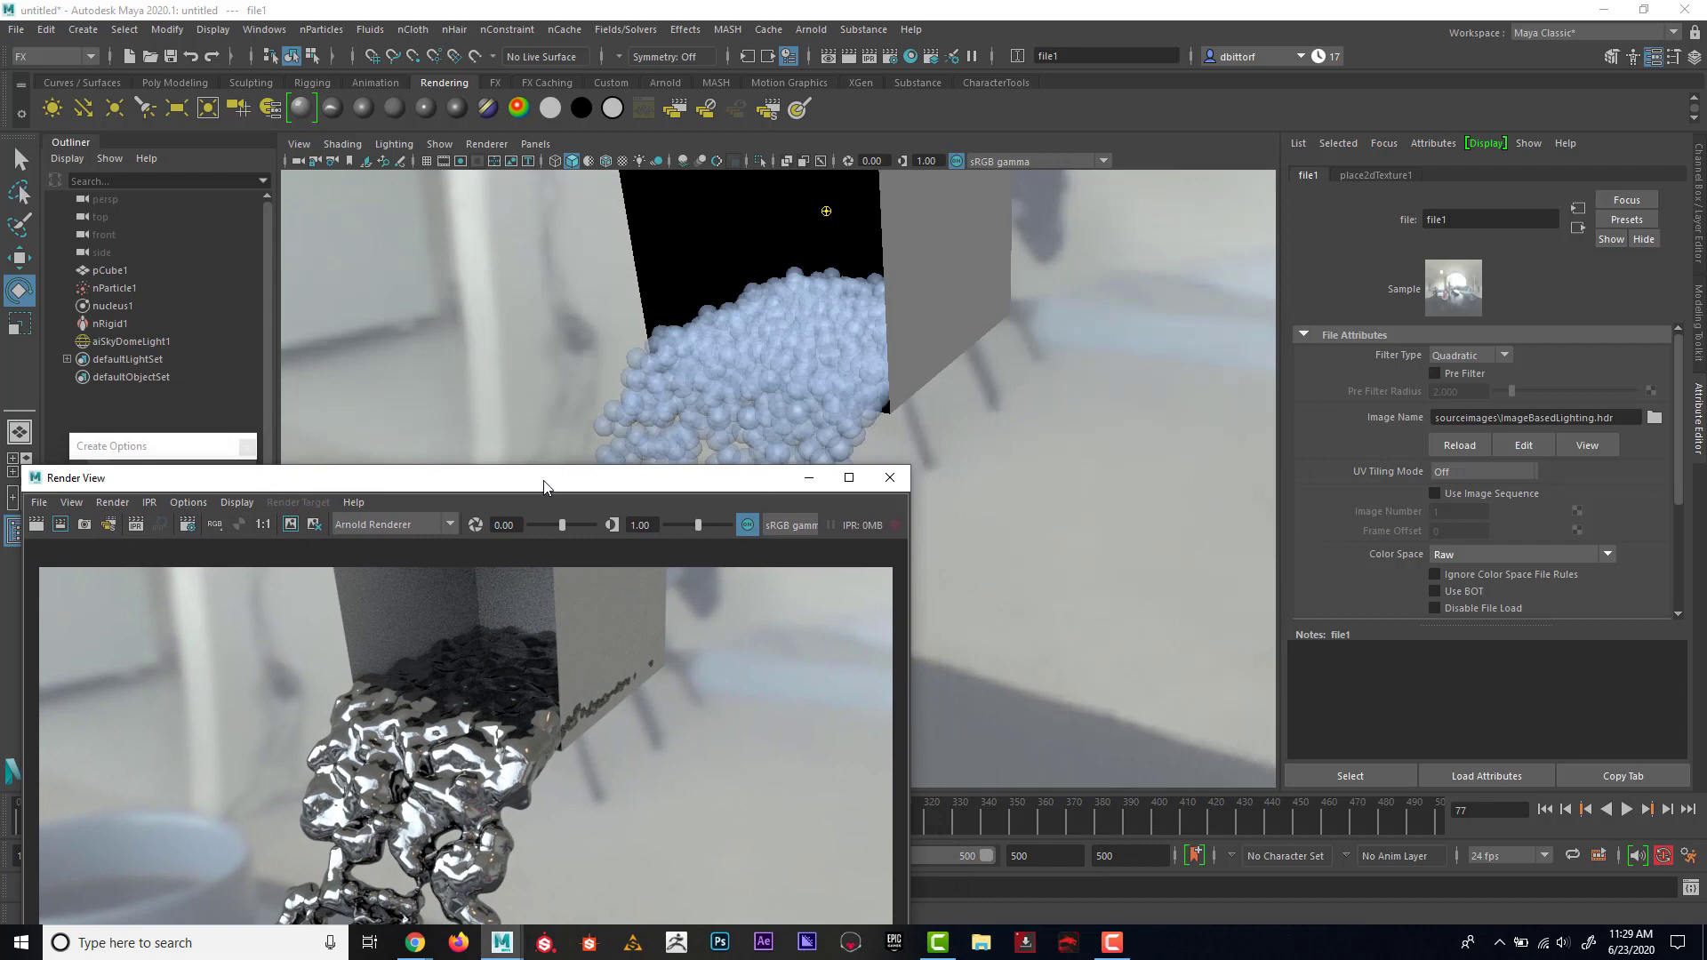
left_click(663, 418)
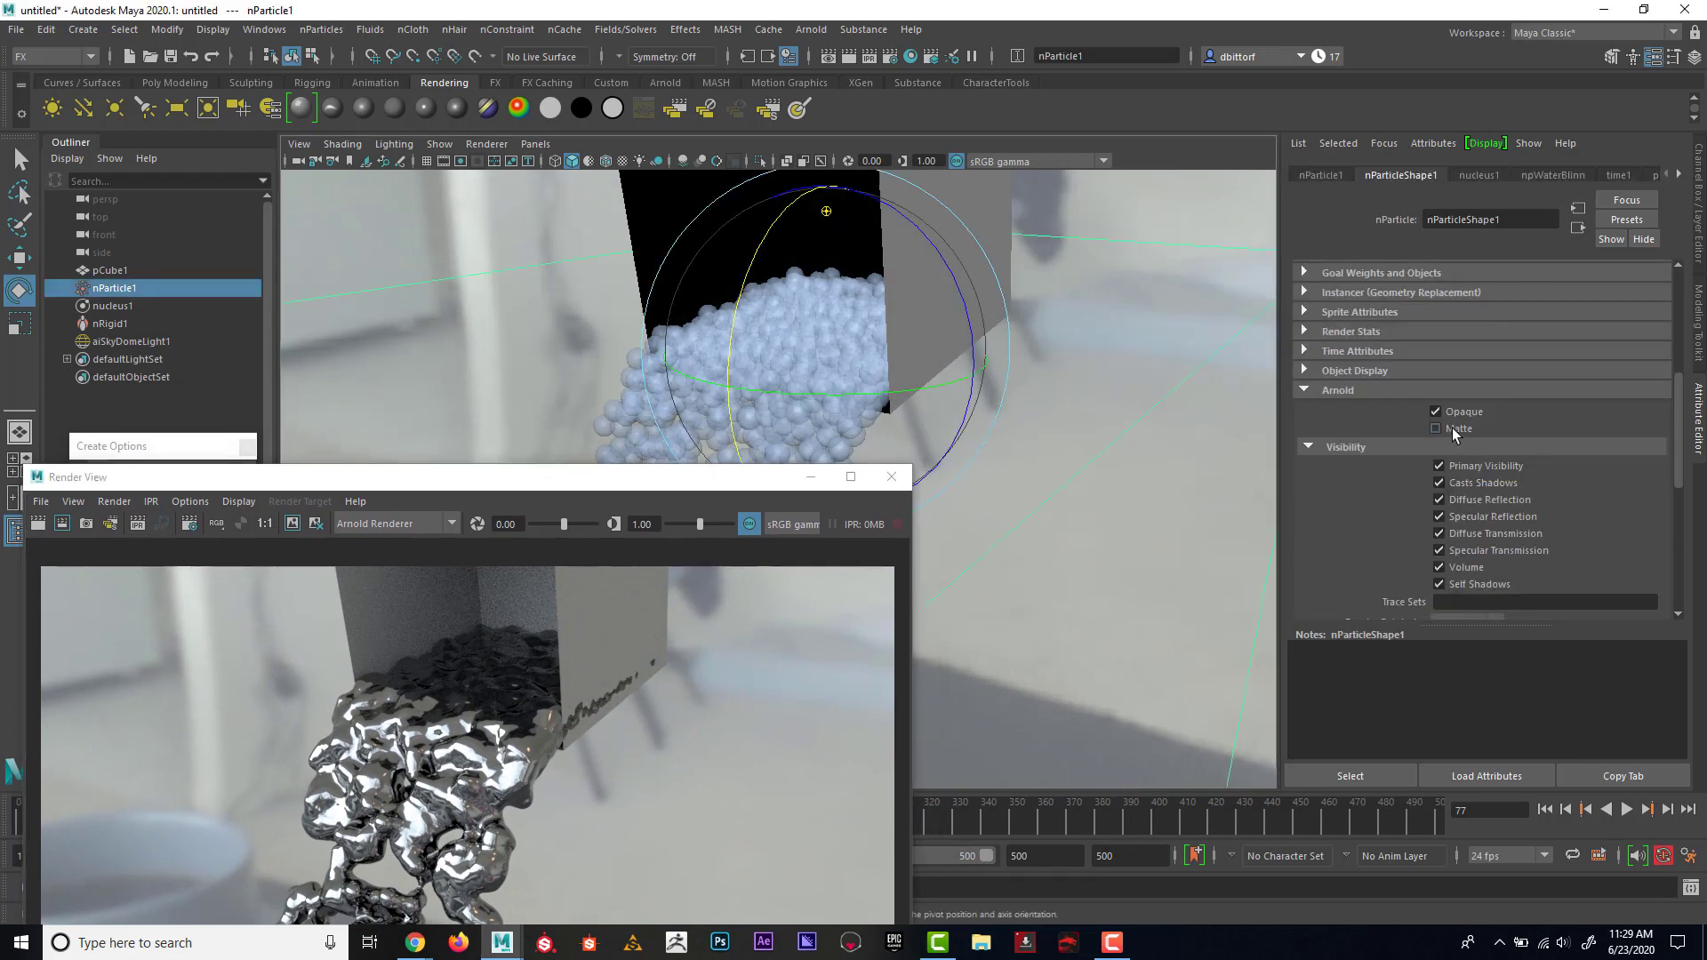
left_click(1351, 393)
scroll(1476, 356, "up", 5)
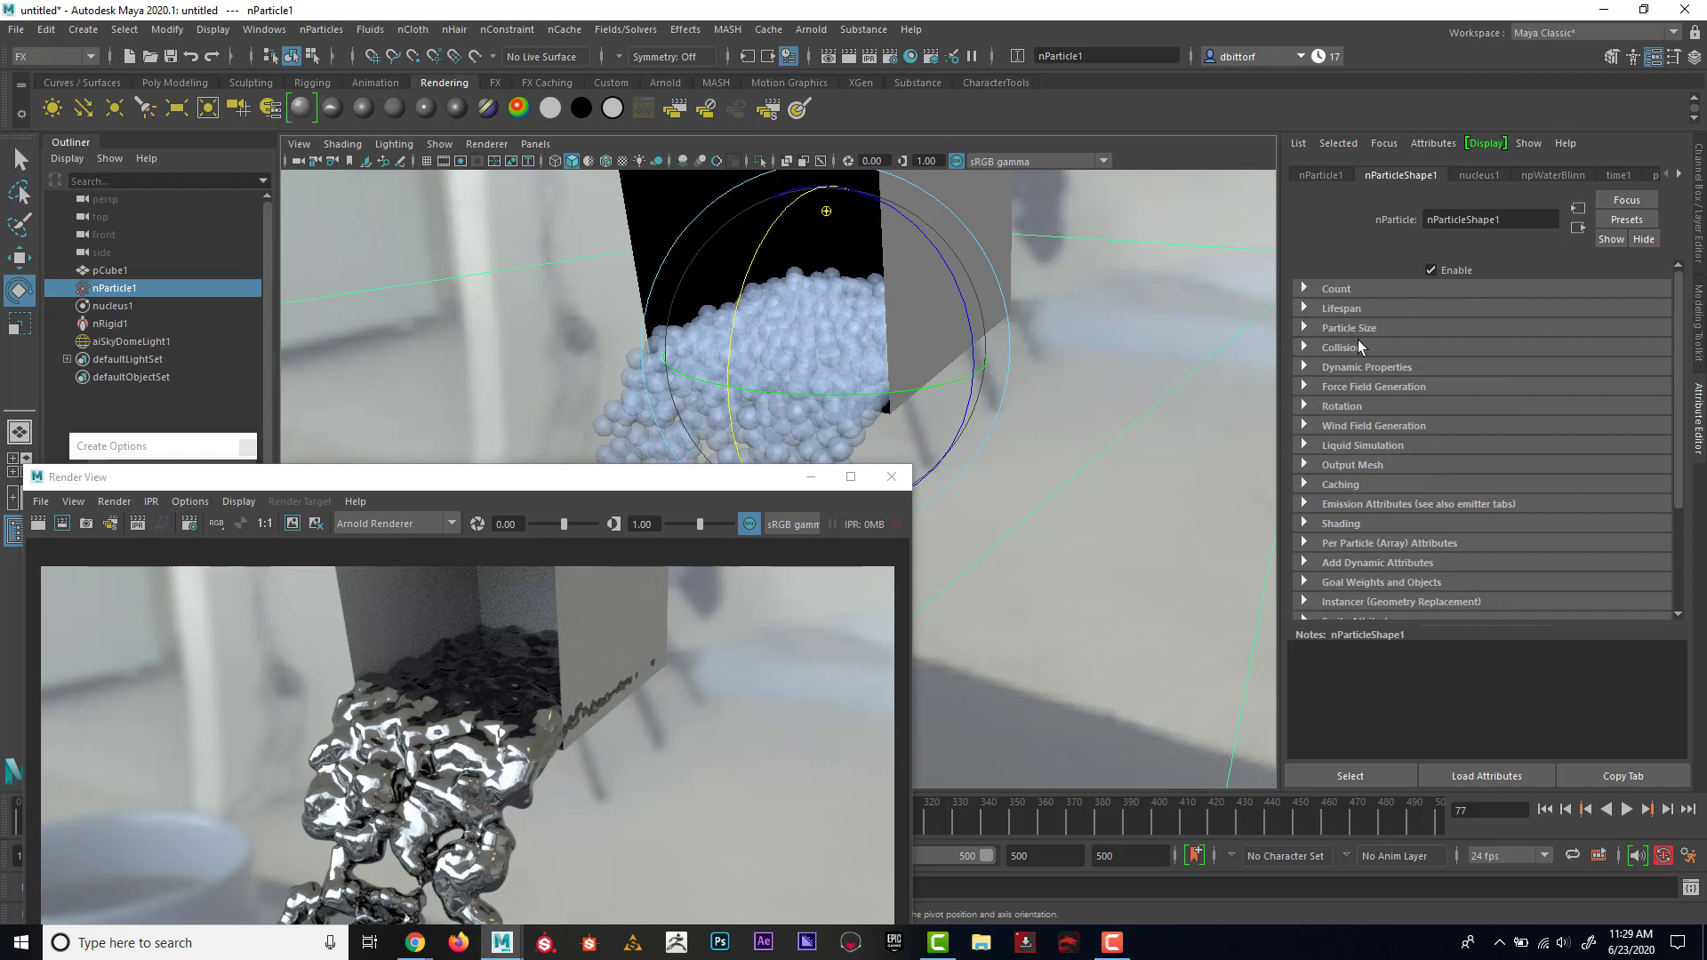
scroll(1360, 343, "down", 5)
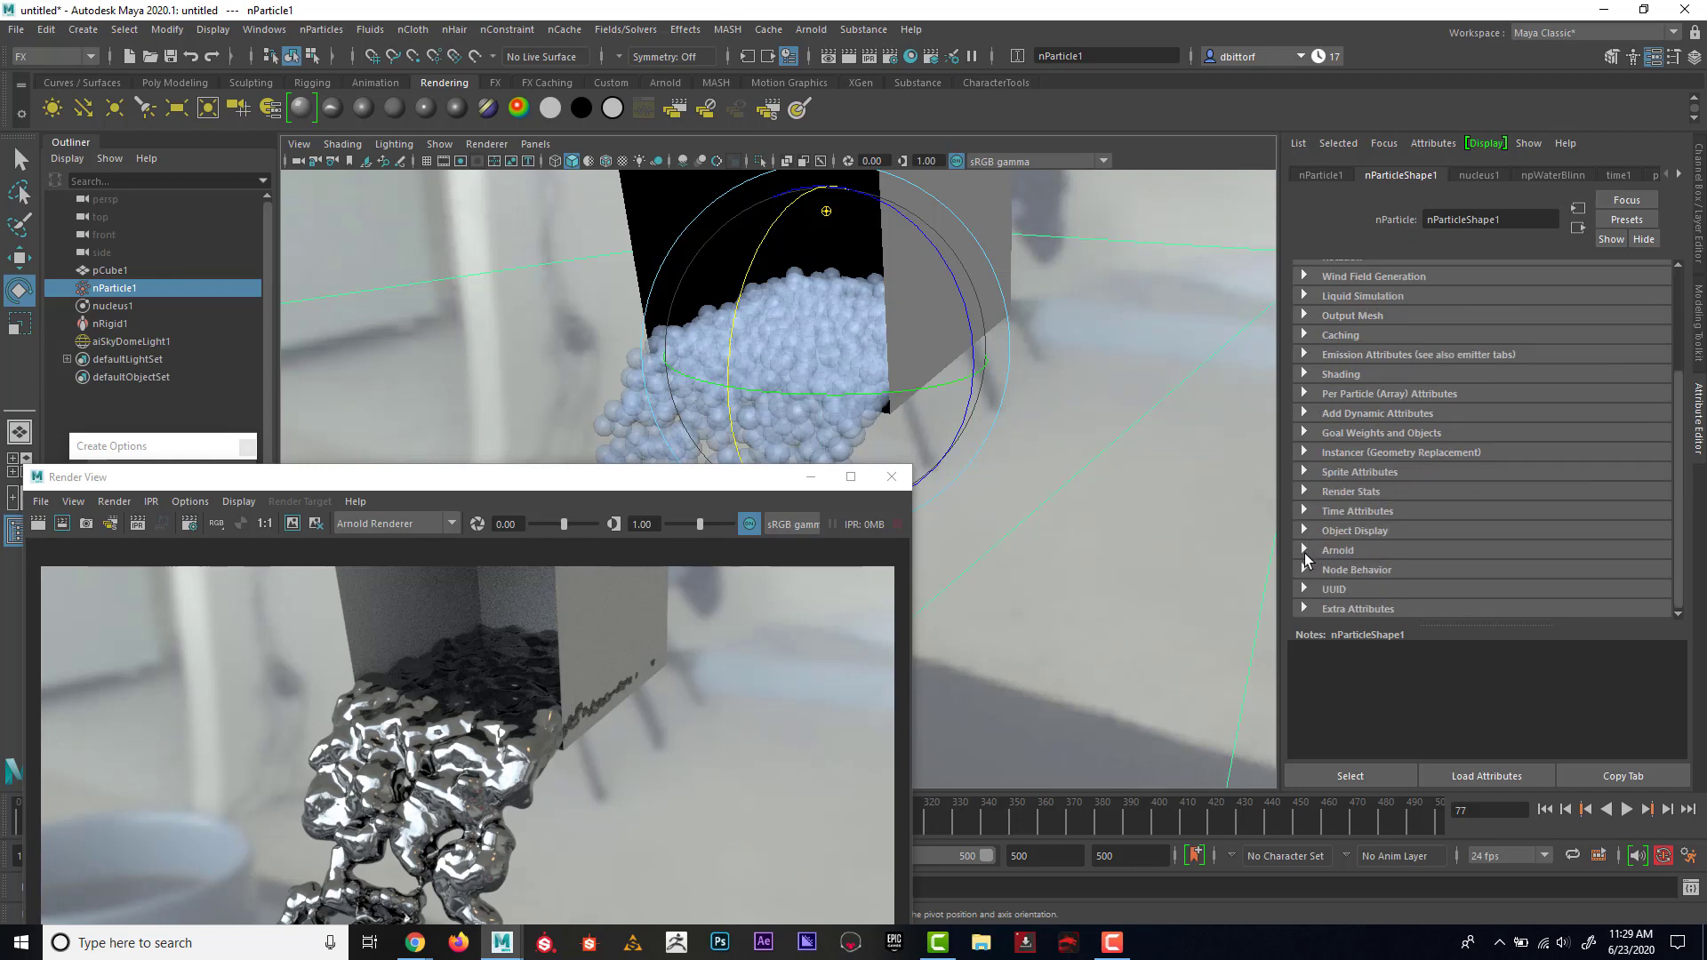
left_click(1304, 550)
scroll(1405, 449, "down", 5)
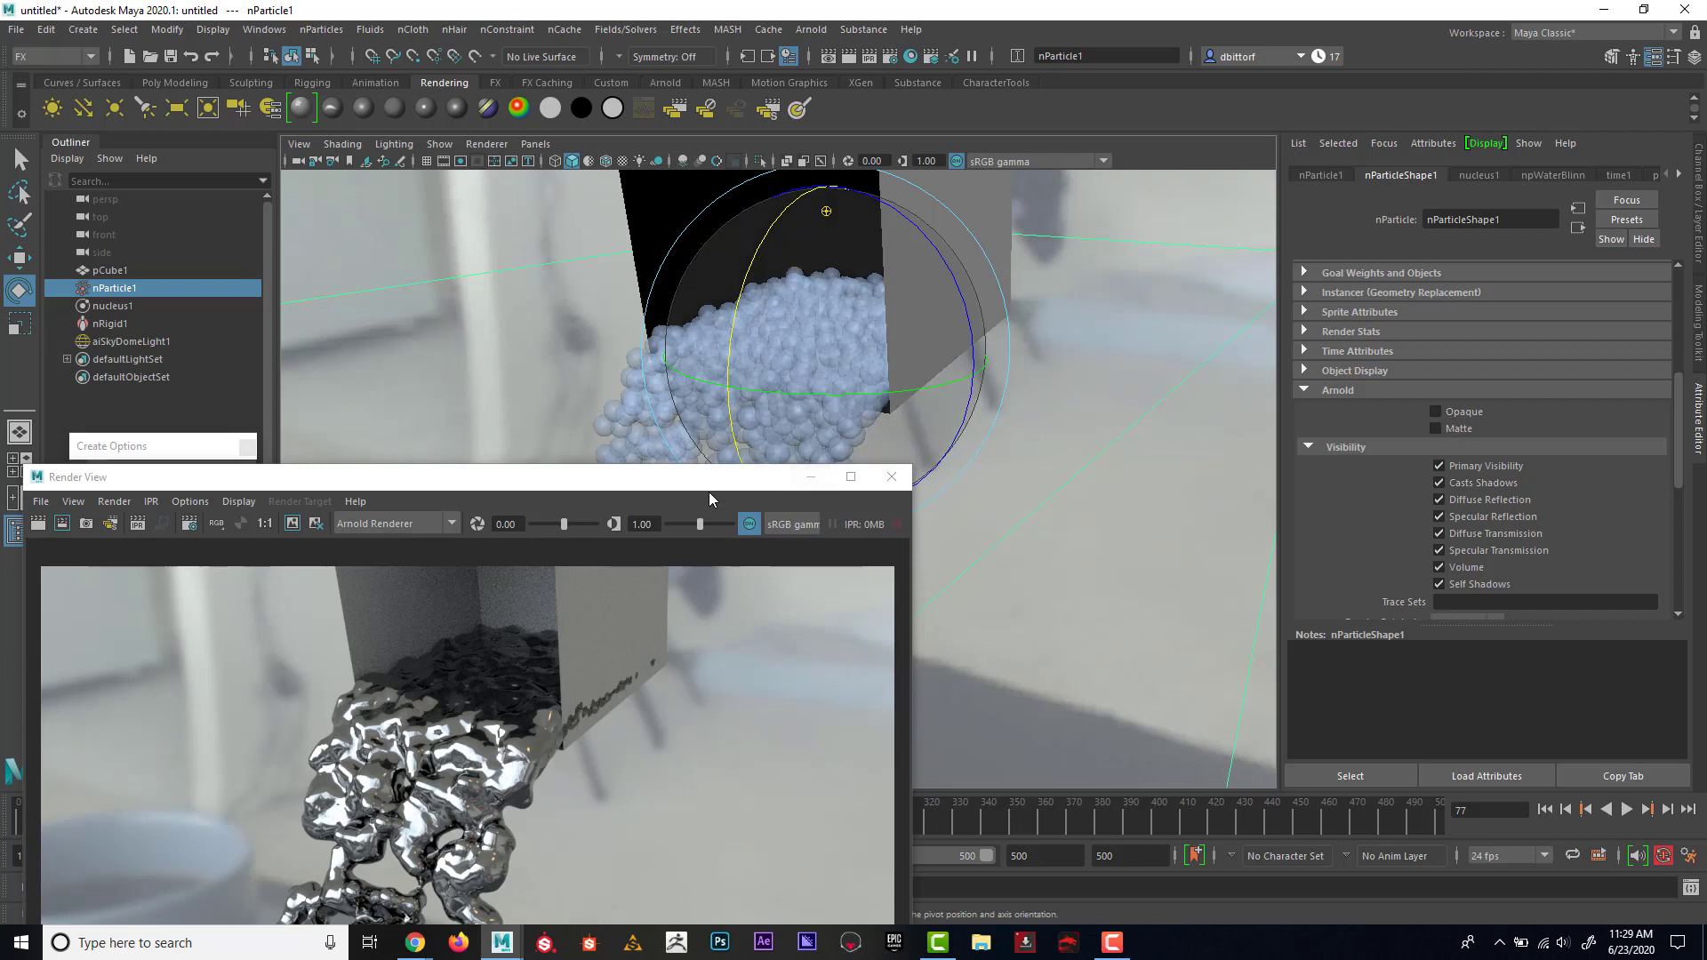
left_click_drag(708, 493, 724, 583)
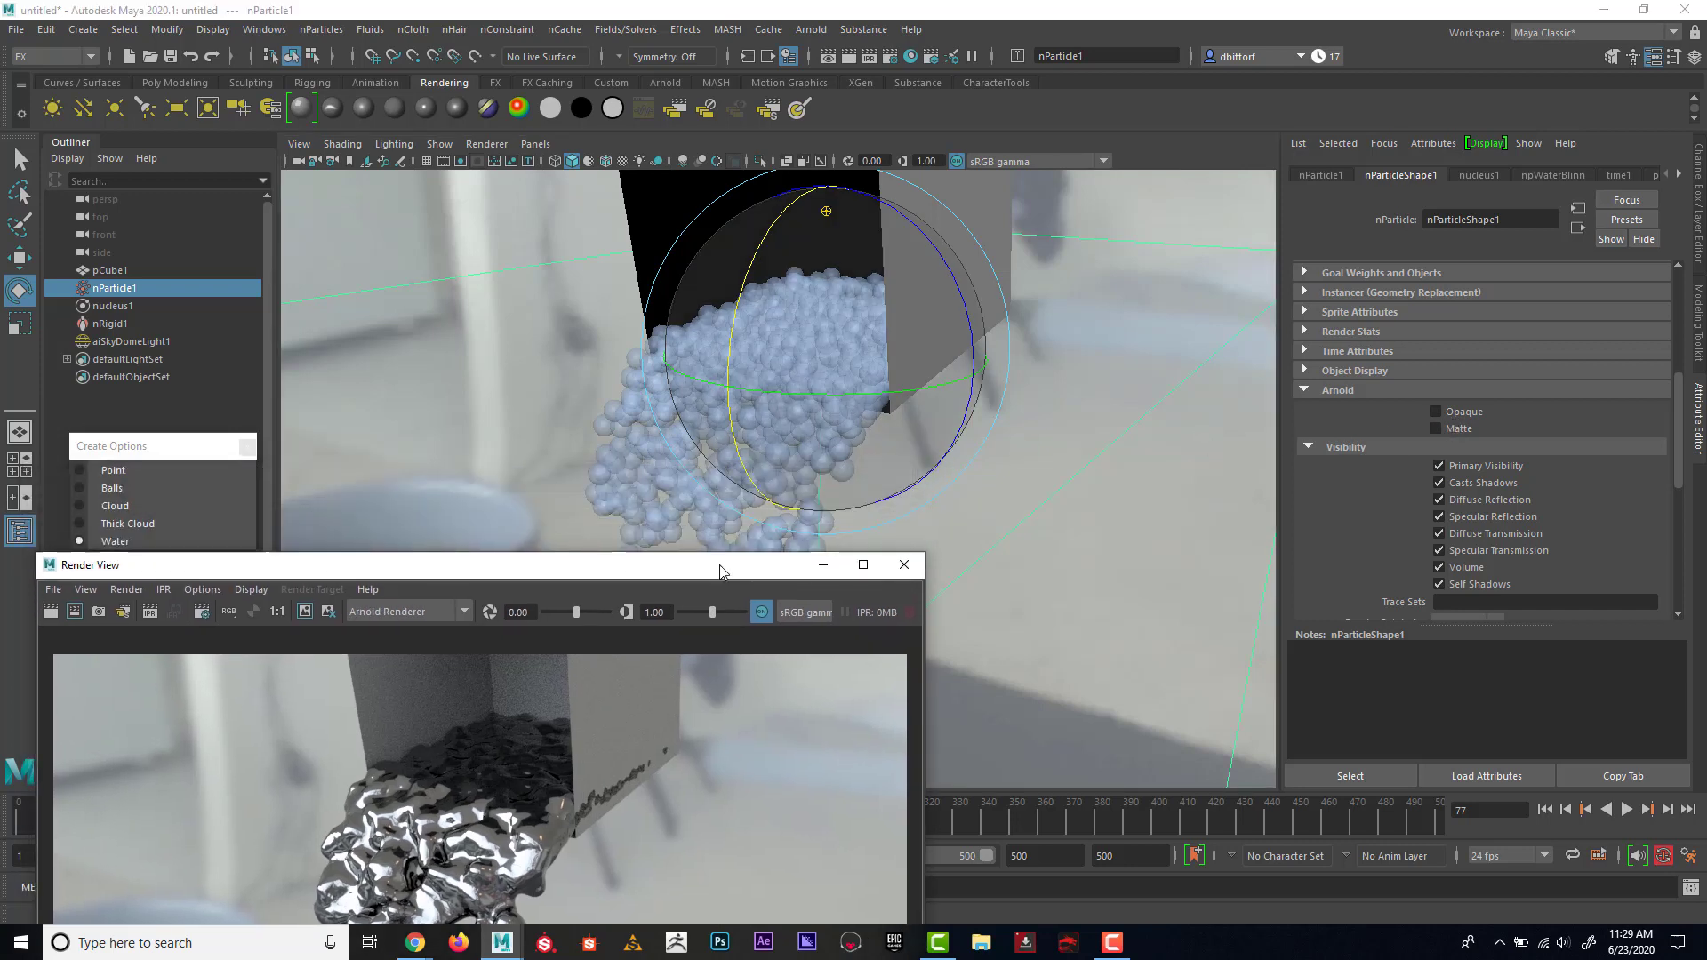
Assign a new Arnold aiStandardSurface material to the nParticles
right_click(631, 411)
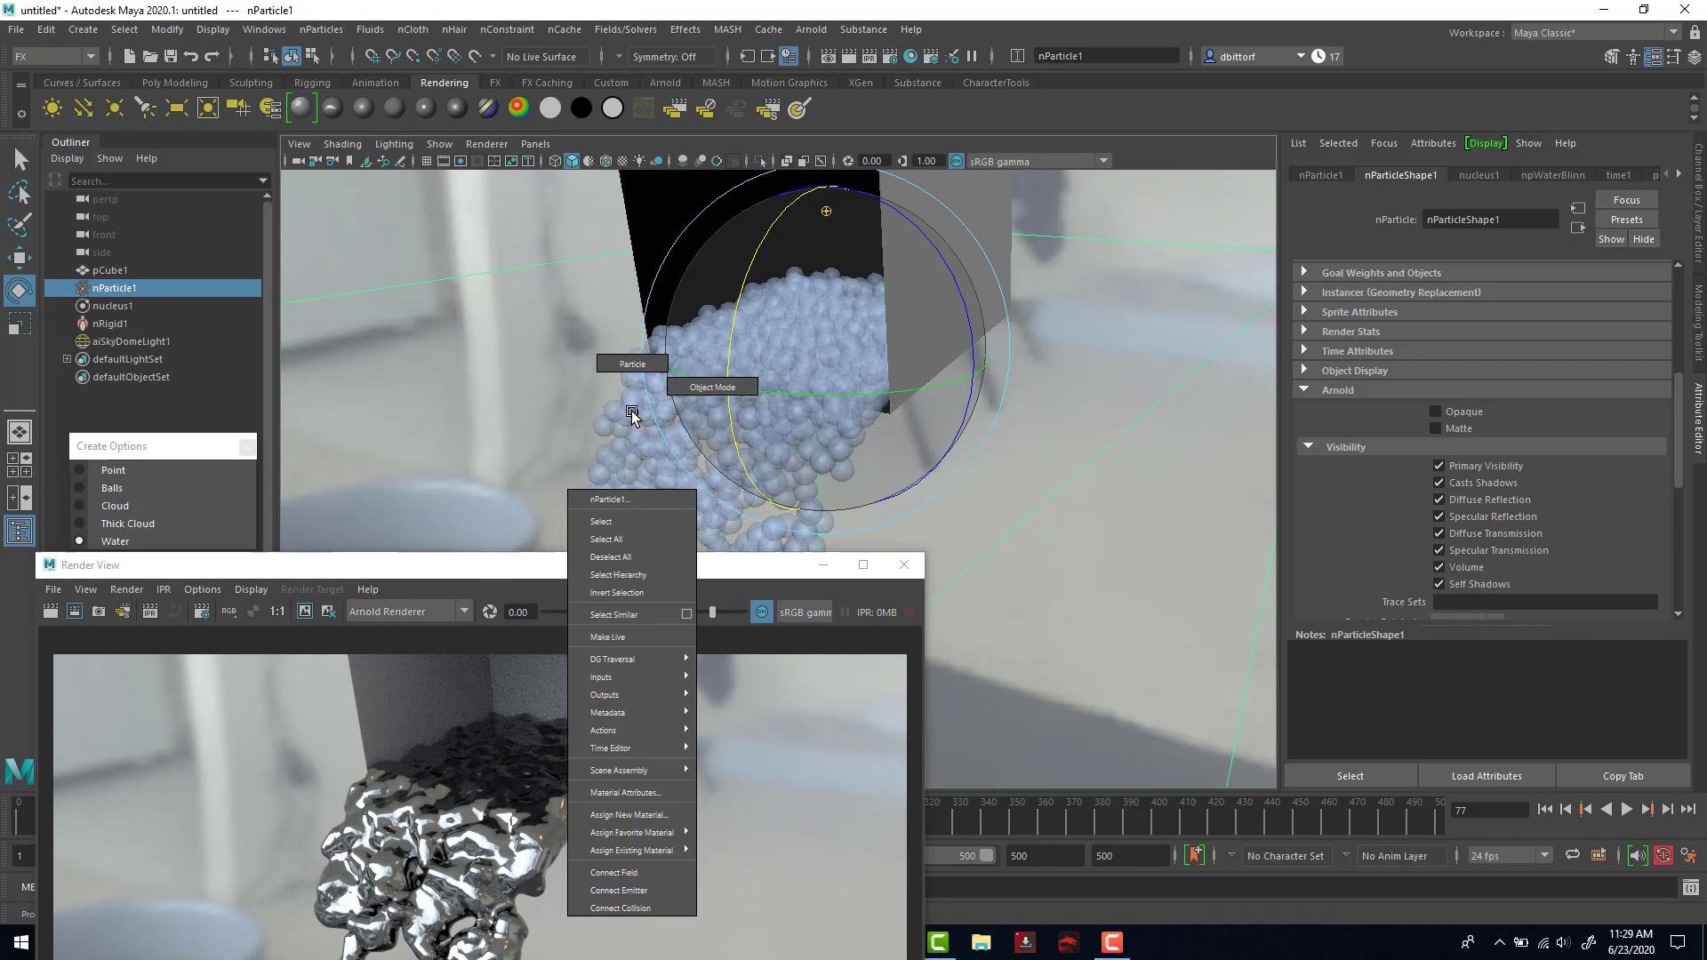
left_click(667, 818)
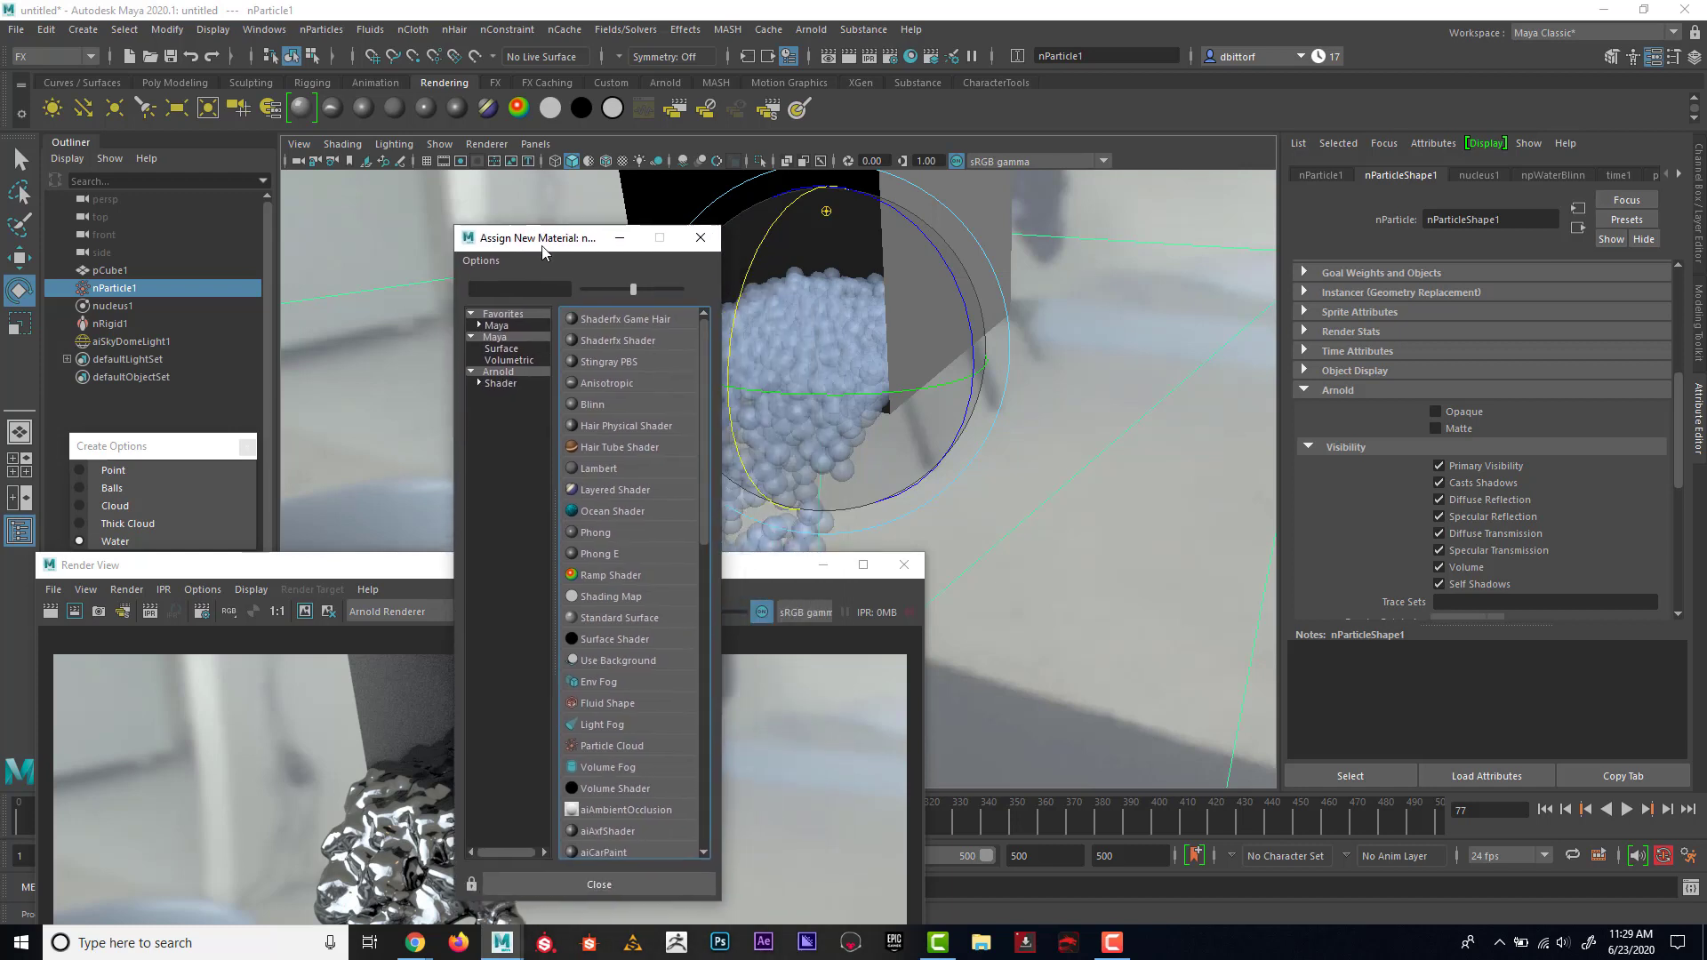
left_click(500, 383)
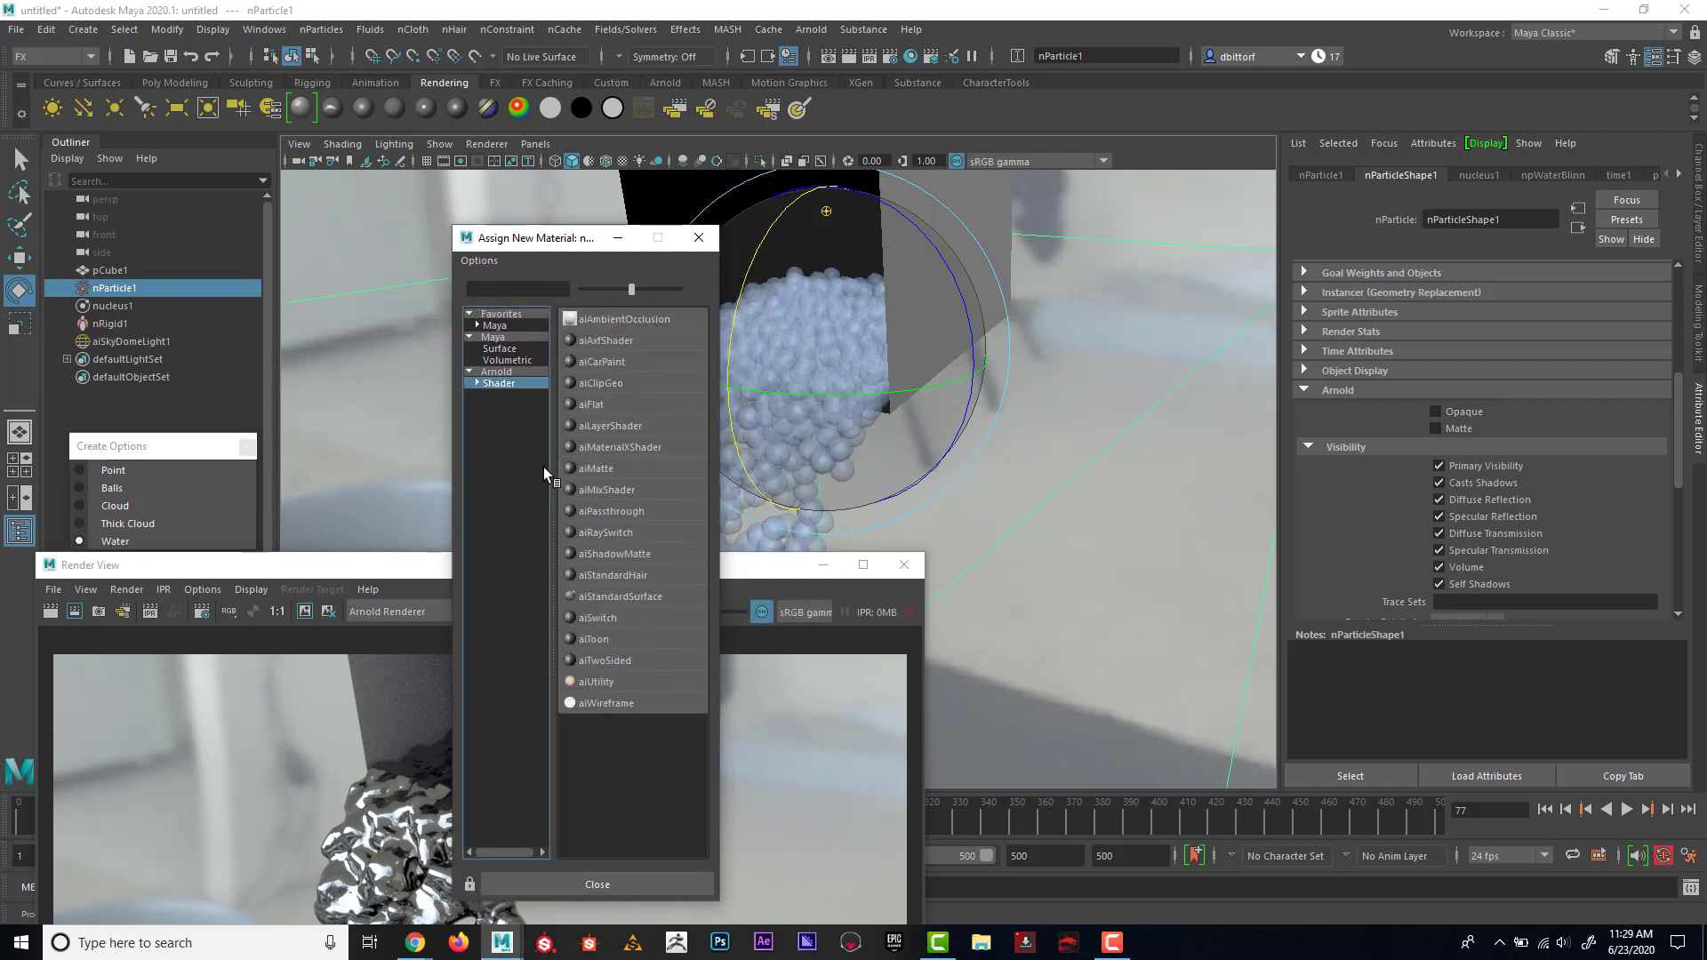
left_click(611, 594)
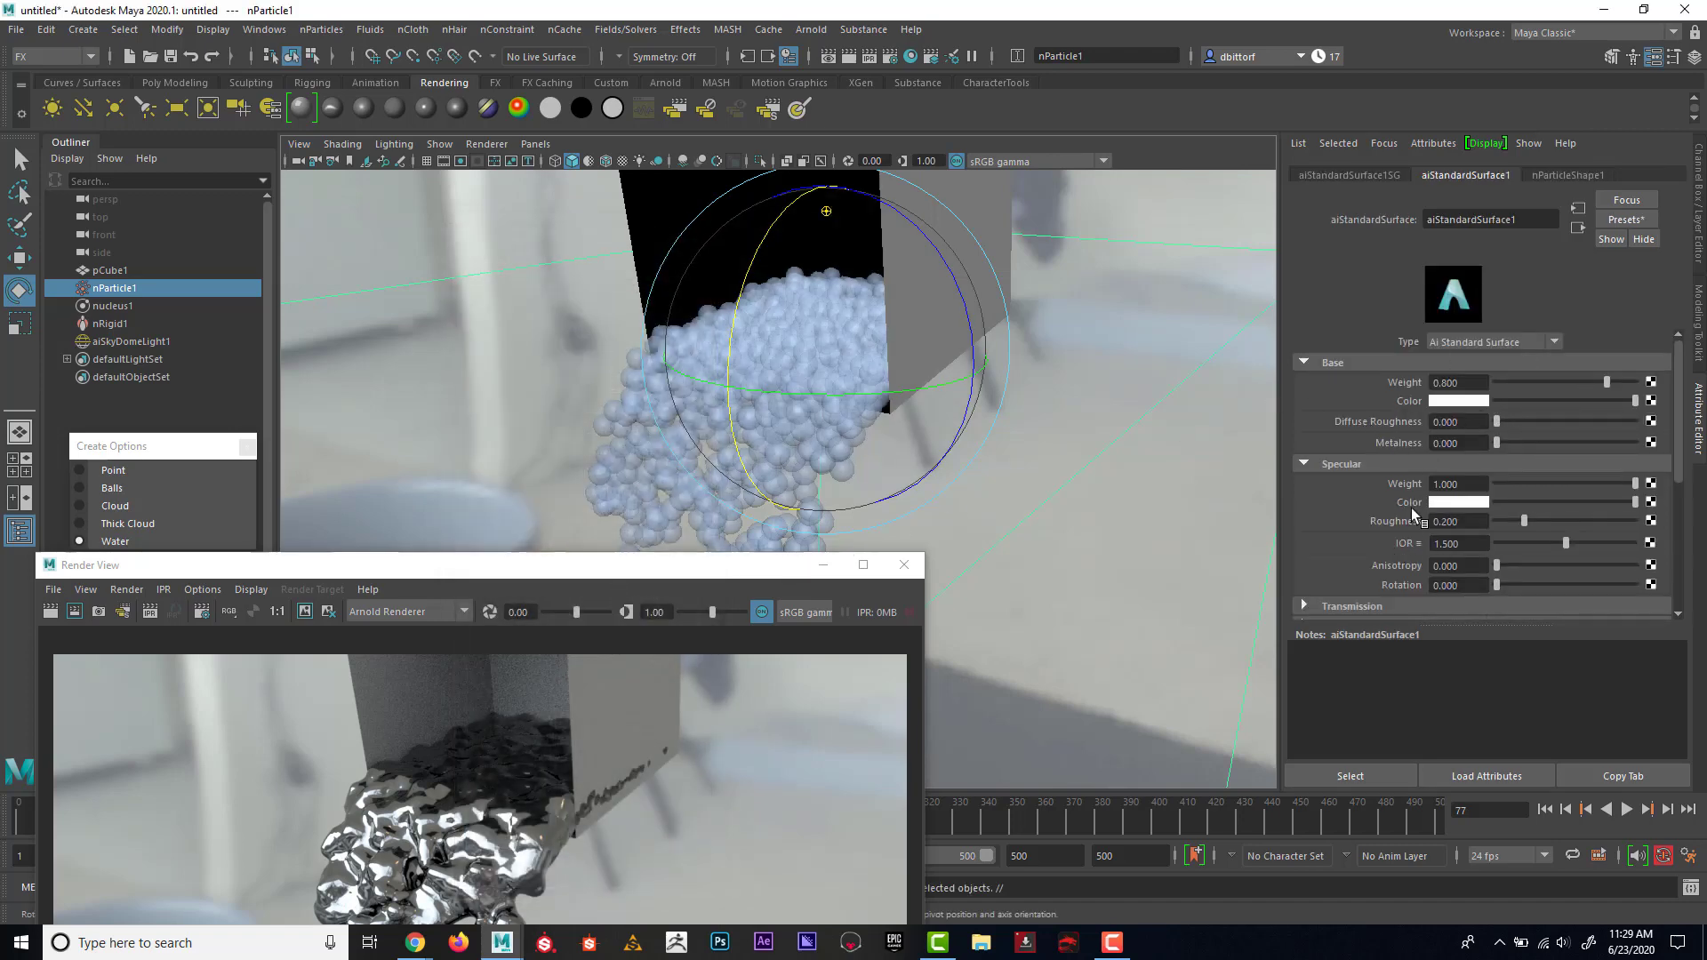
Replace the aiStandardSurface settings with the Clear_Water preset
left_click(1627, 221)
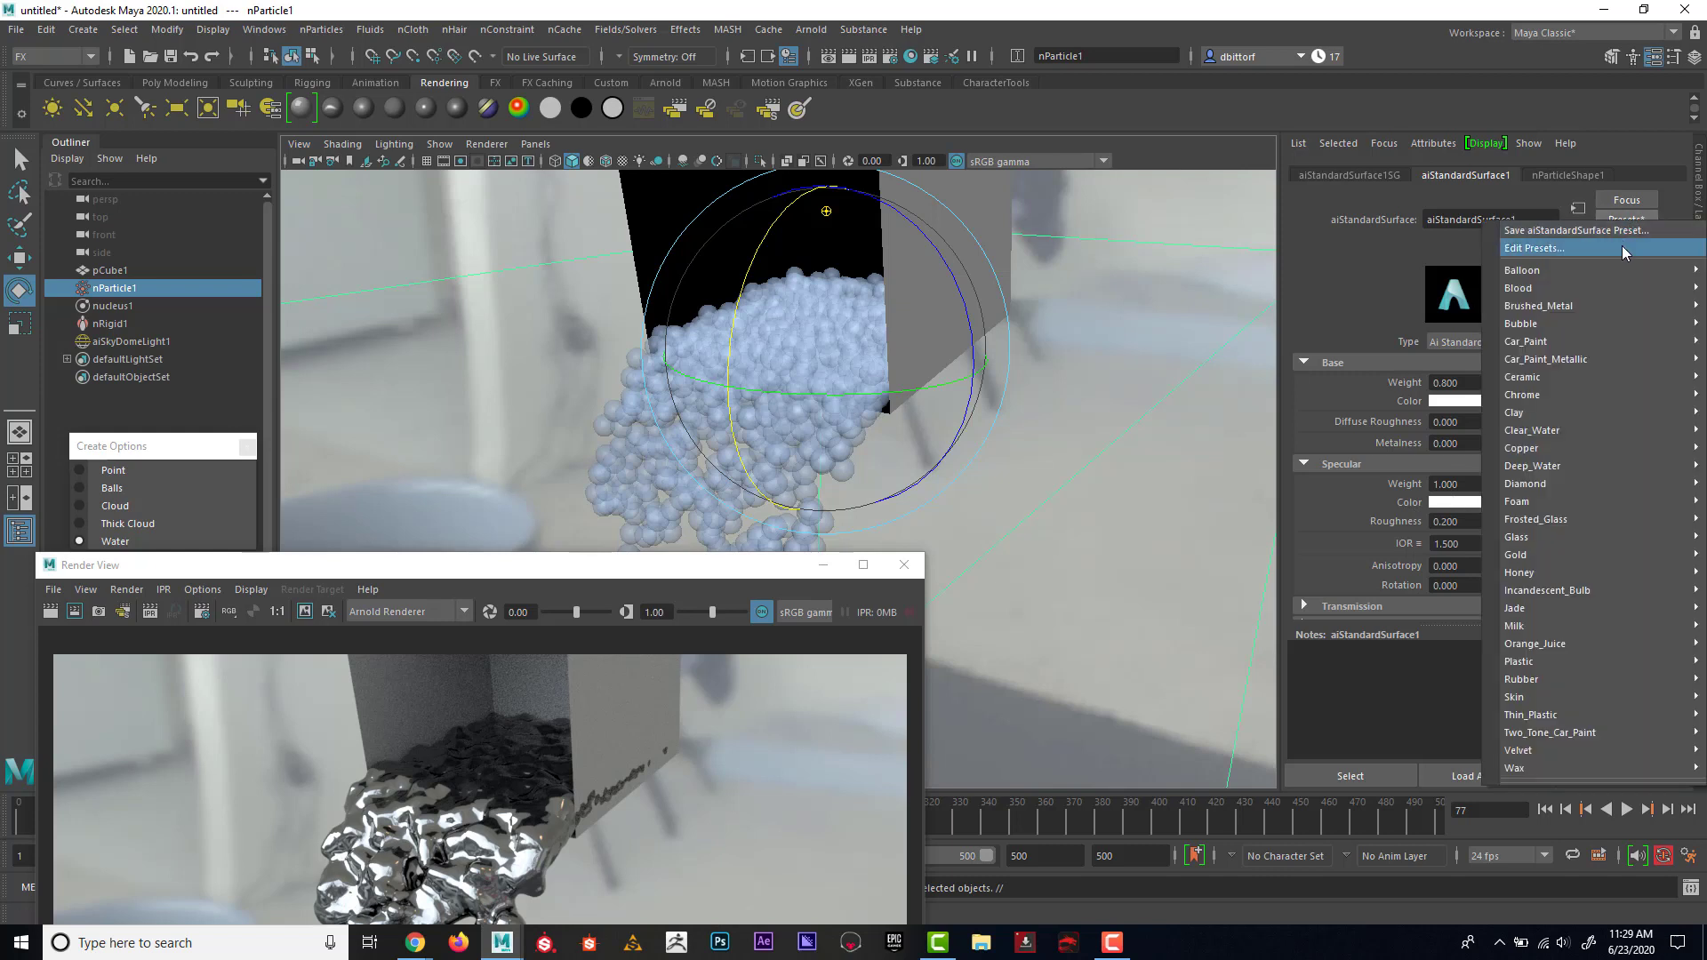
mouse_move(1594, 537)
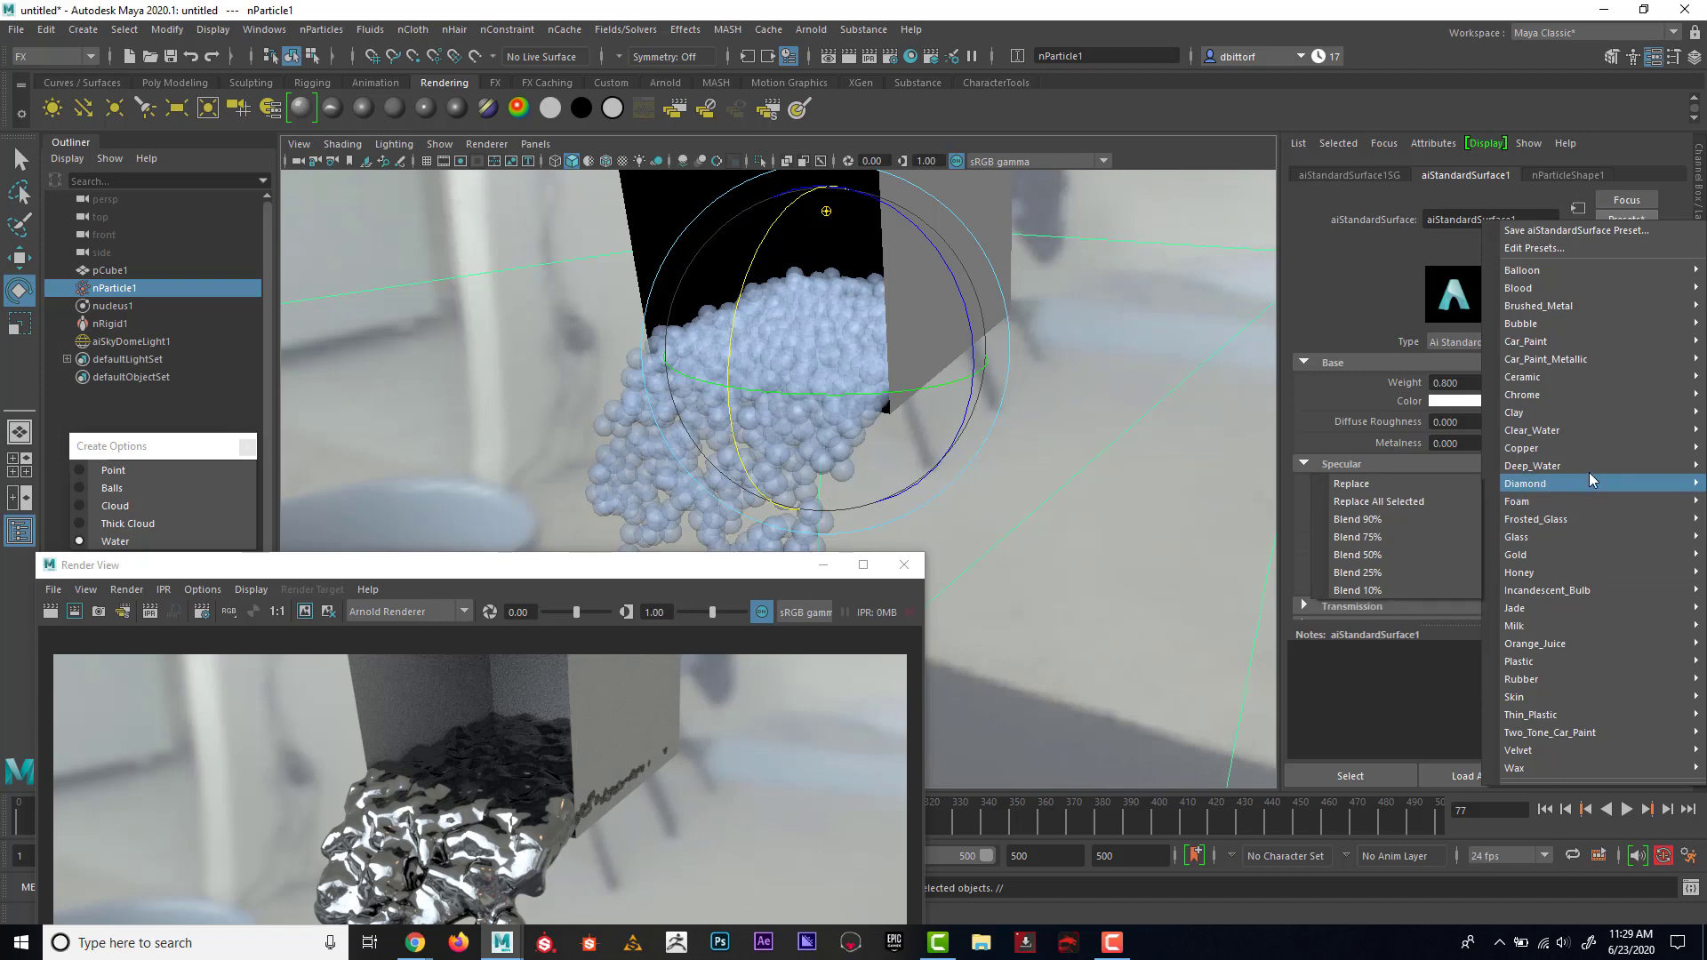
mouse_move(1580, 431)
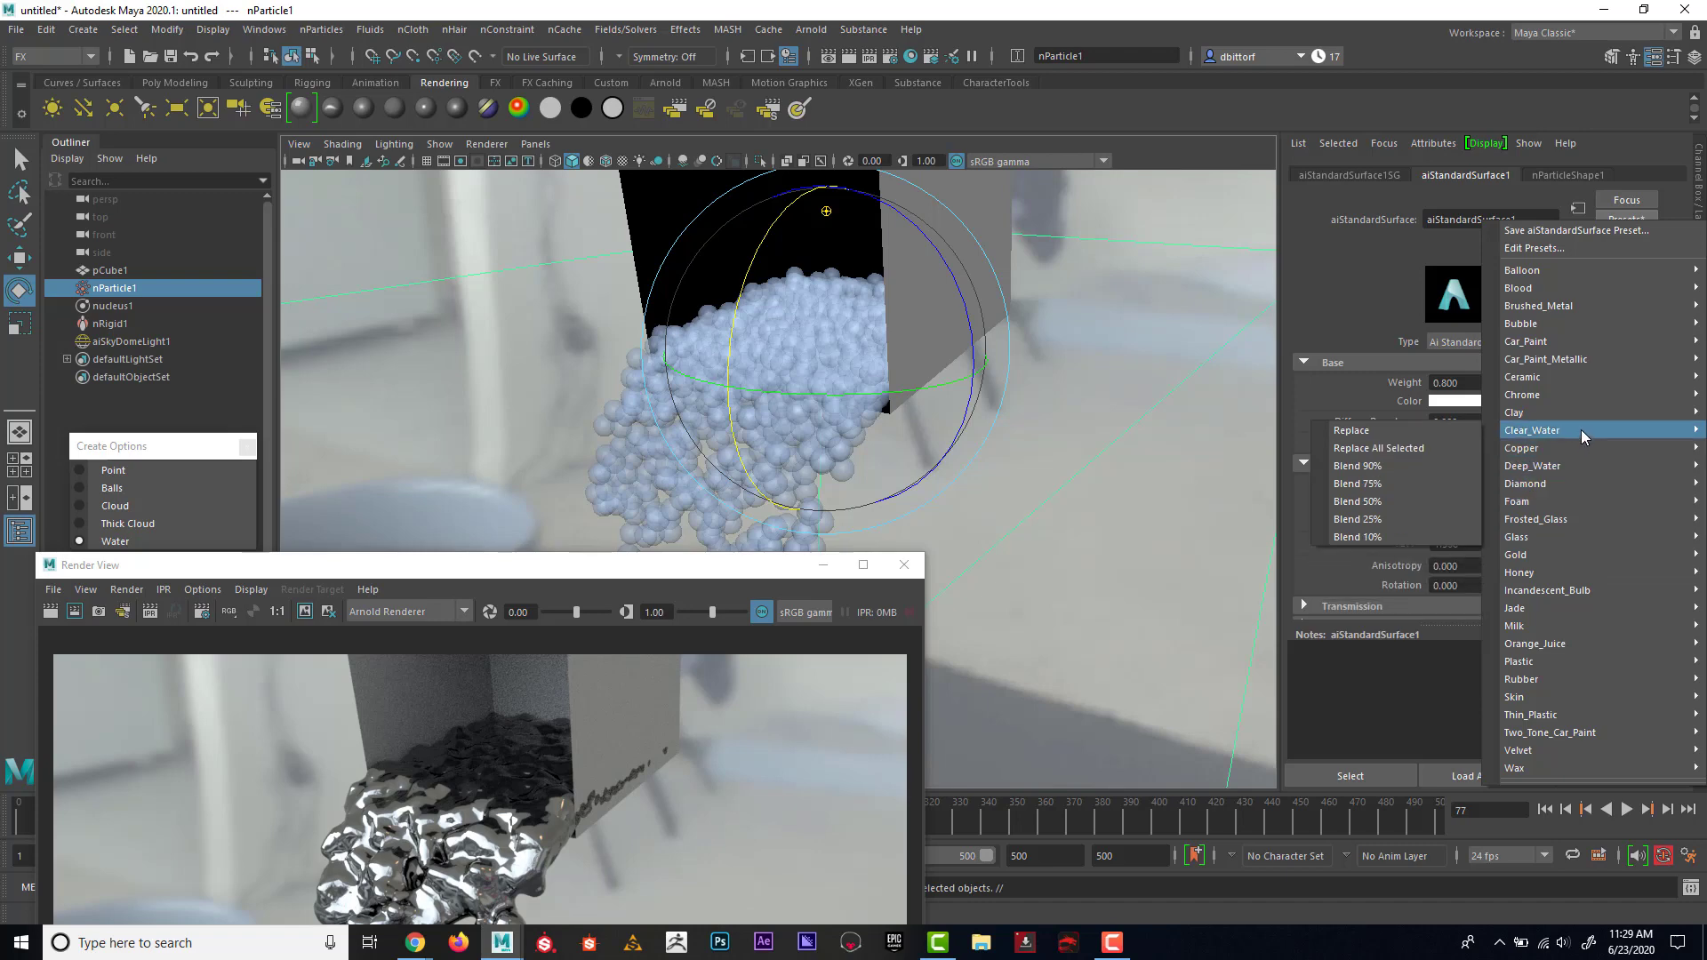
left_click(1427, 429)
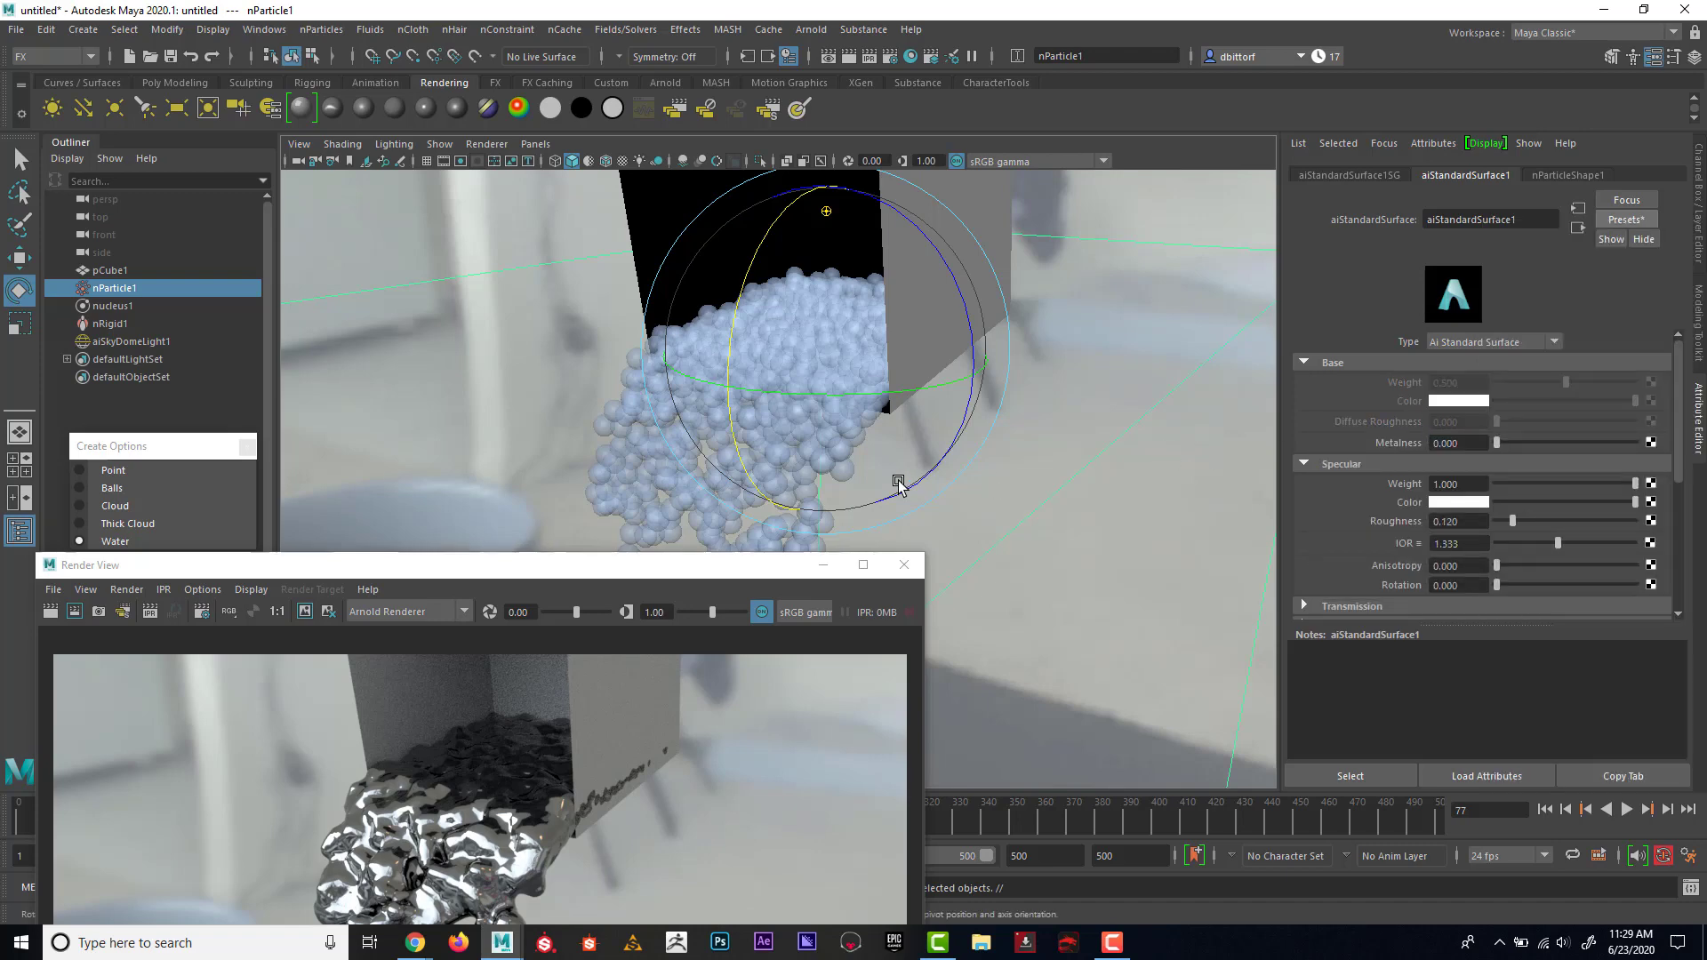
left_click_drag(779, 565, 1068, 195)
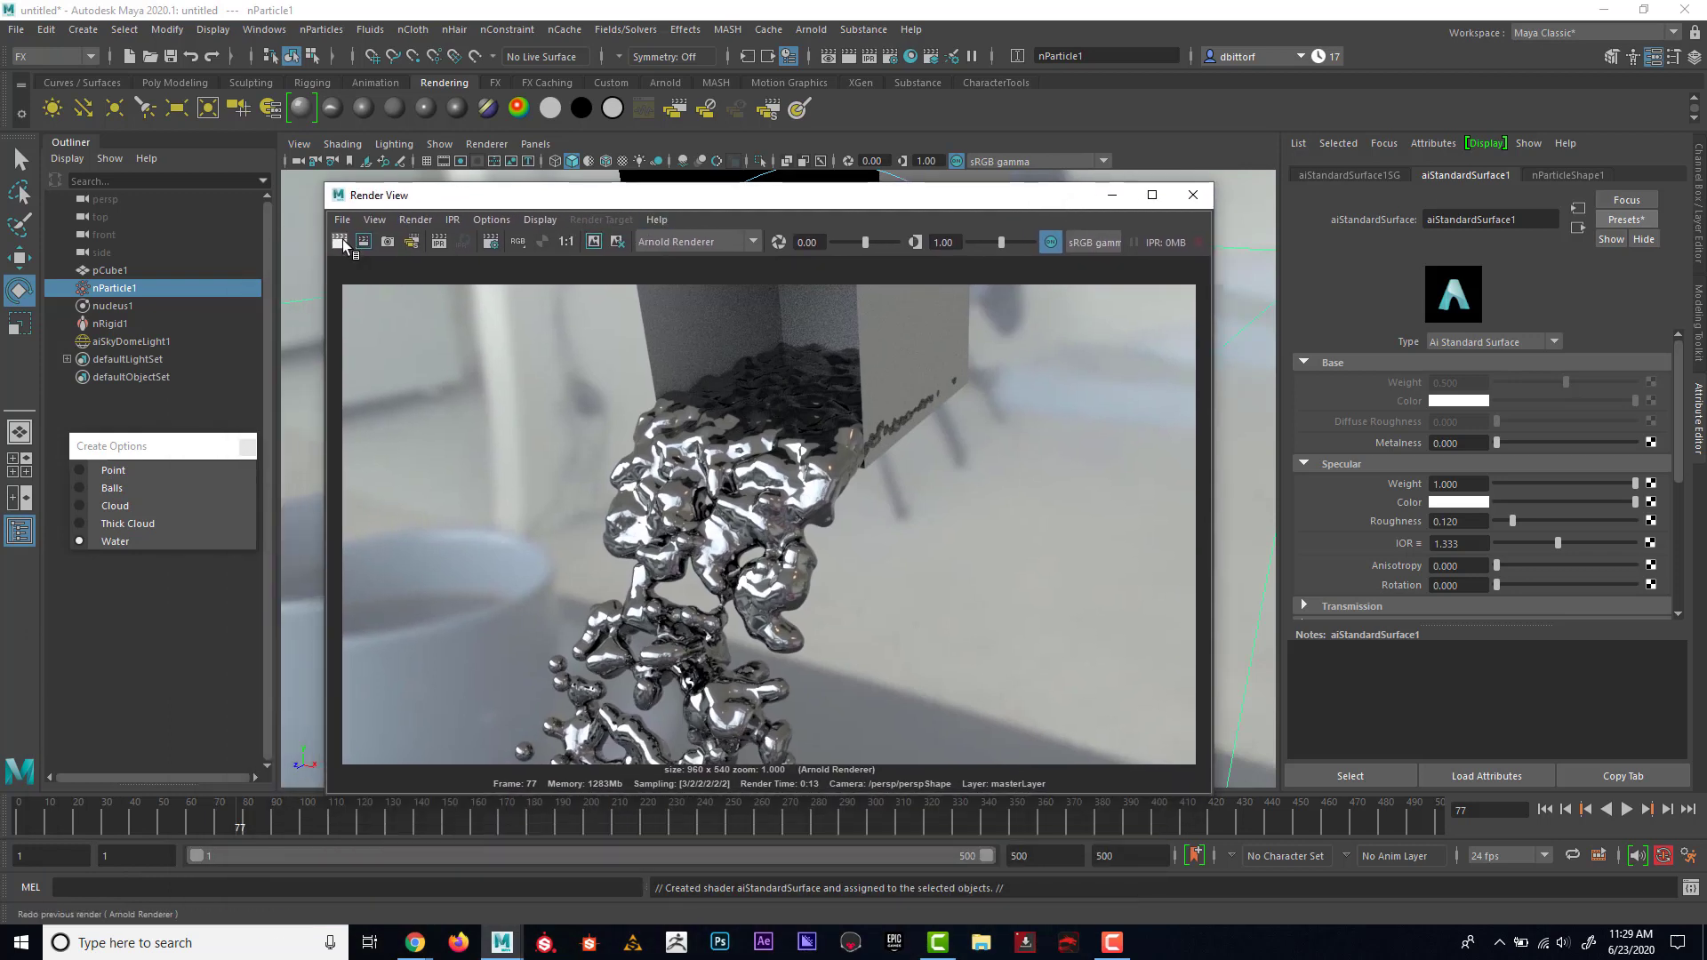
Re-render frame 77 in Arnold with the clear water material
left_click(340, 244)
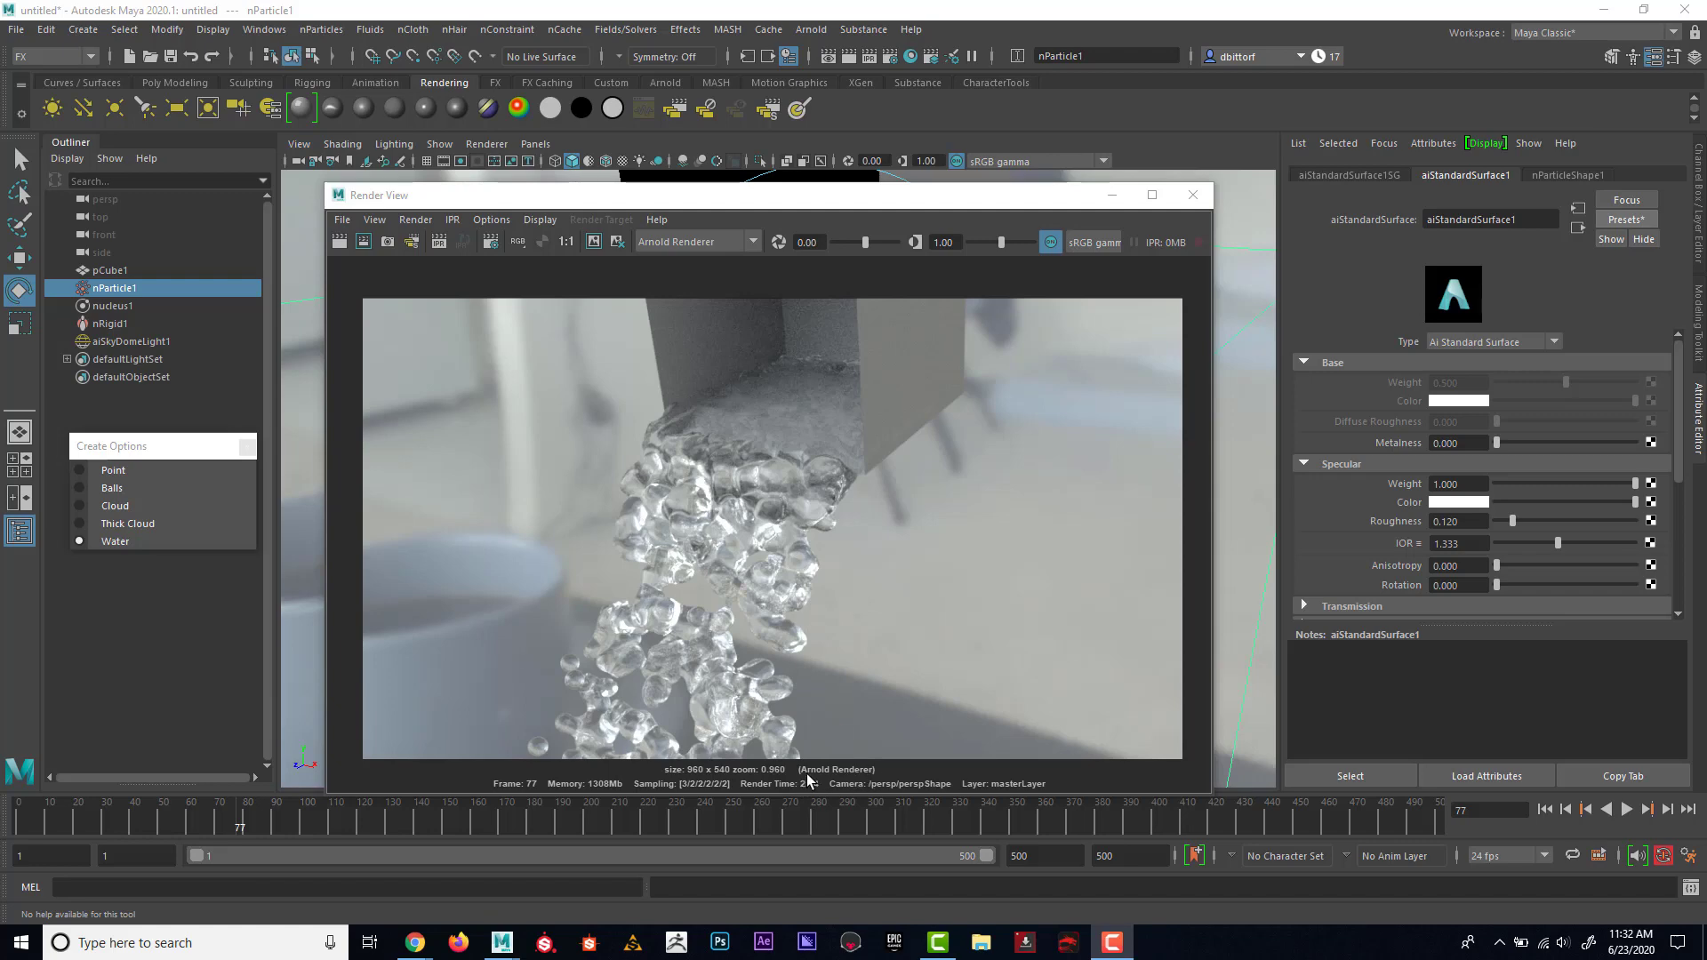
scroll(775, 652, "up", 3)
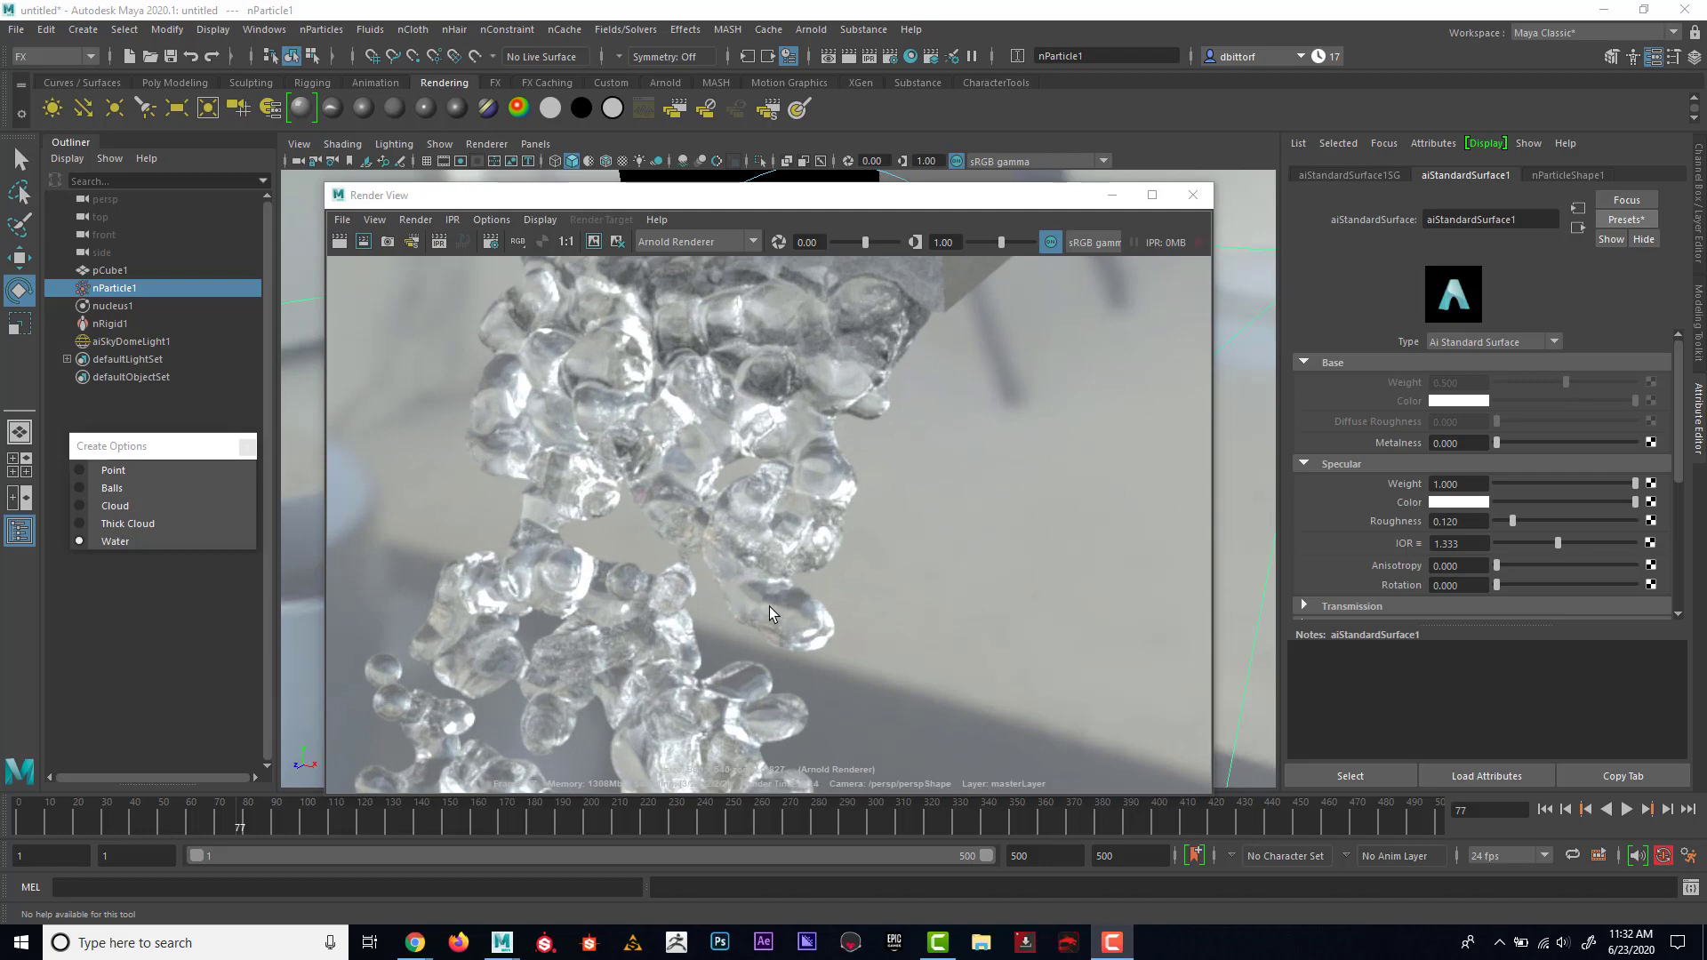
scroll(770, 606, "up", 4)
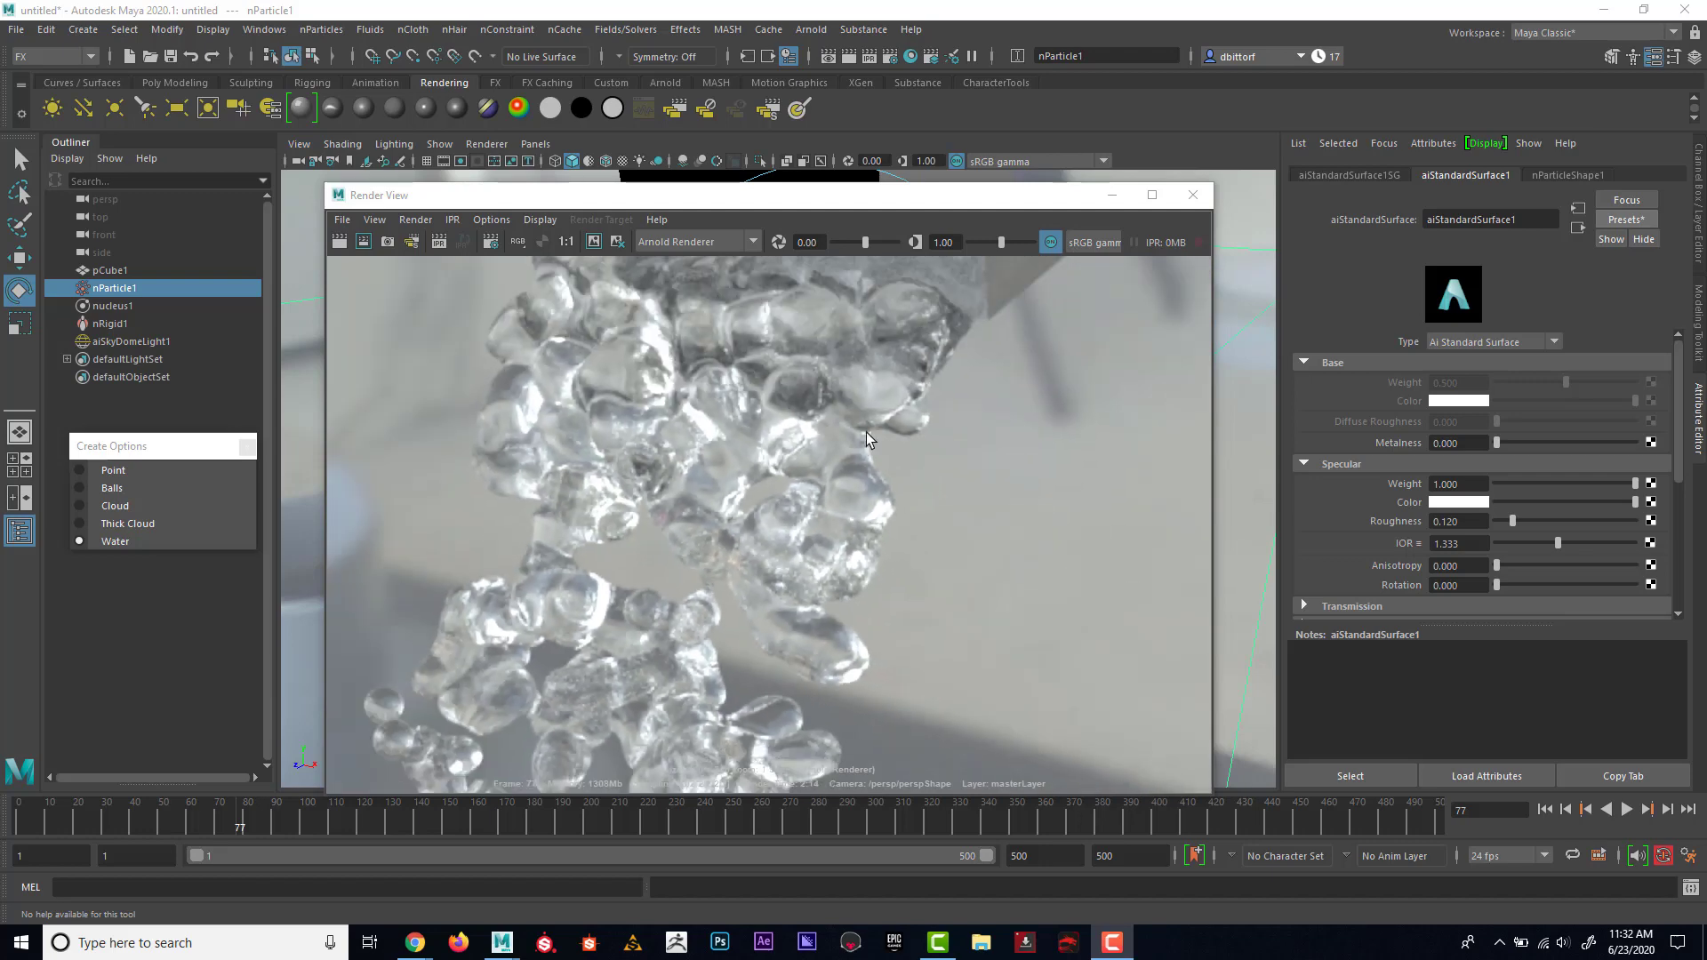
scroll(739, 521, "down", 7)
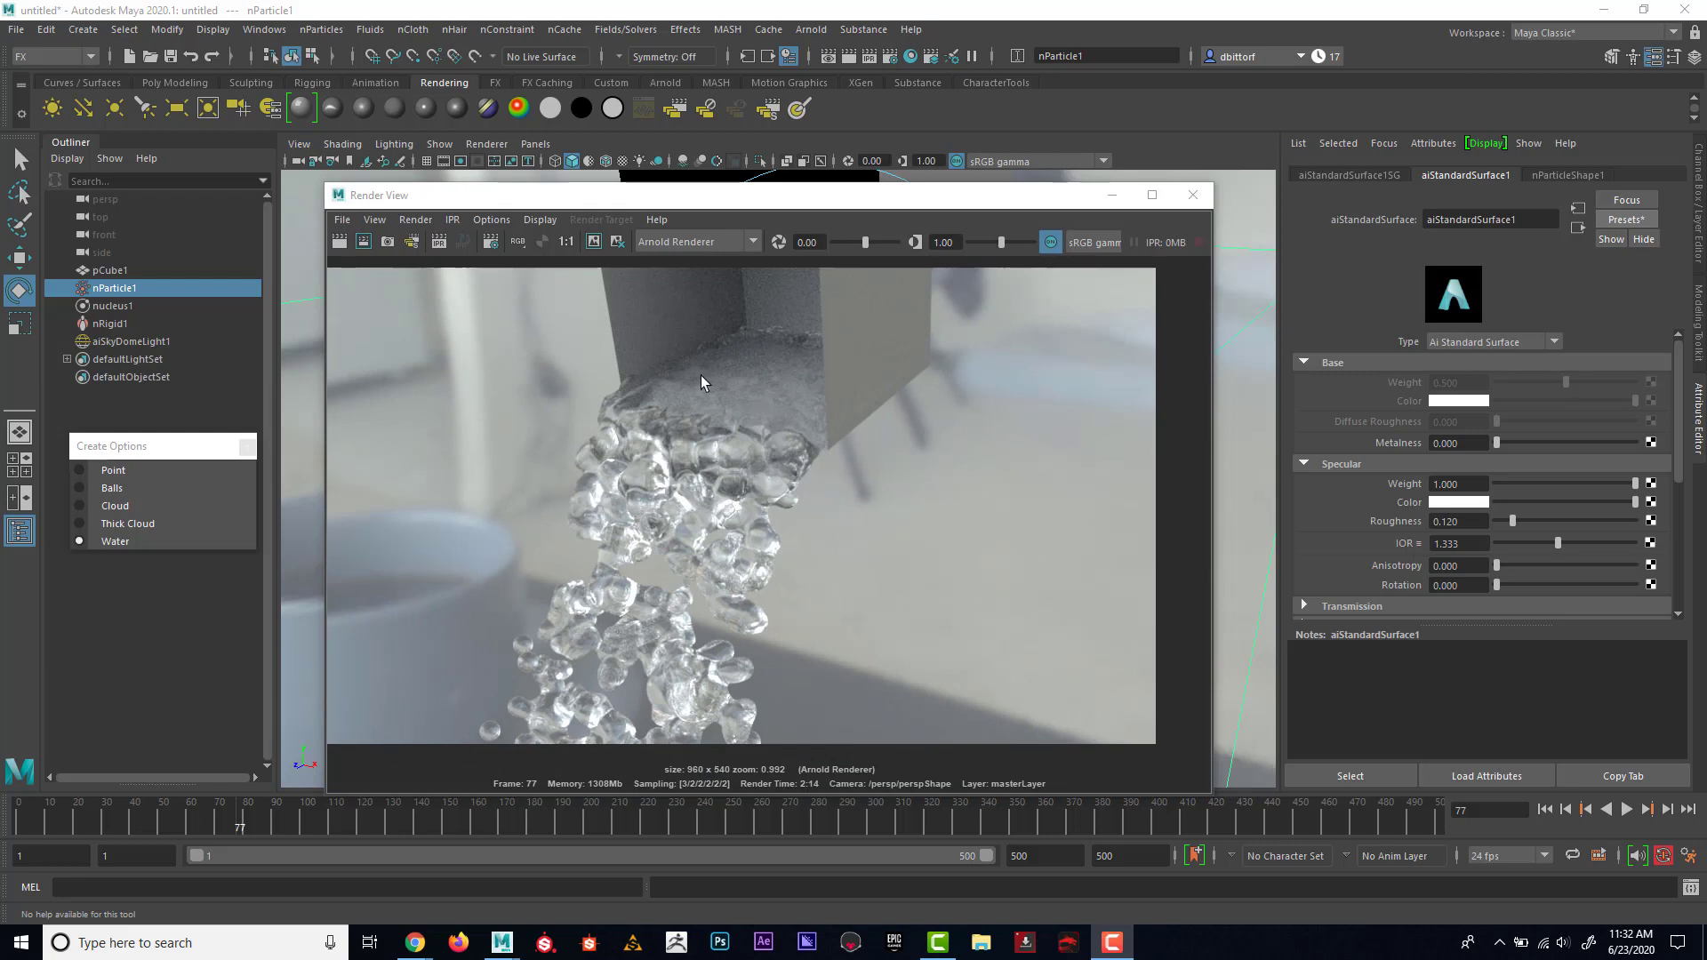
left_click_drag(814, 205, 1308, 184)
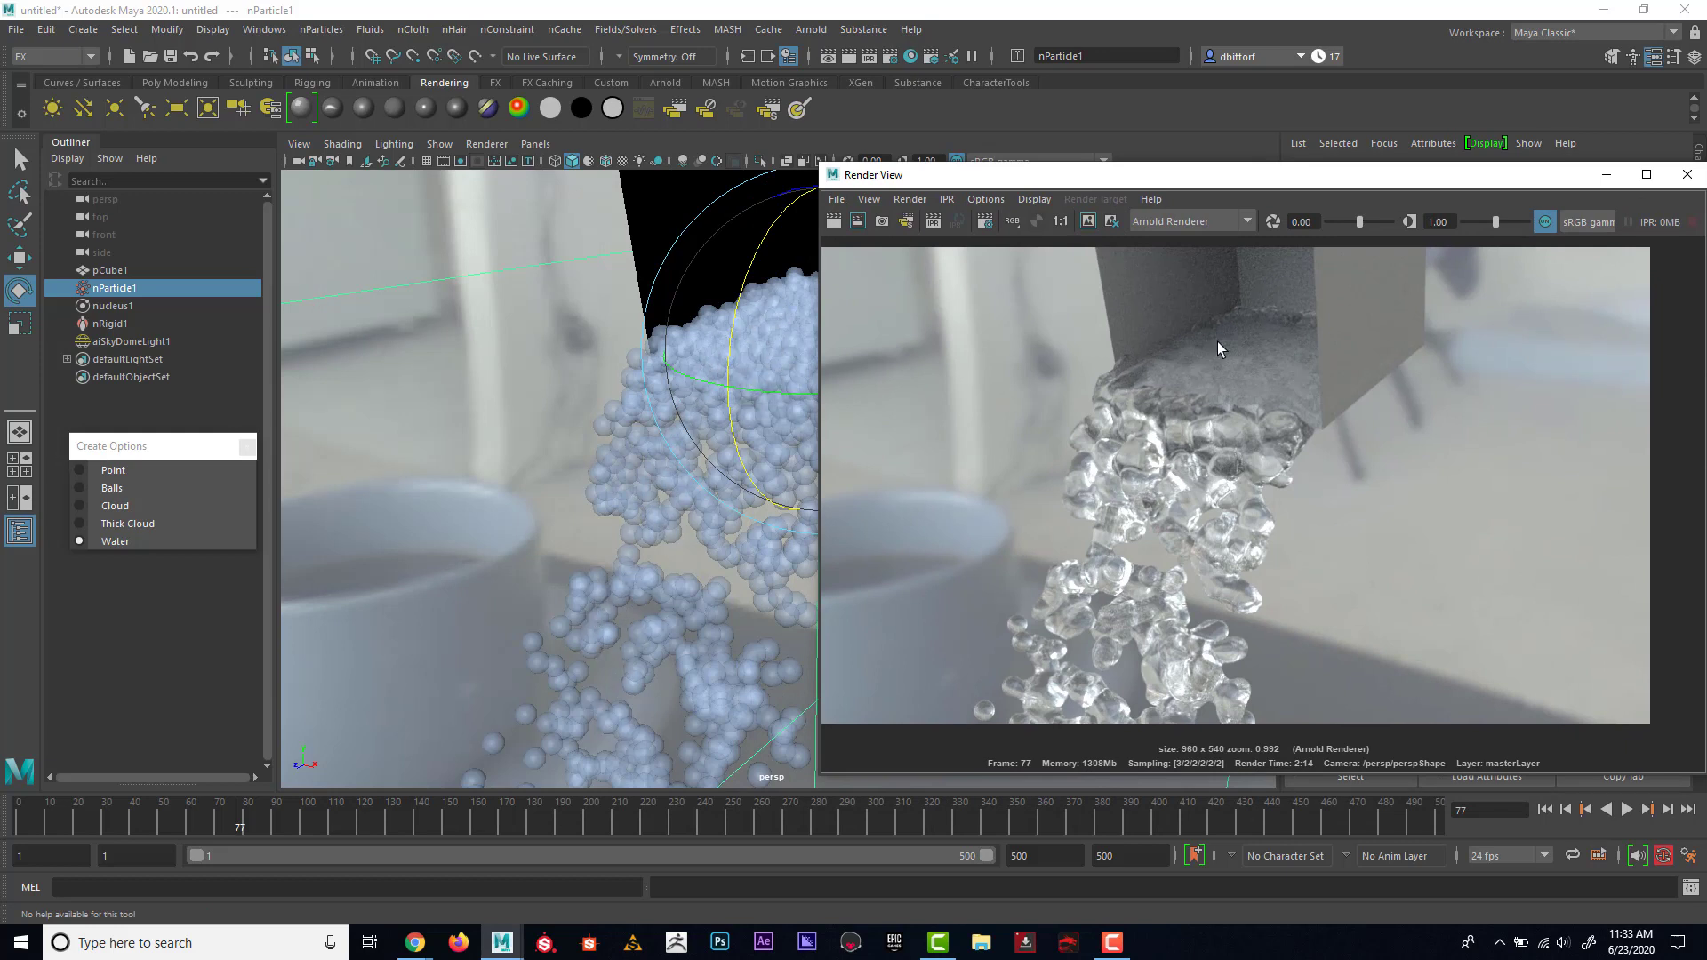
left_click_drag(1255, 180, 966, 203)
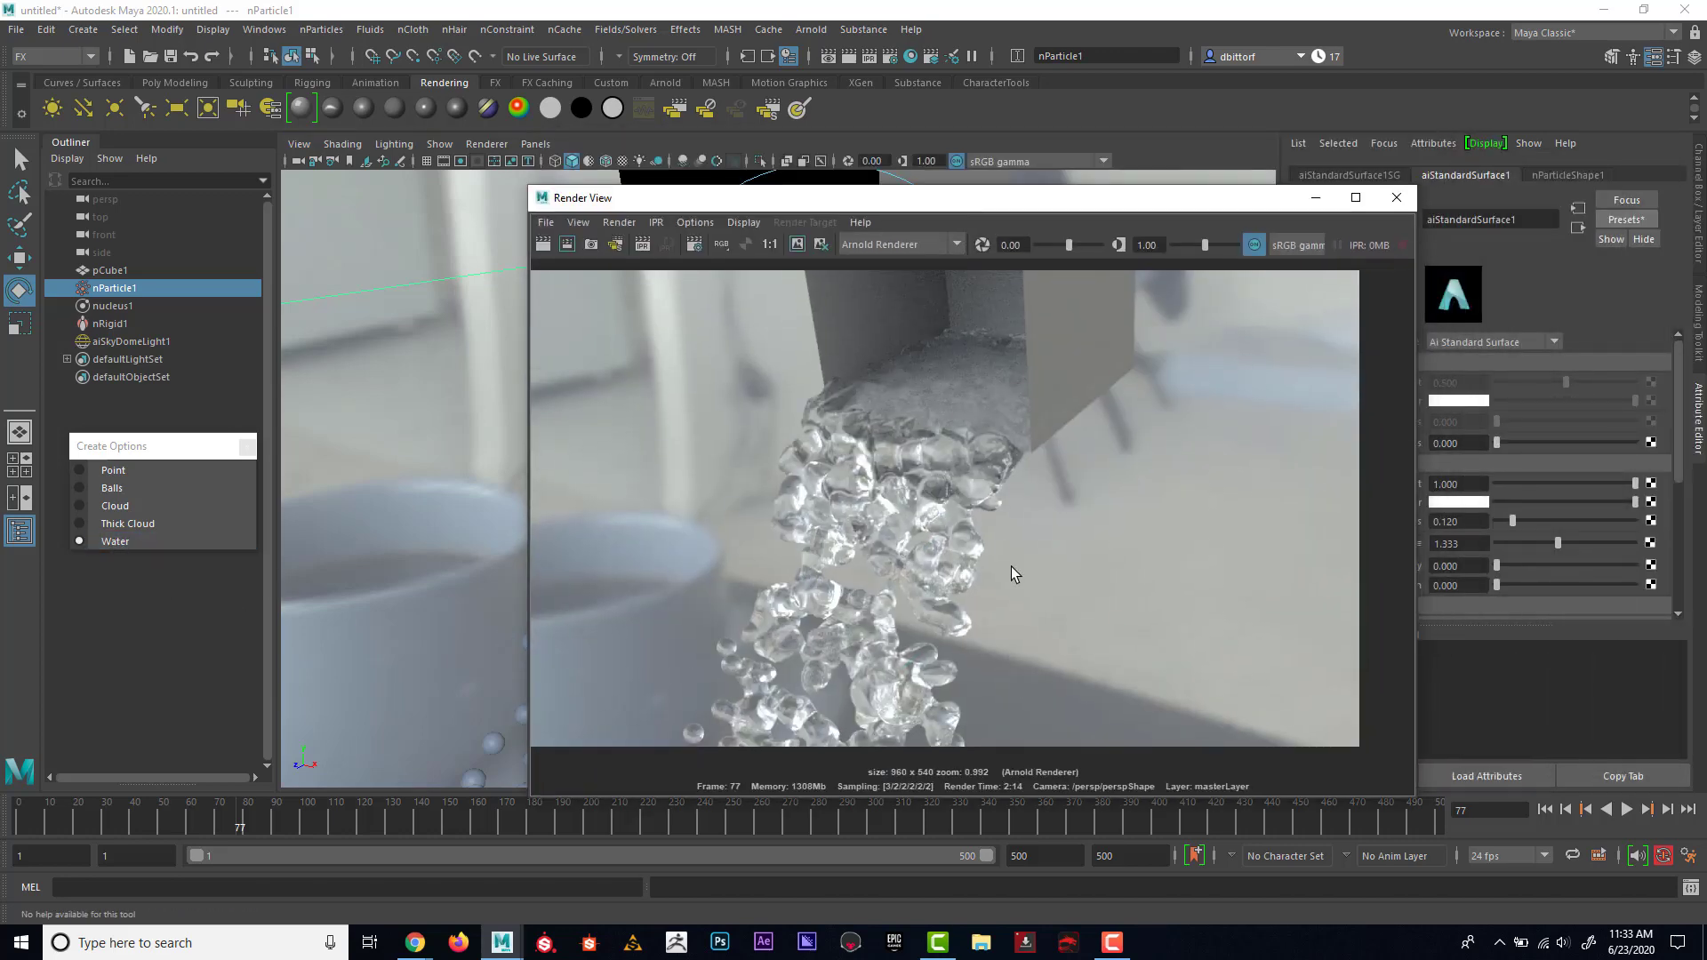
left_click_drag(1099, 203, 830, 286)
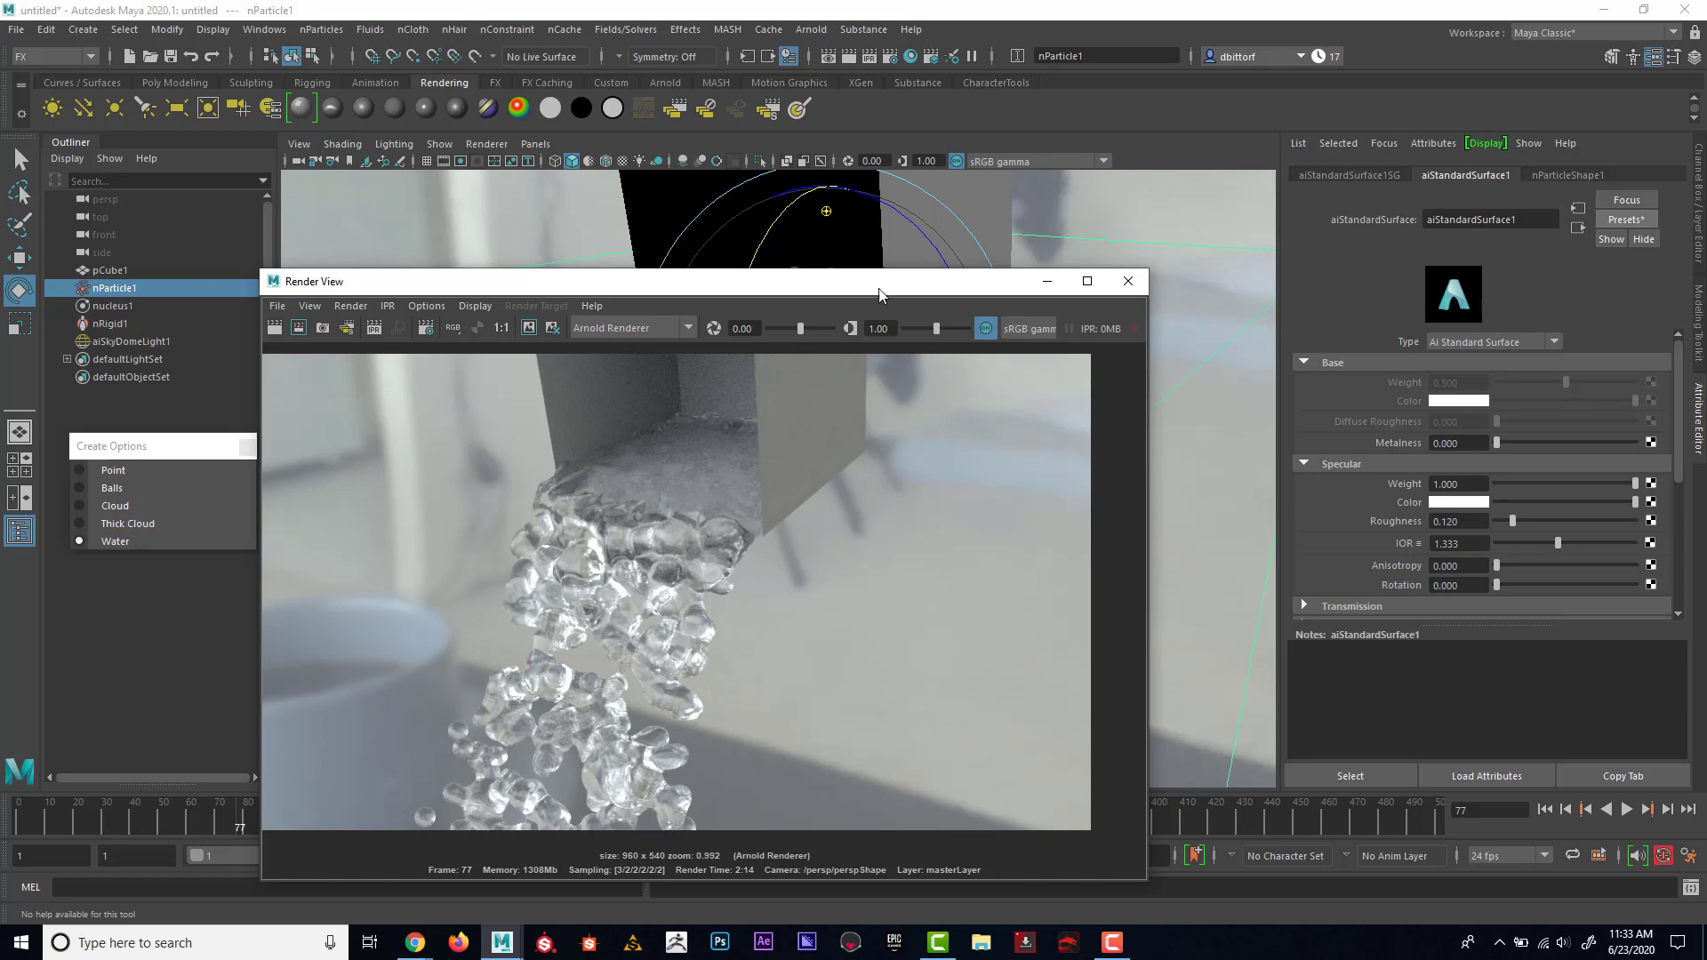
left_click_drag(893, 281, 959, 244)
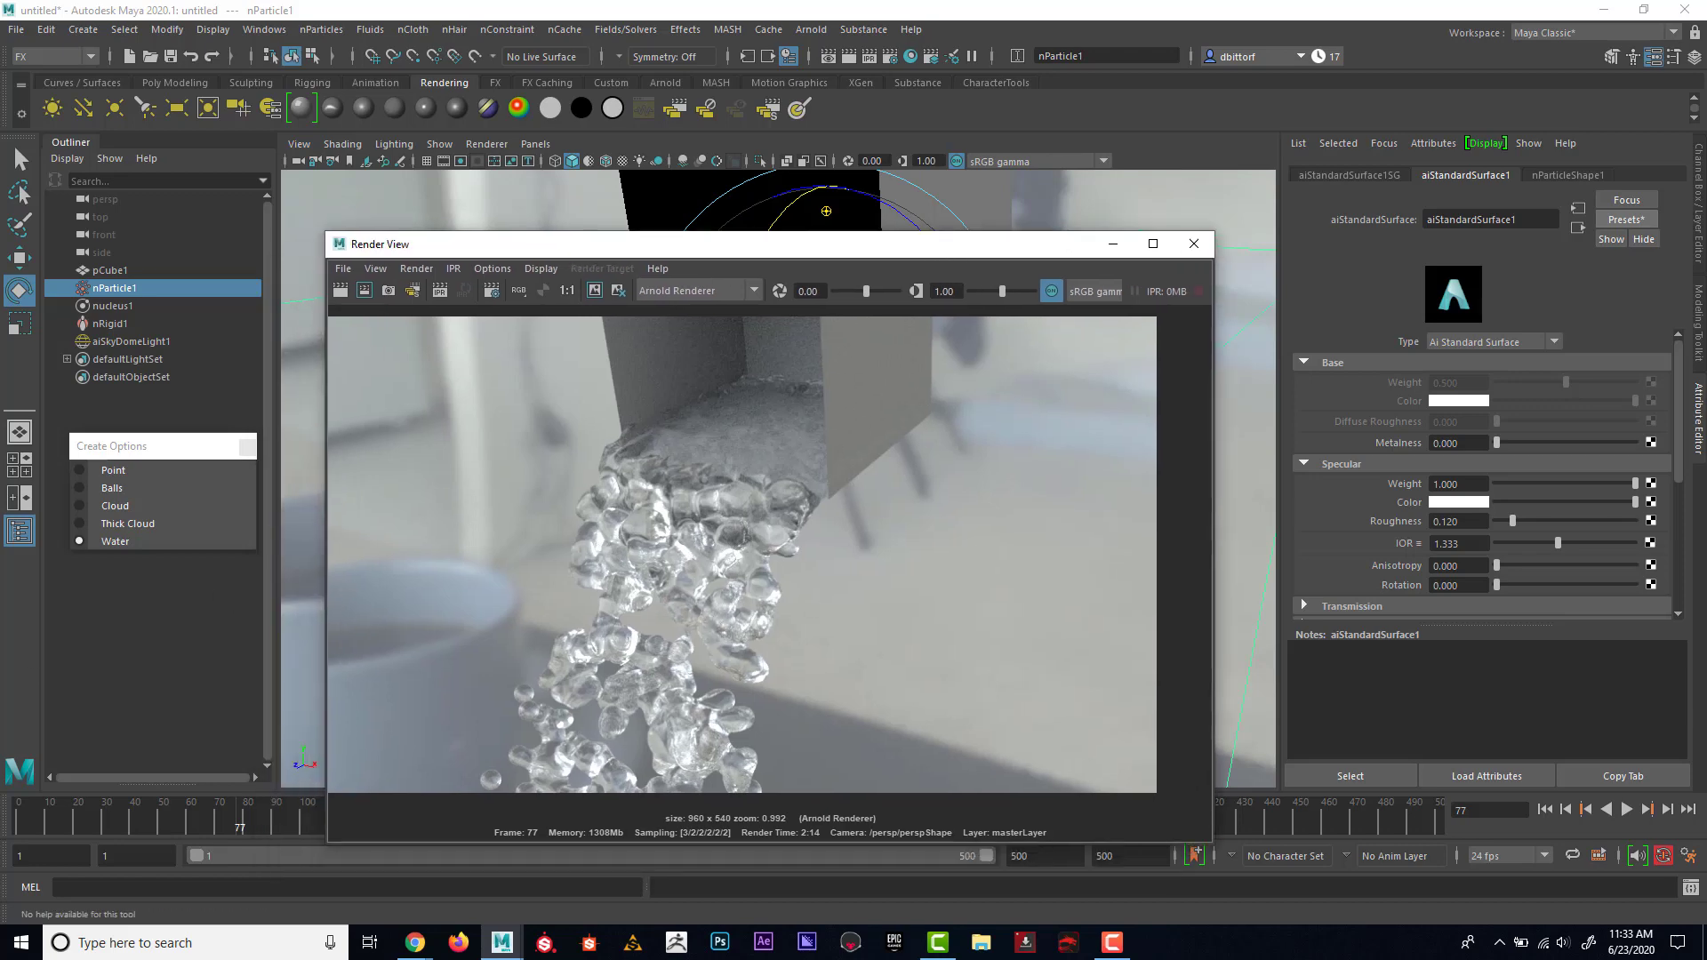